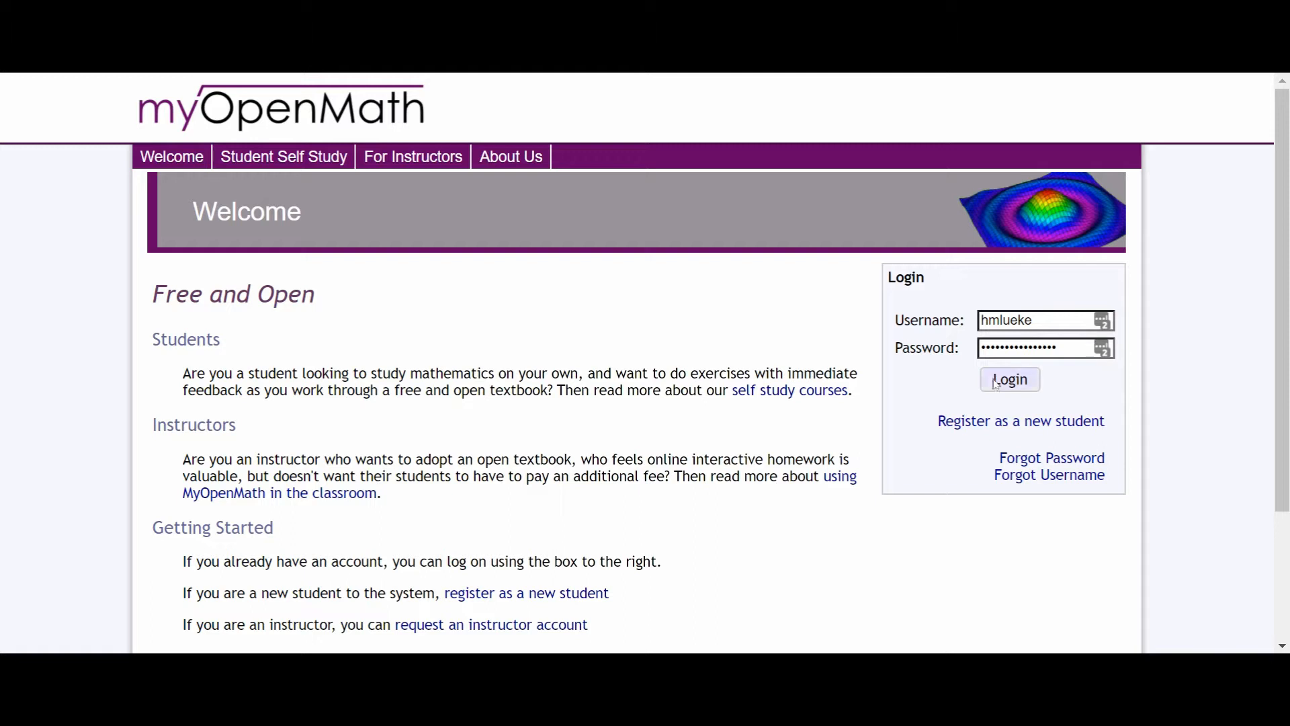
Open the new student registration form and look over its account, course ID and enrollment key fields
left_click(994, 423)
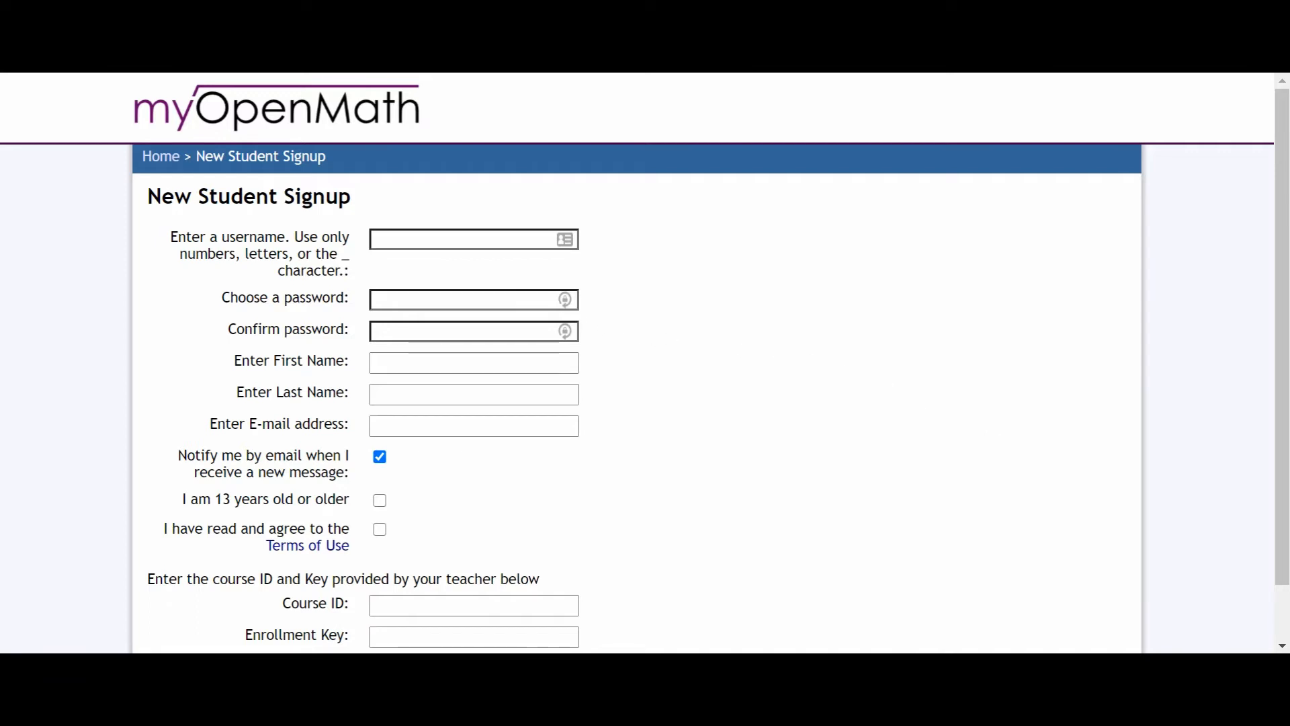
scroll(625, 397, "down", 1)
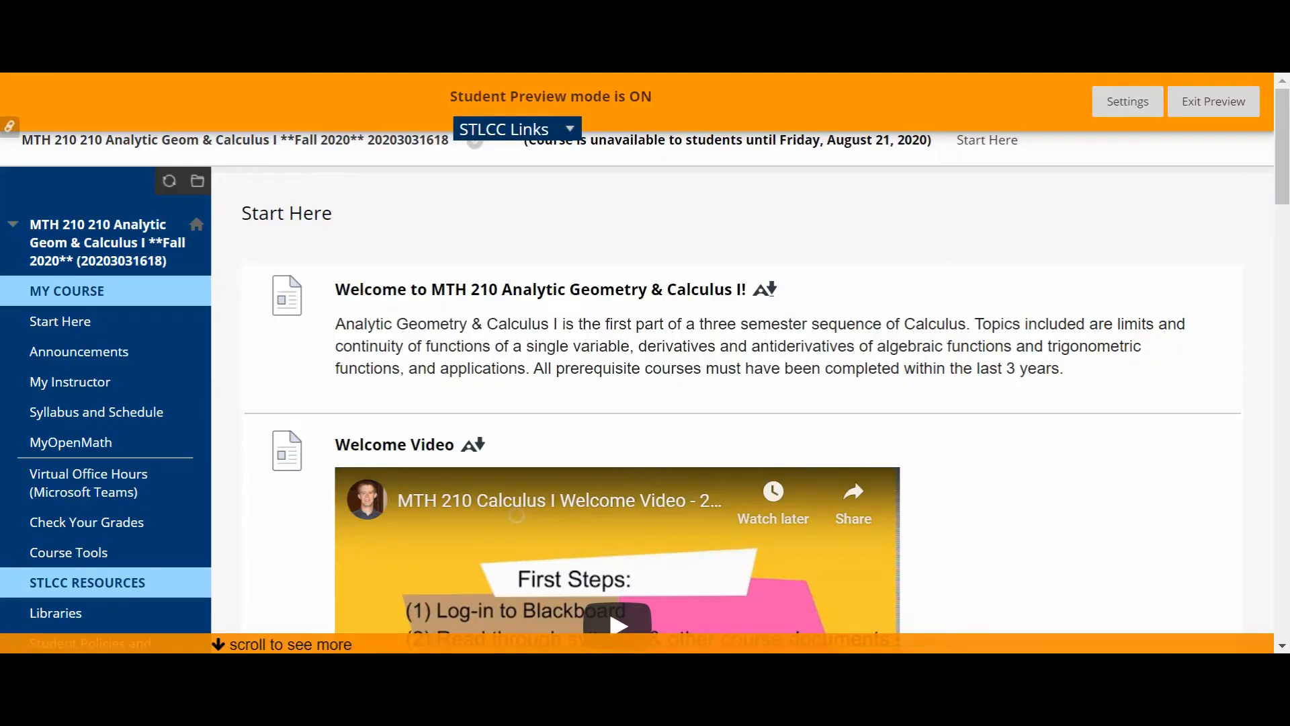
Switch to the Blackboard course and read down its Start Here page past the welcome video
scroll(329, 351, "down", 3)
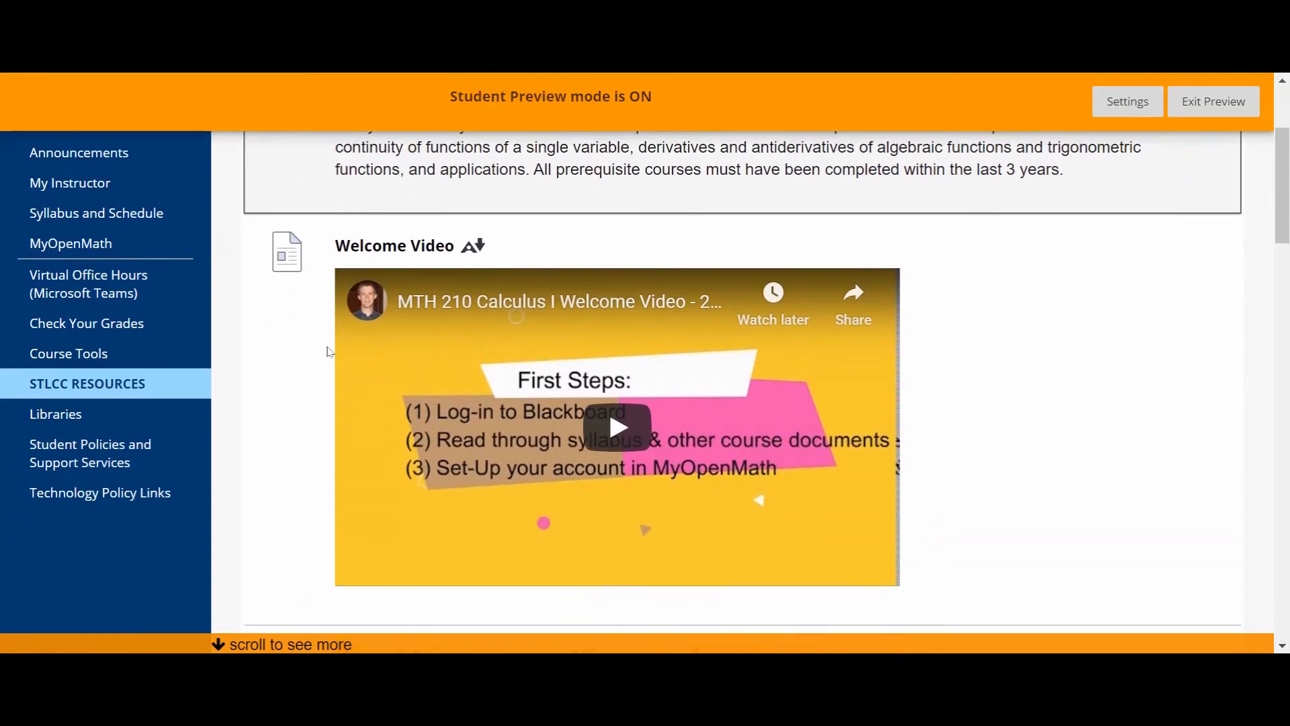
scroll(329, 352, "down", 7)
scroll(329, 351, "down", 5)
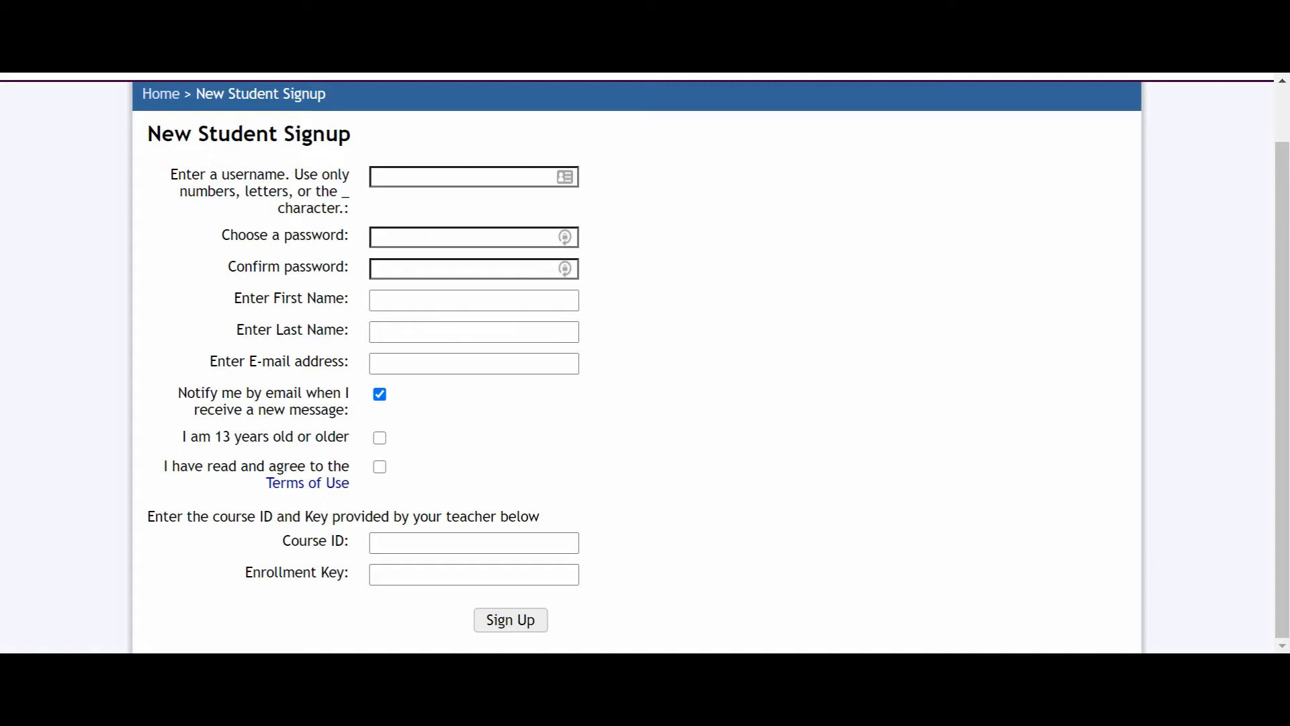
Return to the MyOpenMath home page, log in with the prefilled credentials, and open the Calculus I (2020 Fall - MTH 210 210) course
left_click(165, 97)
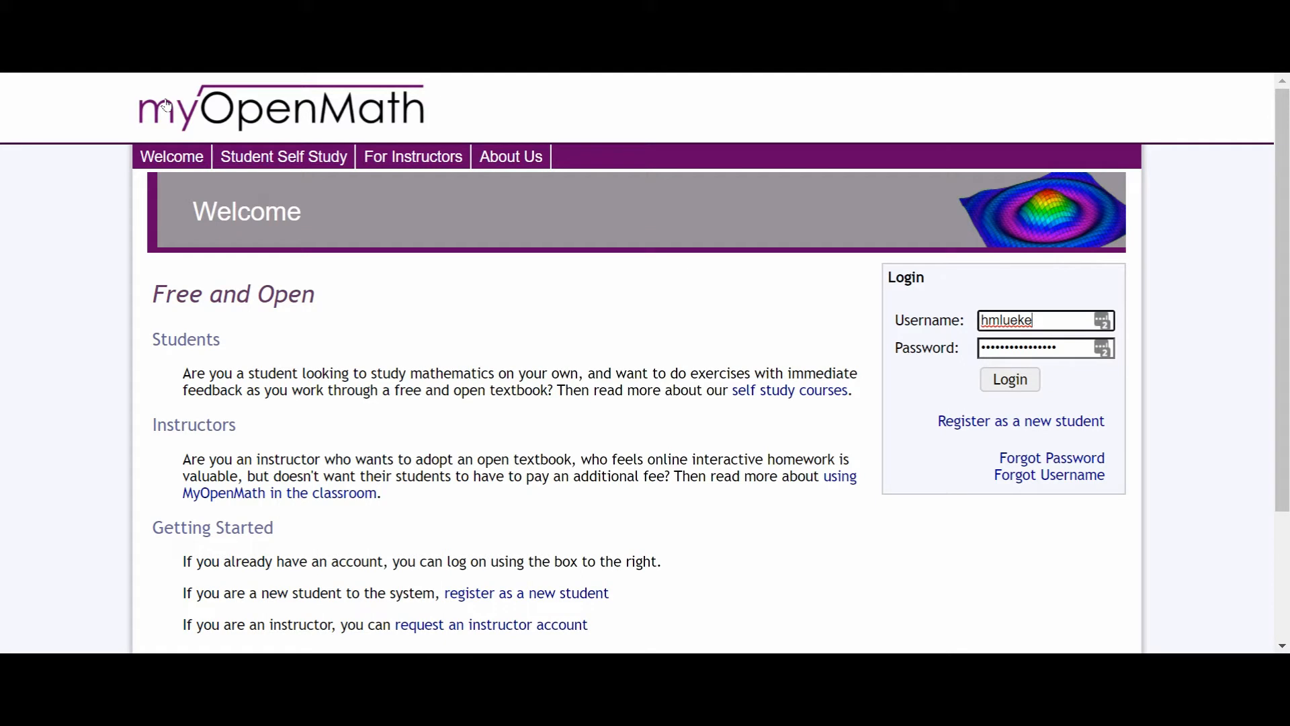
left_click(1013, 381)
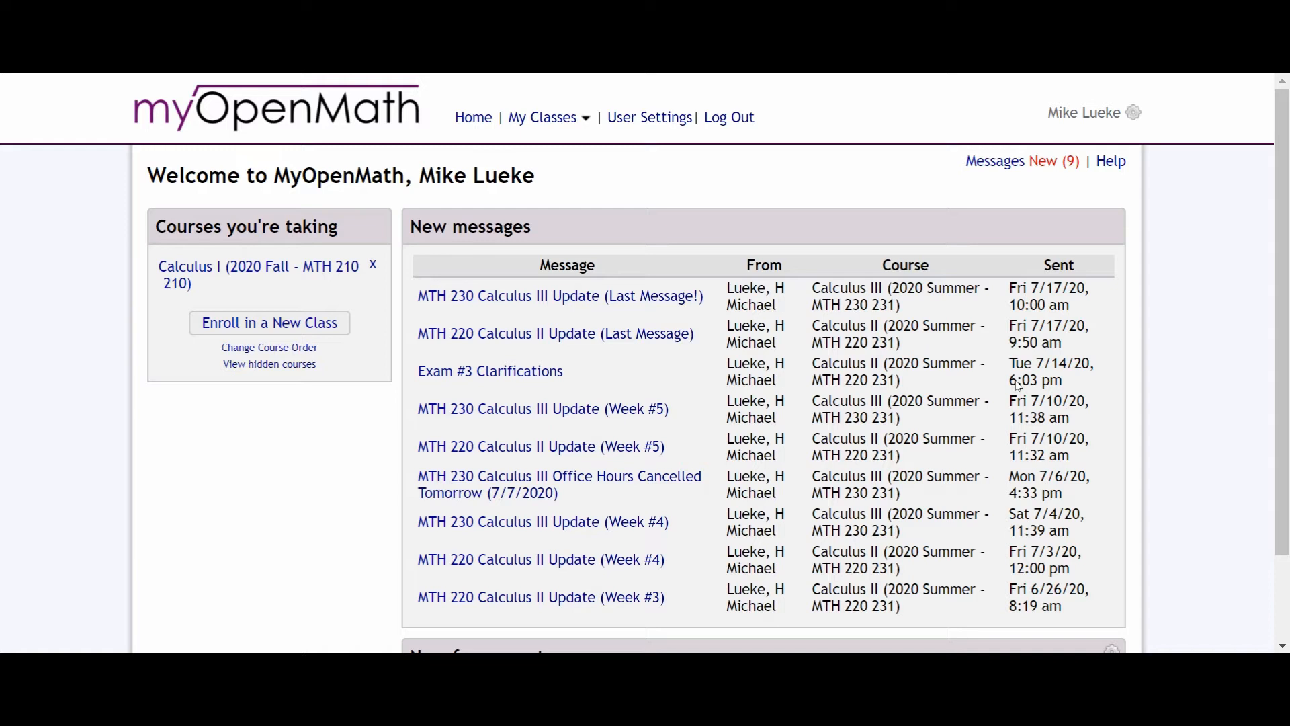
left_click(287, 275)
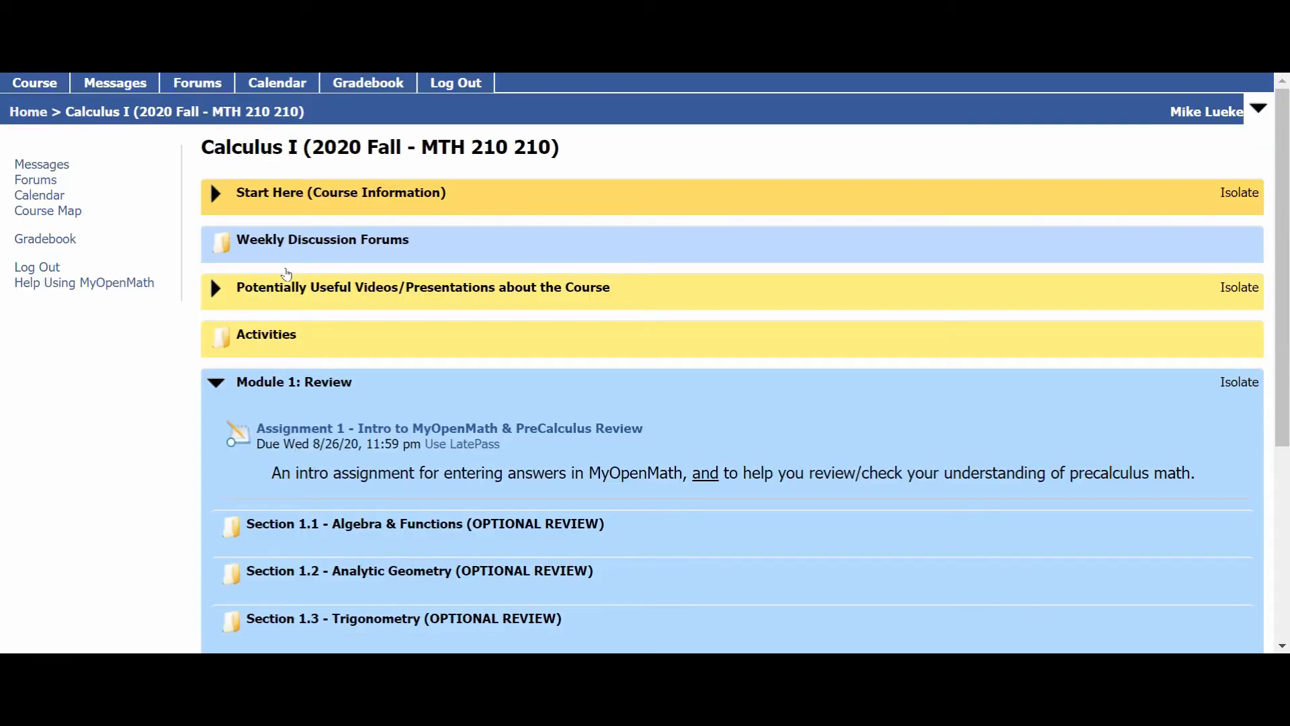
Collapse Module 1: Review, and expand Start Here (Course Information) together with its Course Tools subsection
left_click(206, 384)
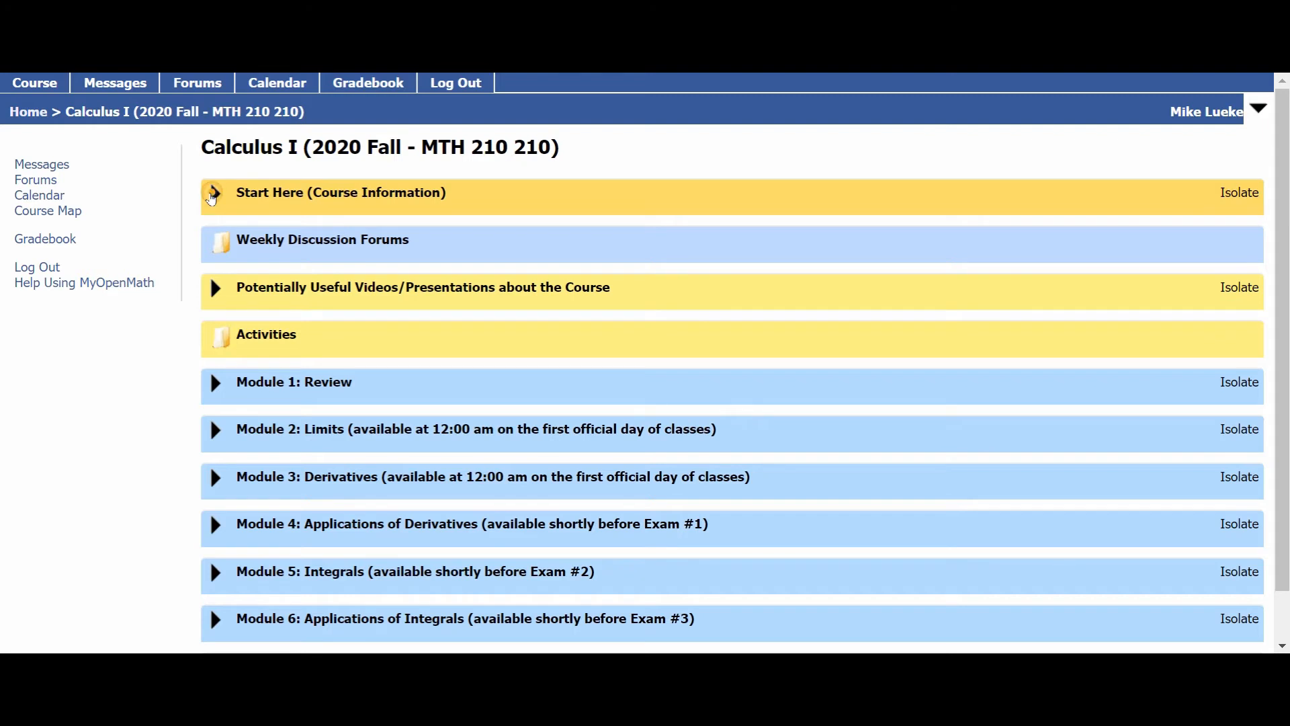
left_click(214, 194)
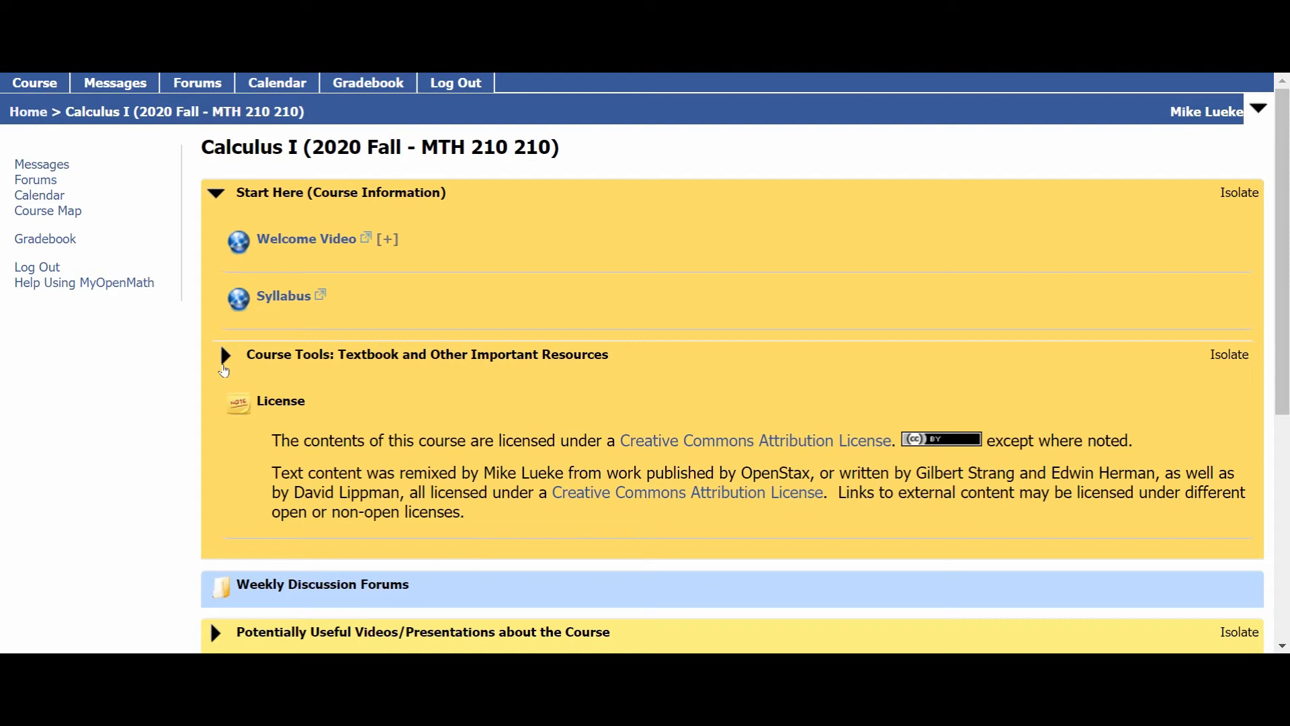
left_click(223, 369)
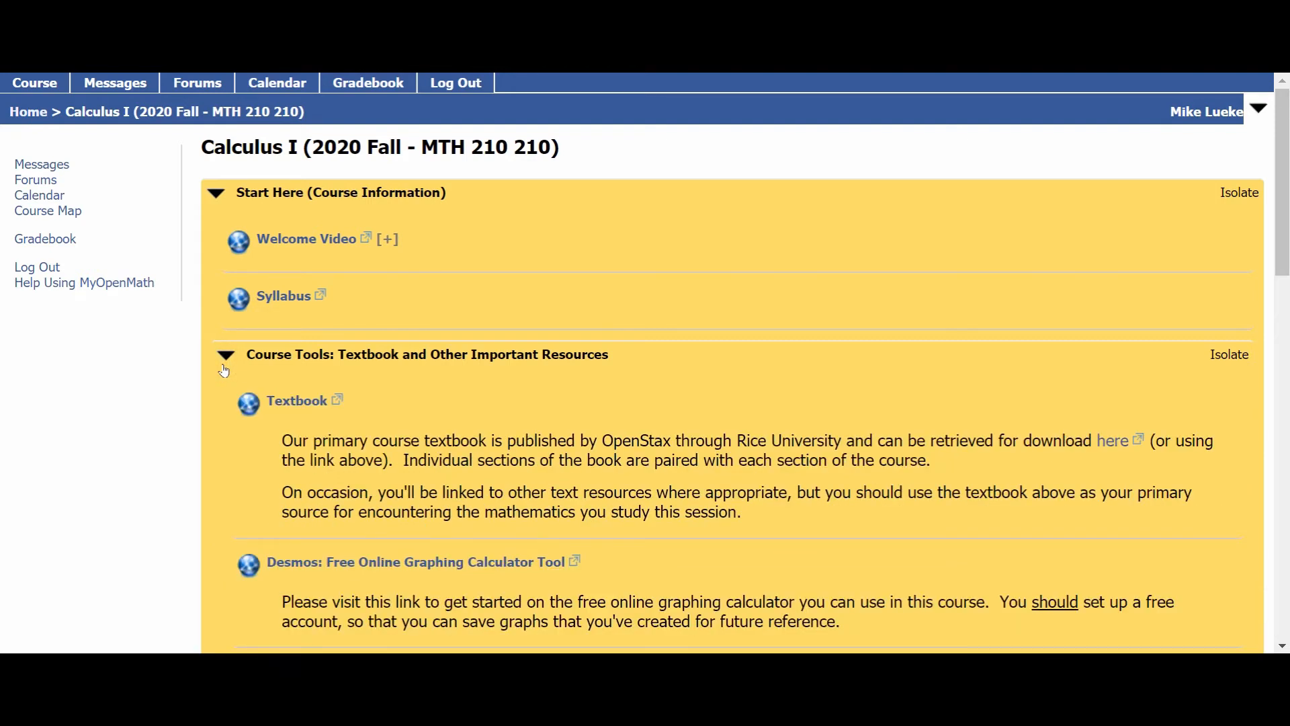
Examine the textbook, Desmos, WolframAlpha and spreadsheet resources listed under Course Tools
scroll(224, 369, "down", 3)
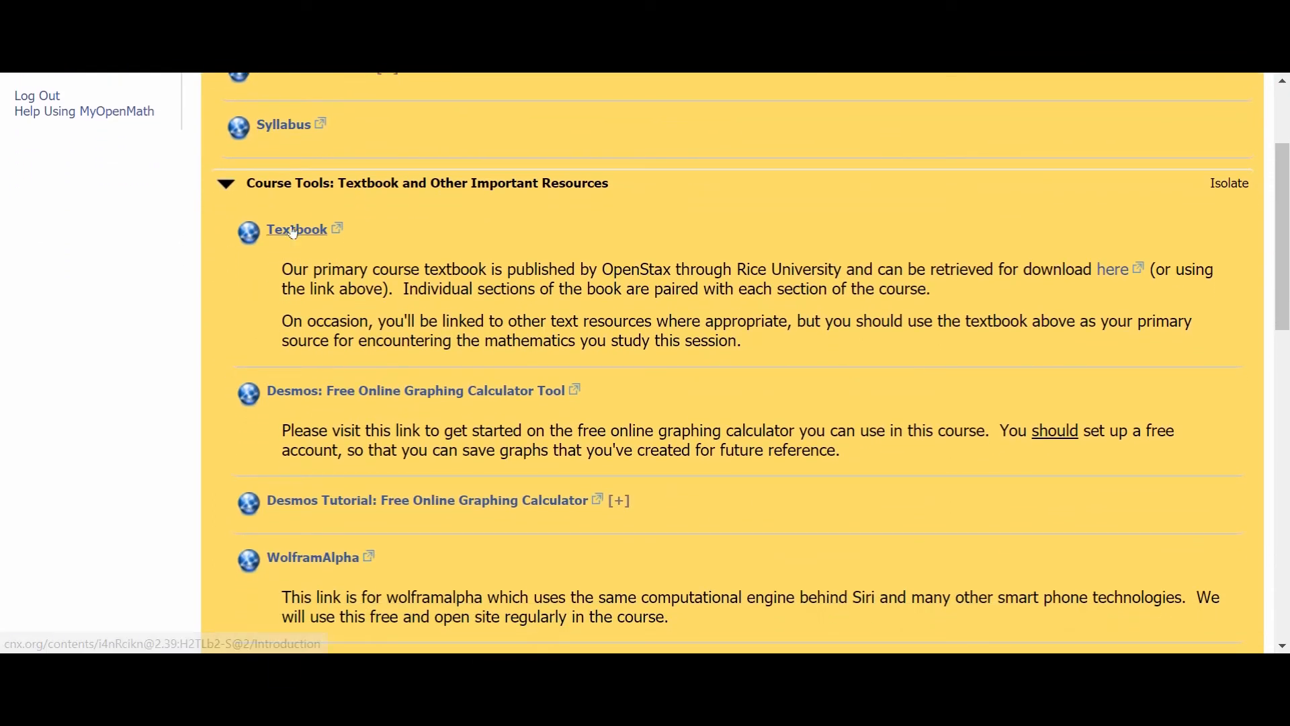
scroll(318, 324, "down", 1)
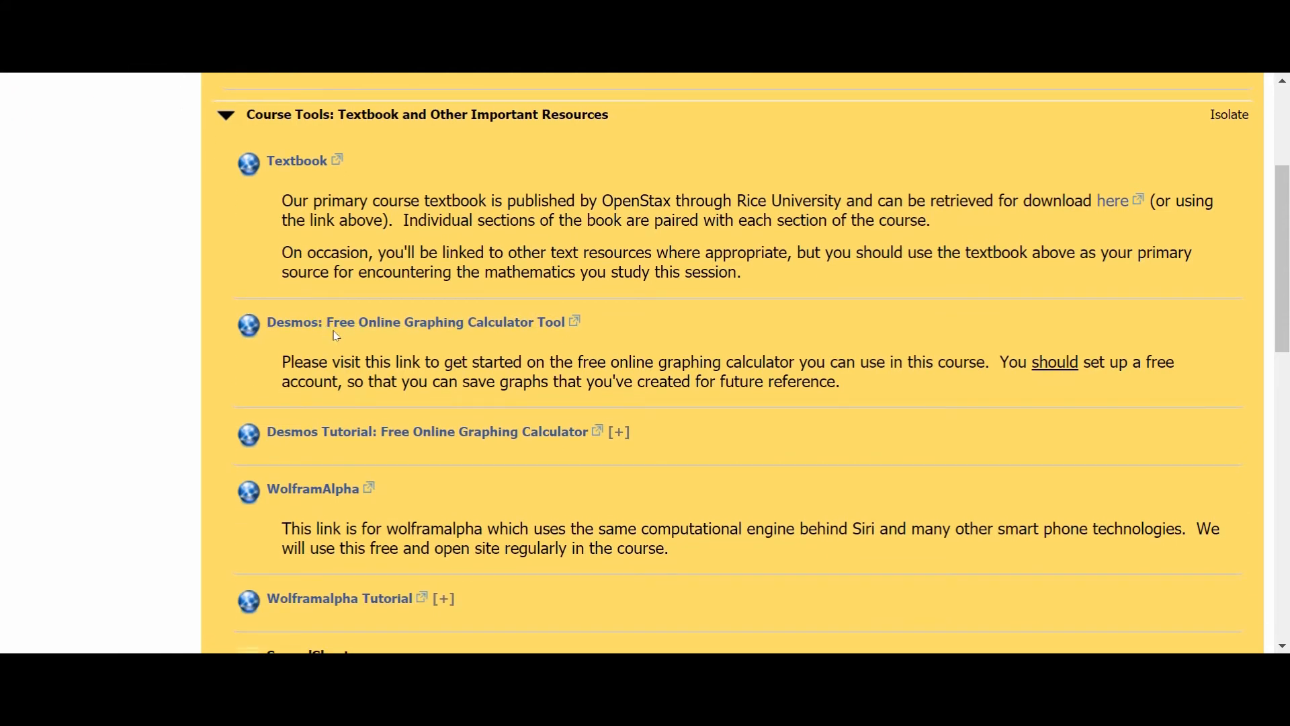
scroll(336, 335, "down", 3)
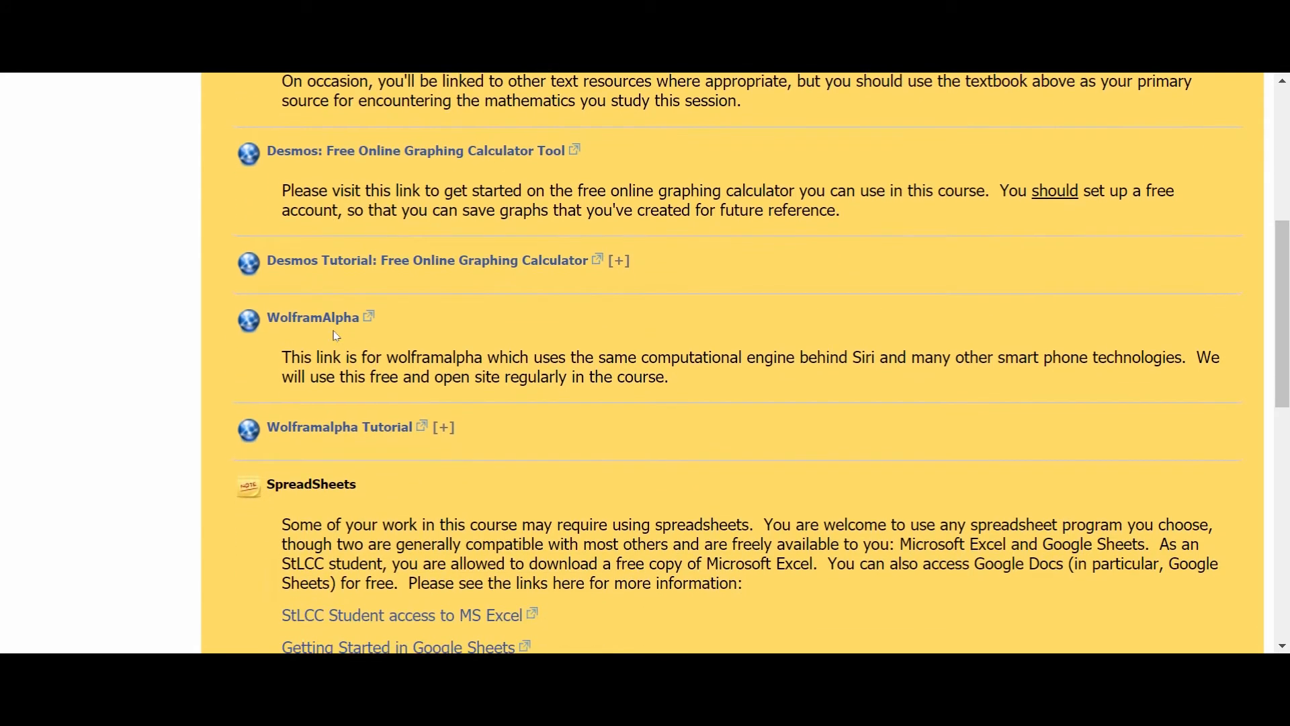
scroll(315, 403, "down", 2)
scroll(316, 403, "down", 2)
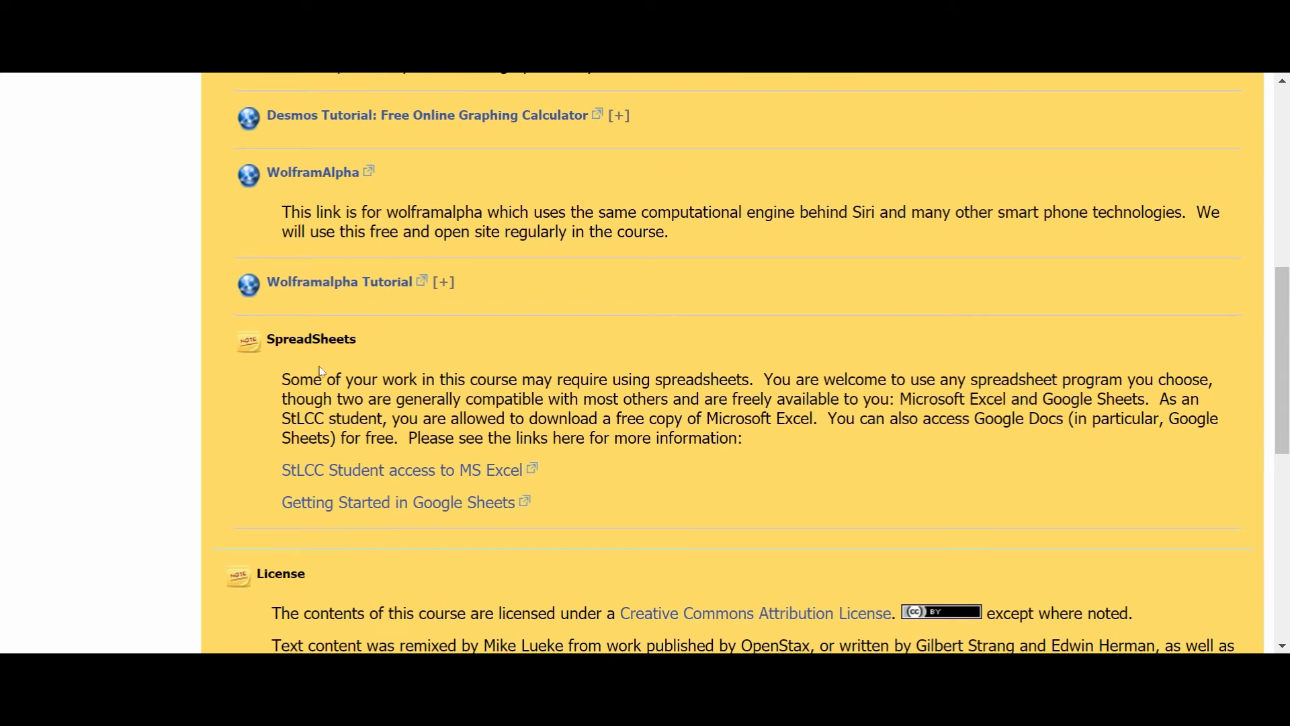
scroll(321, 371, "down", 3)
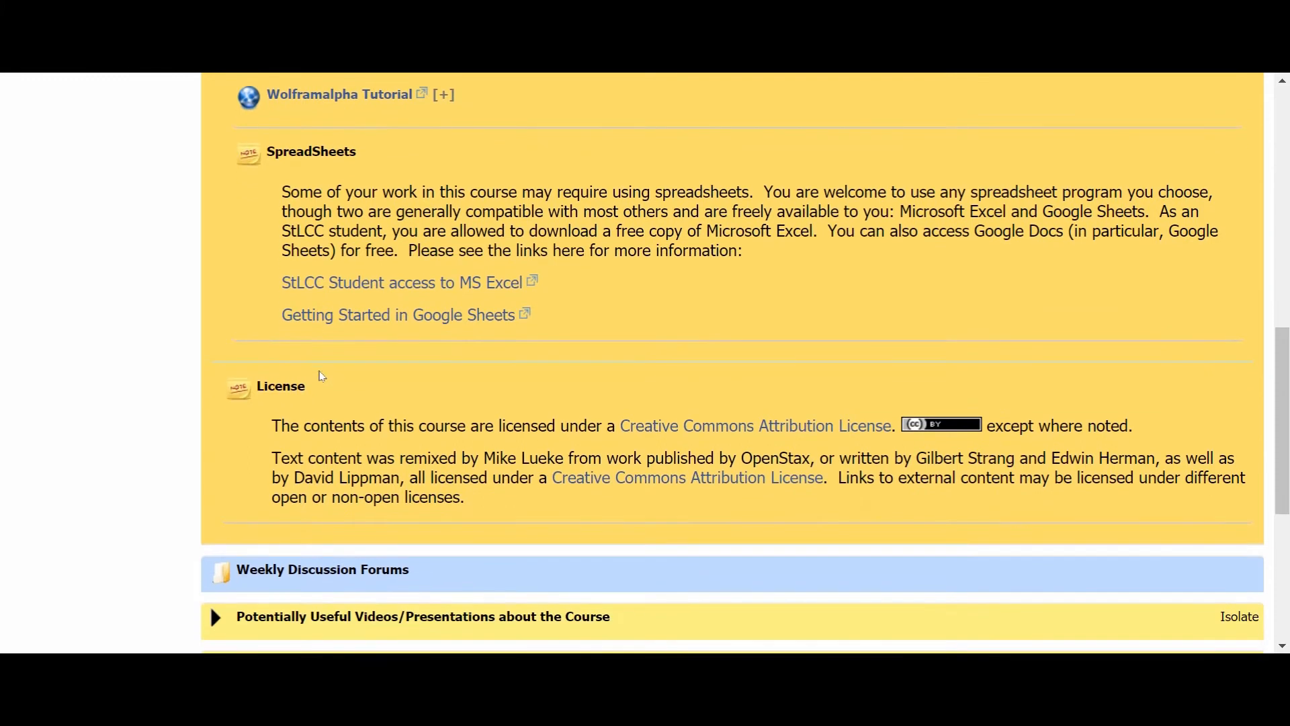
scroll(321, 372, "up", 2)
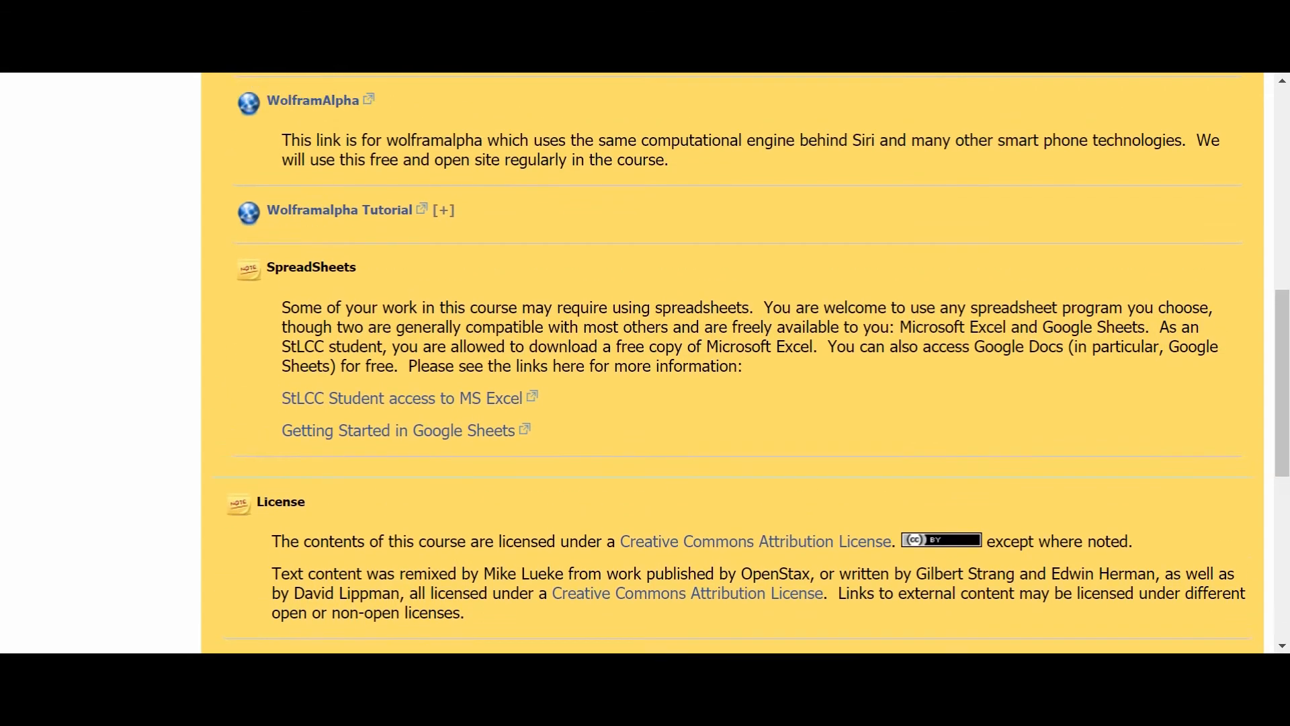
scroll(313, 455, "up", 6)
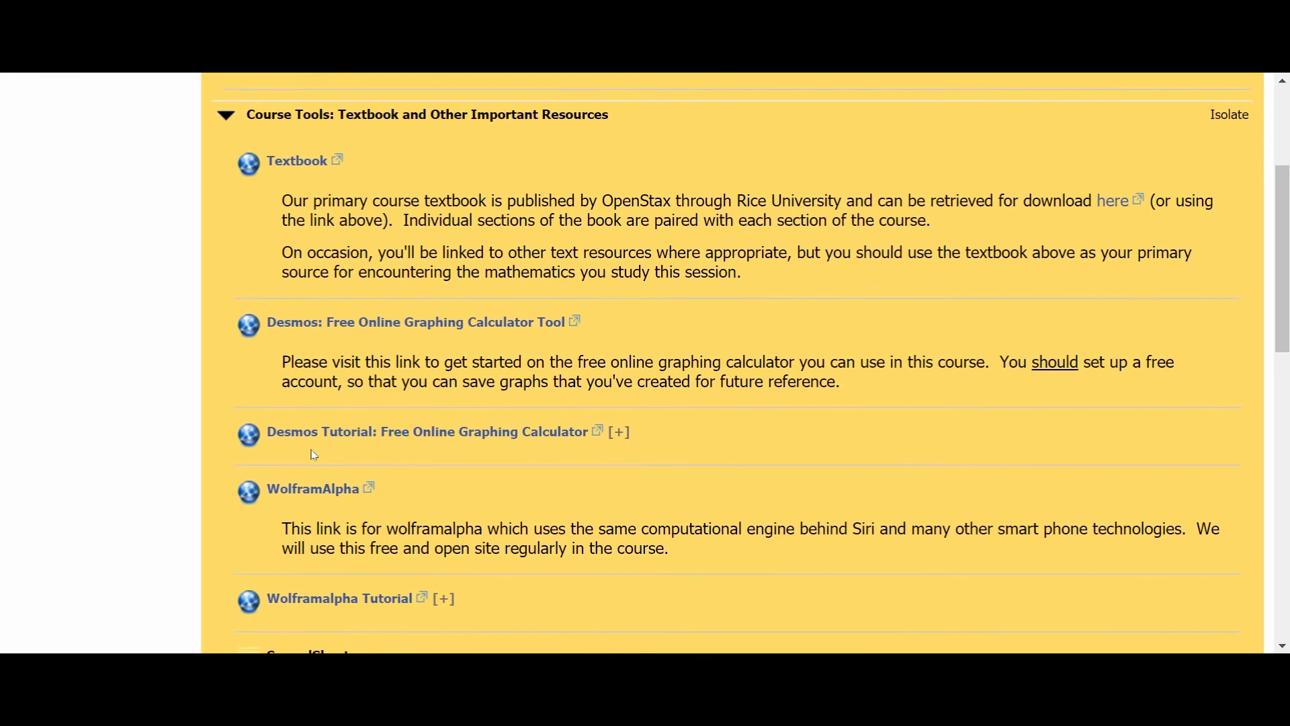
scroll(314, 454, "up", 2)
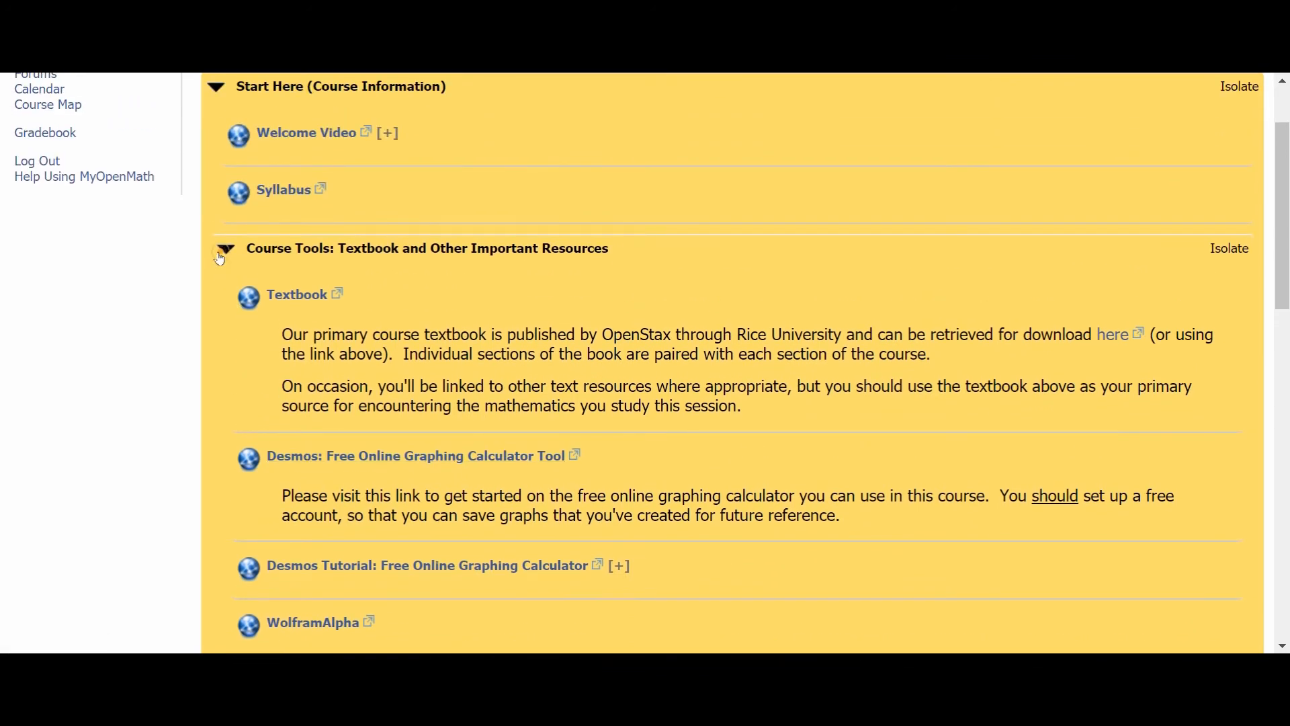
Collapse the Course Tools subsection and the Start Here (Course Information) section
left_click(223, 250)
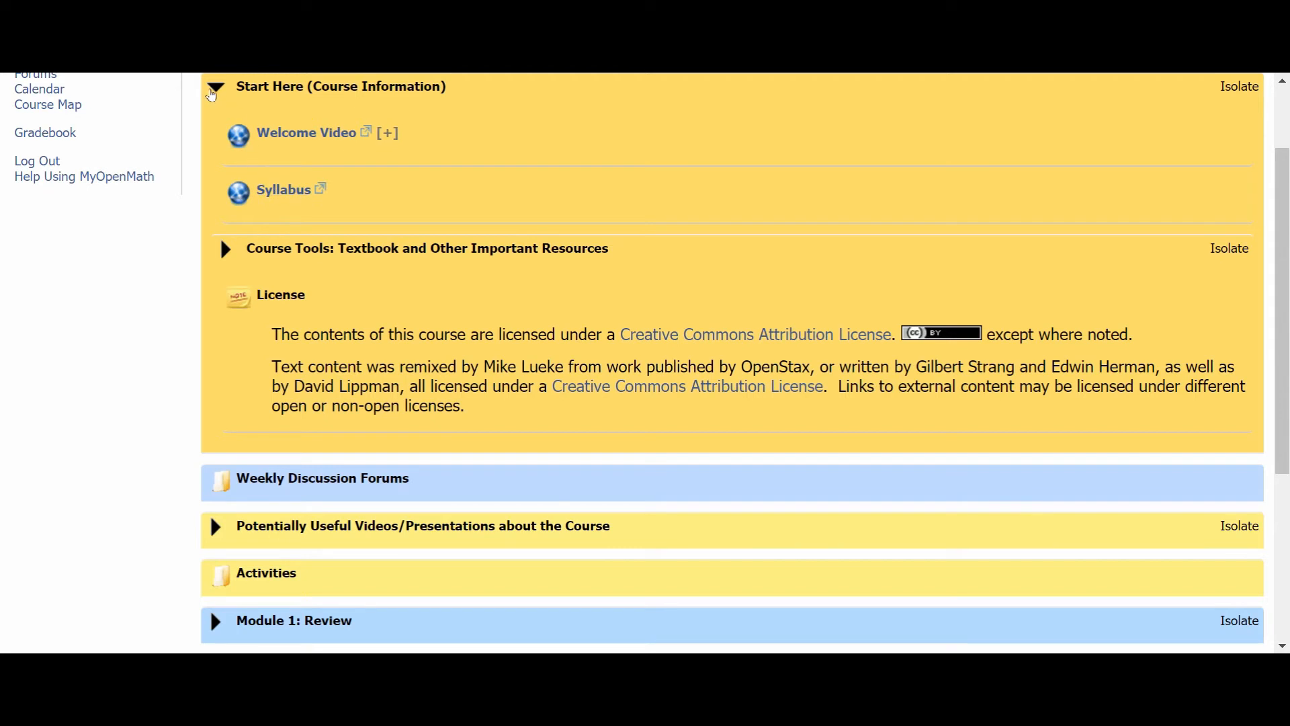
left_click(211, 93)
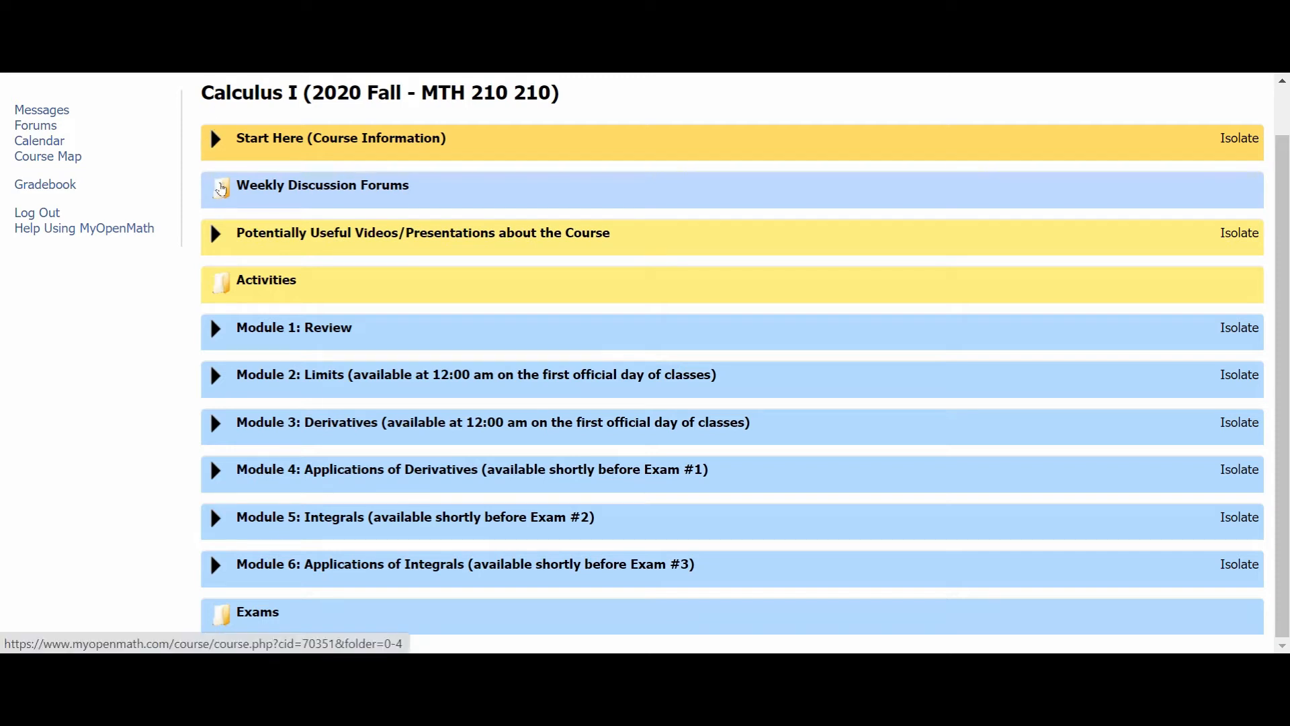
Open the Weekly Discussion Forums folder to view the Week #1 forum details, and return to the course page
scroll(222, 188, "up", 1)
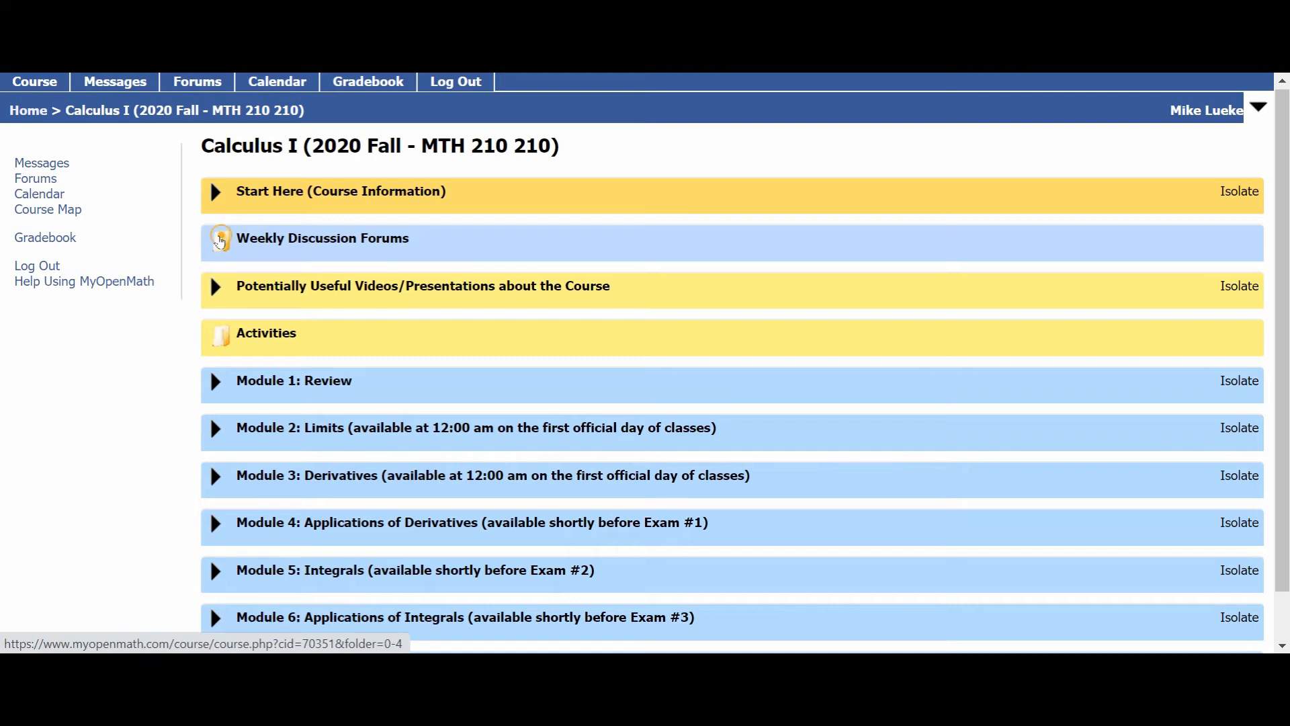
left_click(220, 242)
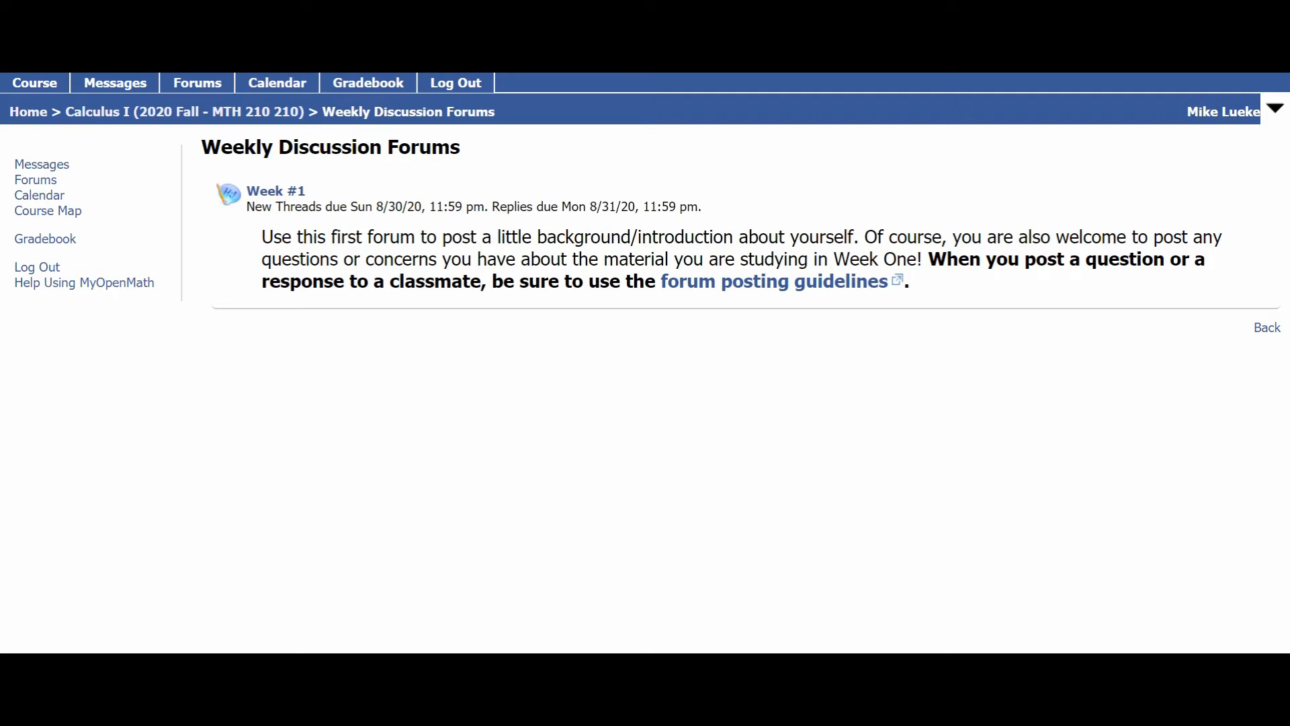
left_click(264, 238)
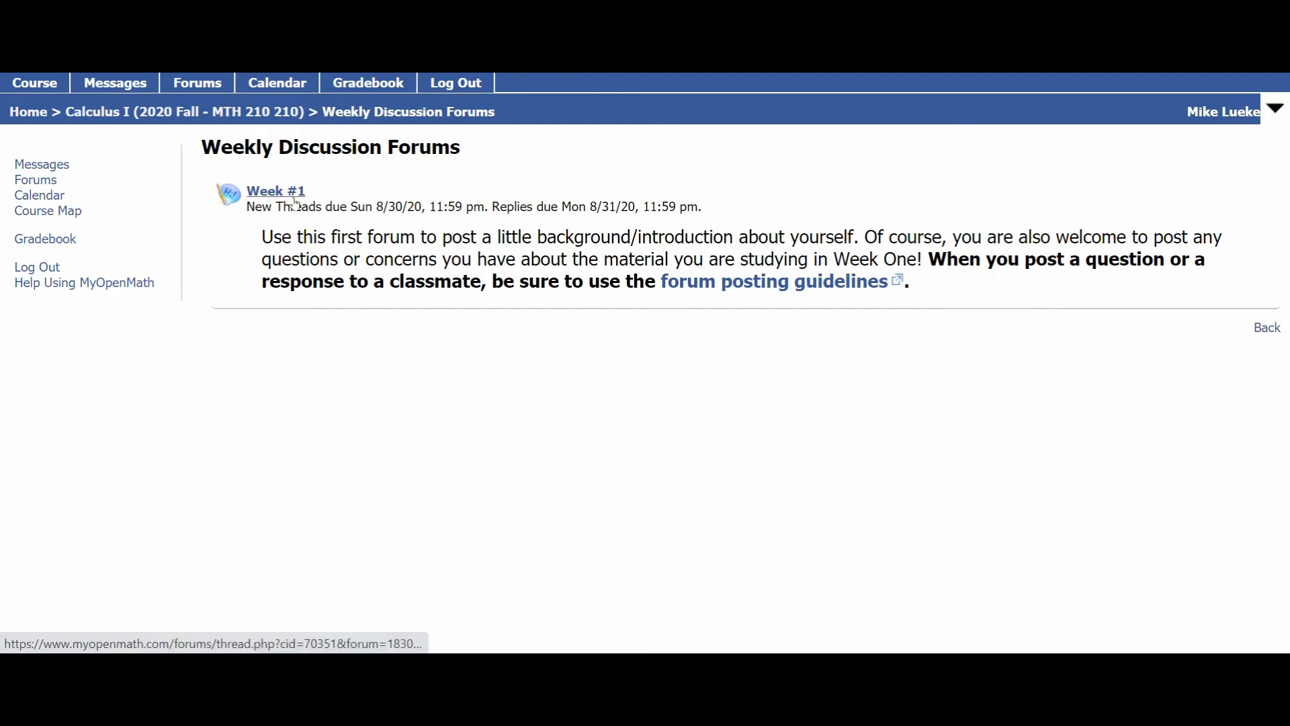
left_click(274, 111)
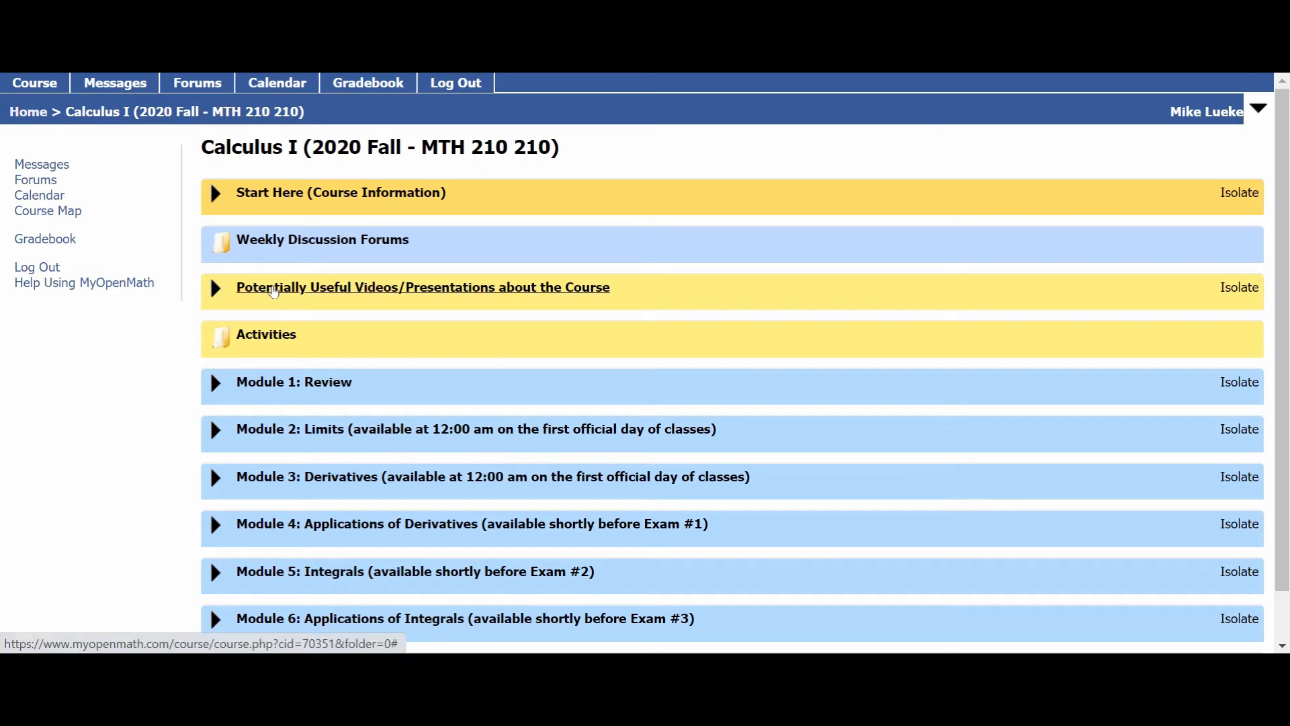
Expand Potentially Useful Videos/Presentations about the Course to view its links, and collapse it again
left_click(273, 291)
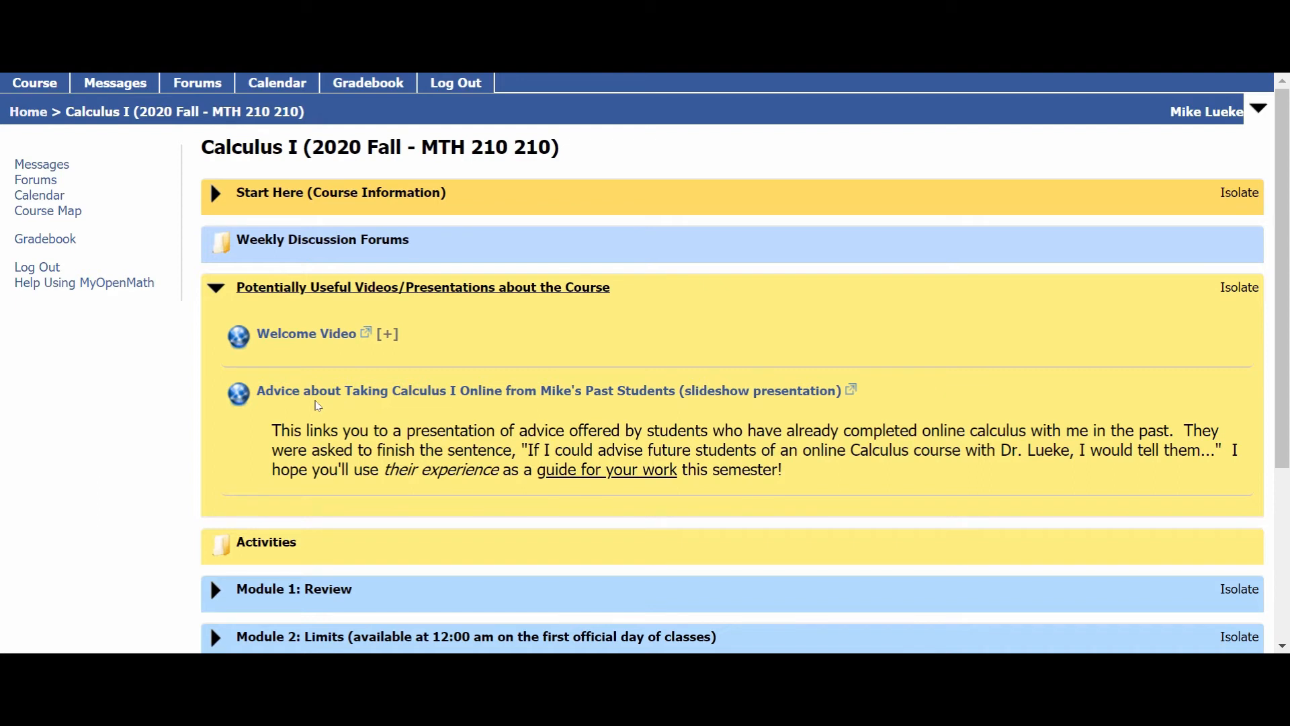
left_click(216, 289)
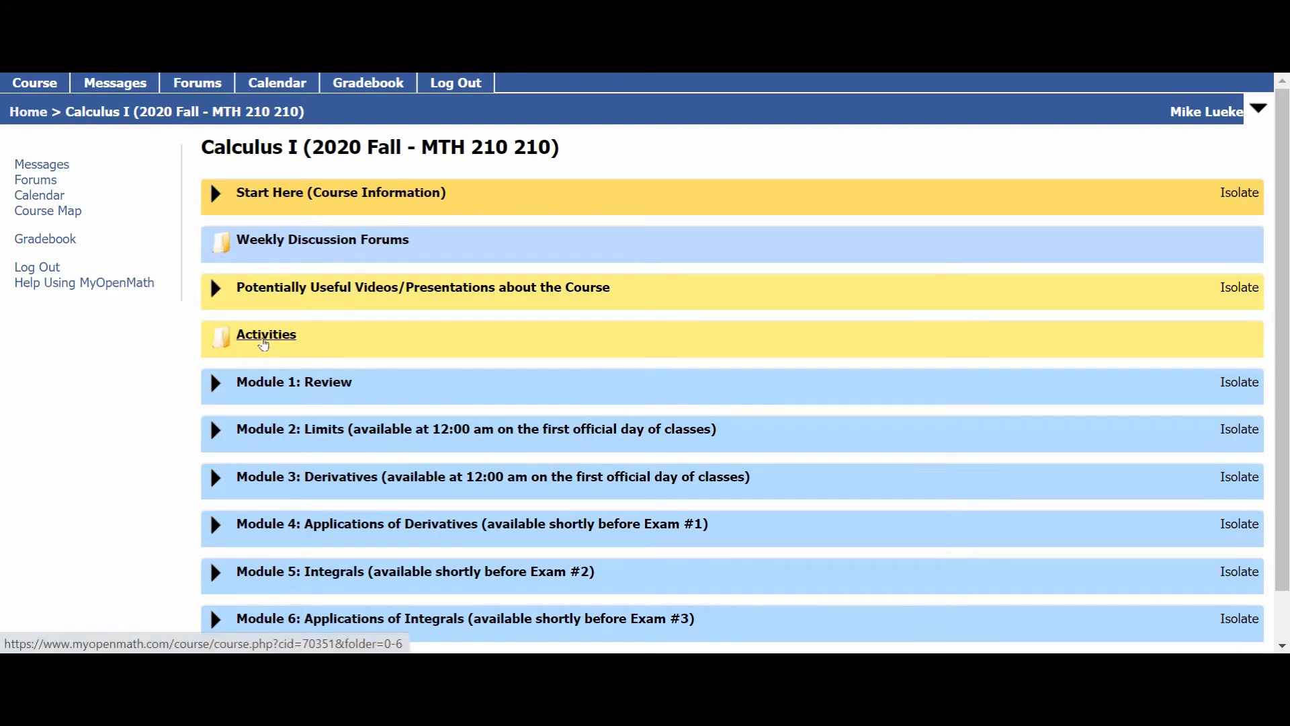
Open the Activities folder, look through the listed activities and their due dates, and return to the course page
left_click(263, 345)
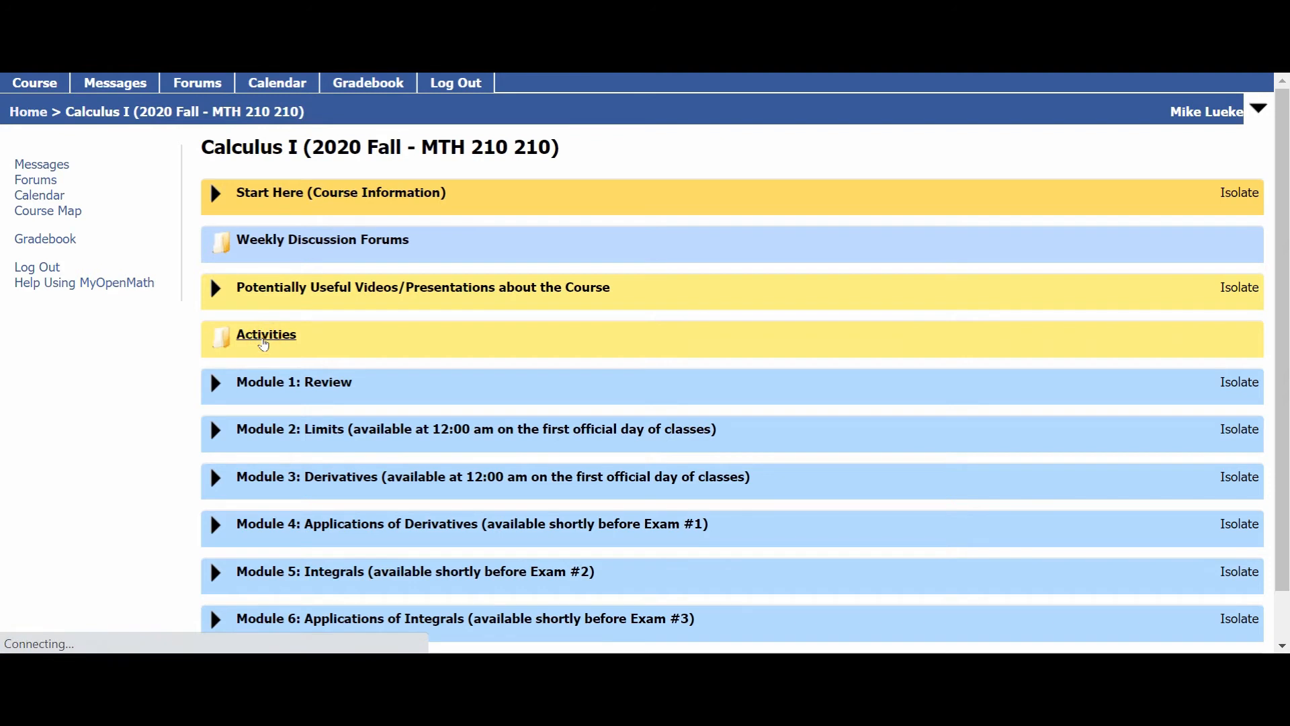
scroll(264, 345, "down", 3)
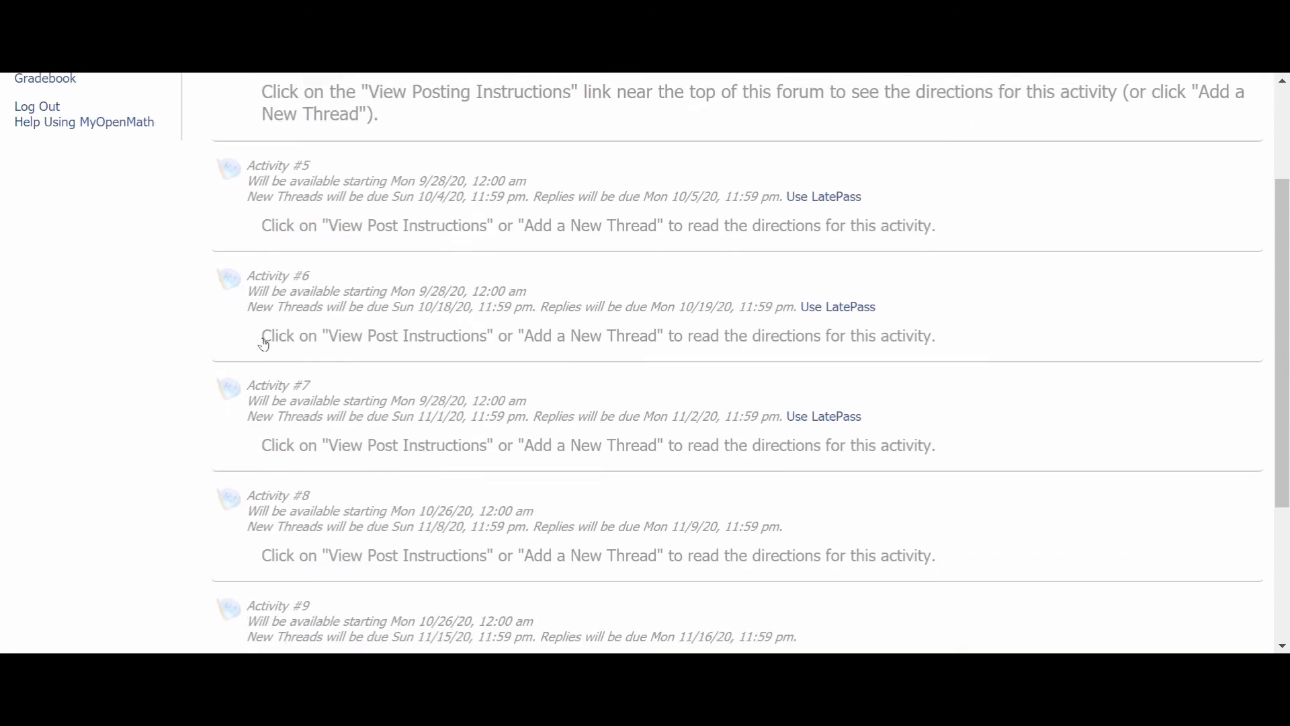
scroll(263, 345, "up", 3)
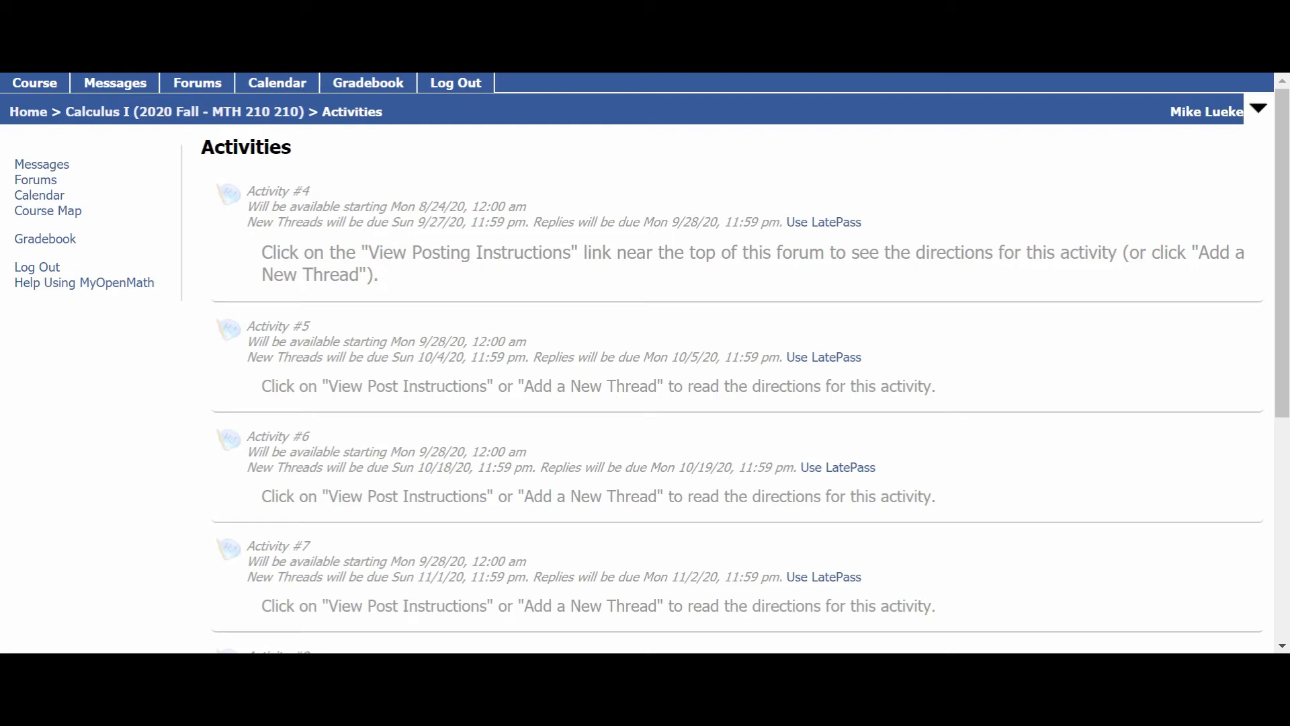
scroll(229, 130, "down", 2)
scroll(229, 130, "up", 3)
left_click(221, 114)
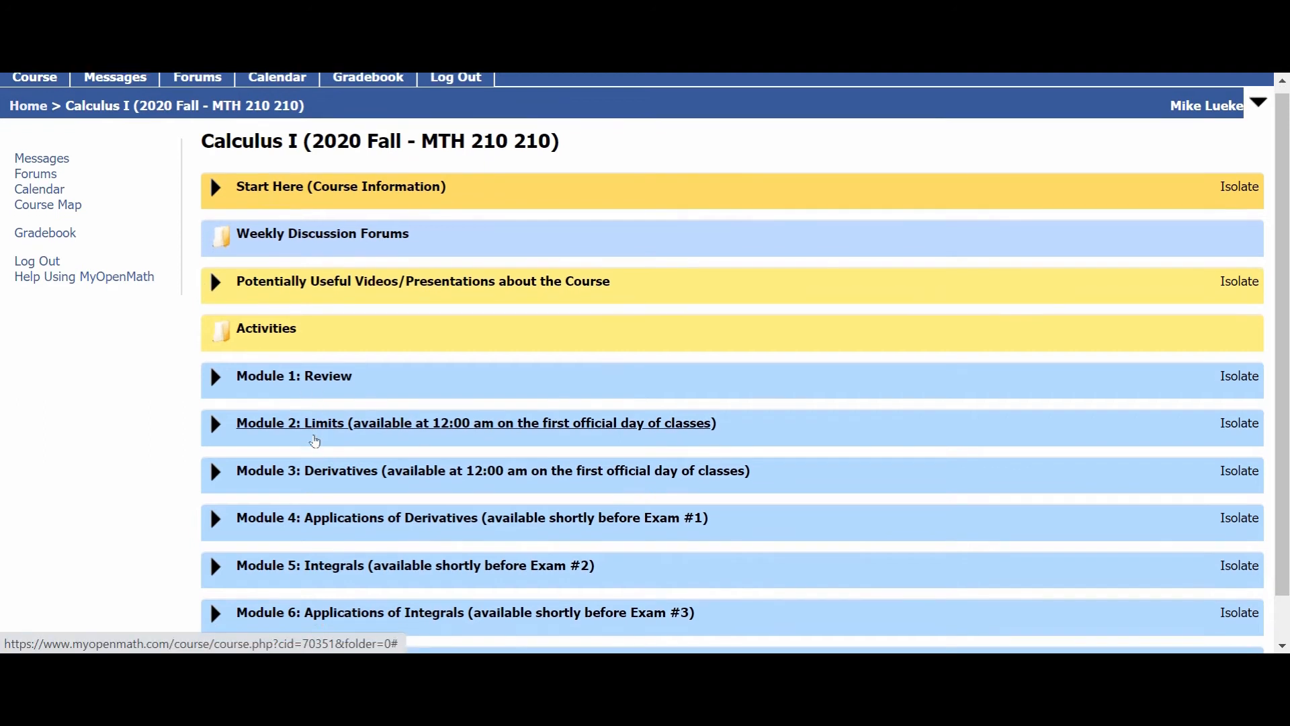
Expand Module 2: Limits to check its contents, and collapse it again
scroll(316, 434, "down", 2)
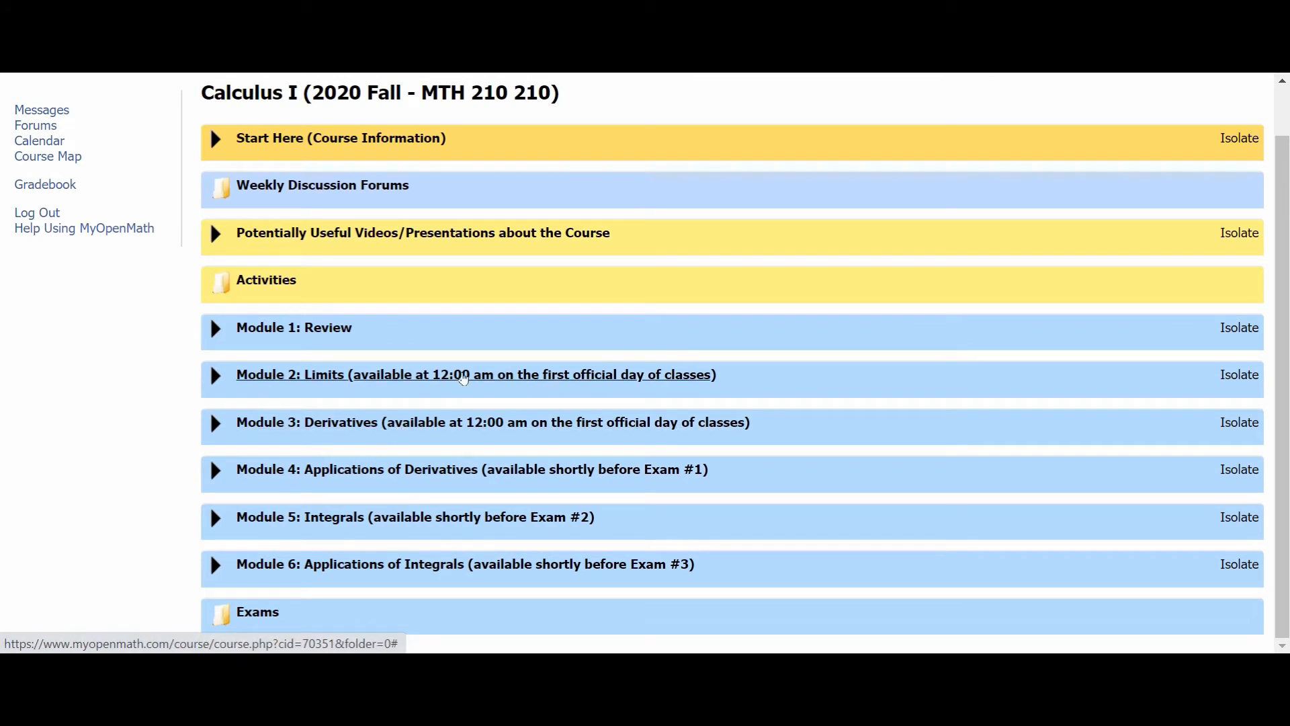
left_click(463, 378)
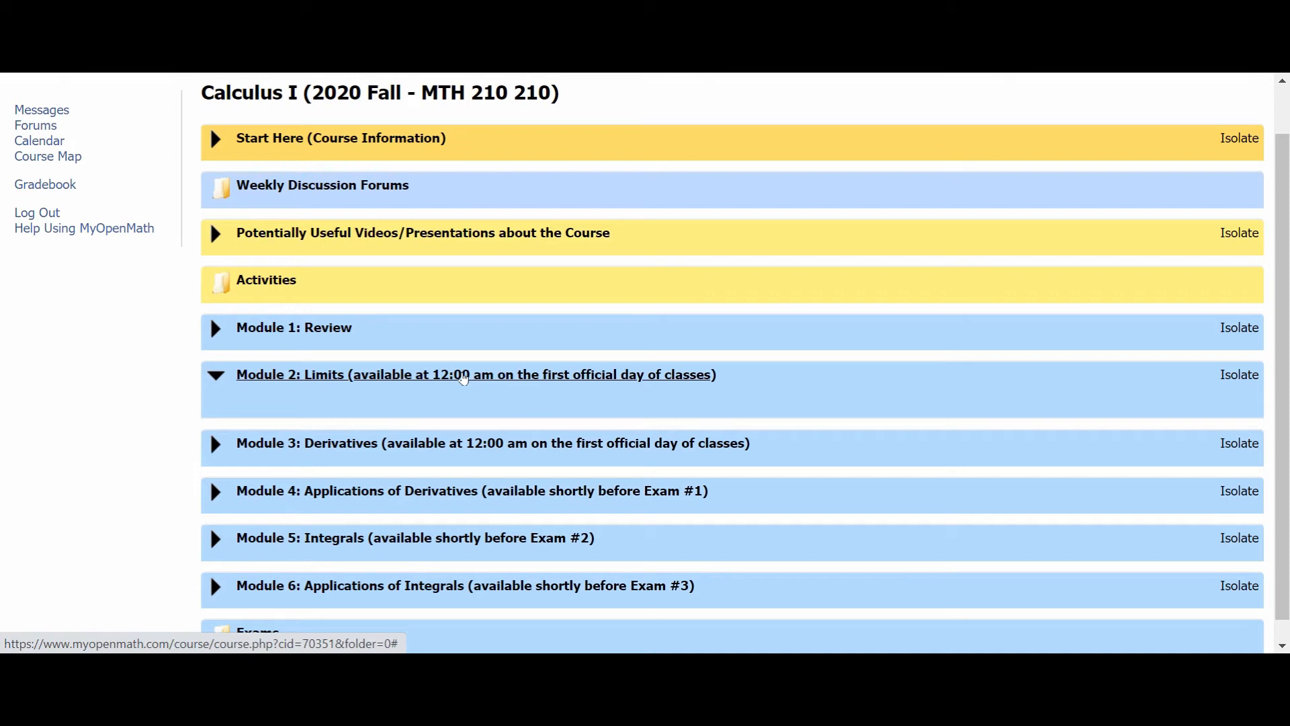
left_click(463, 378)
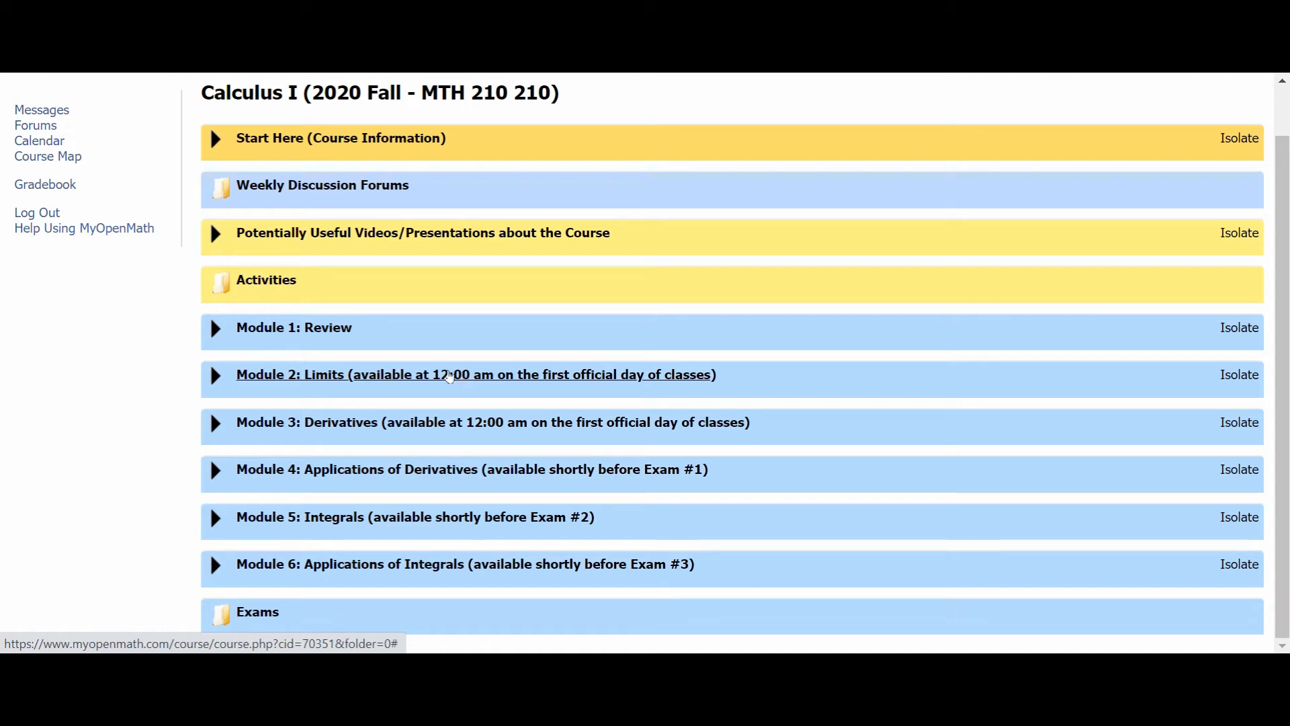
Expand Module 1: Review and look over its intro assignment and optional review sections
left_click(310, 329)
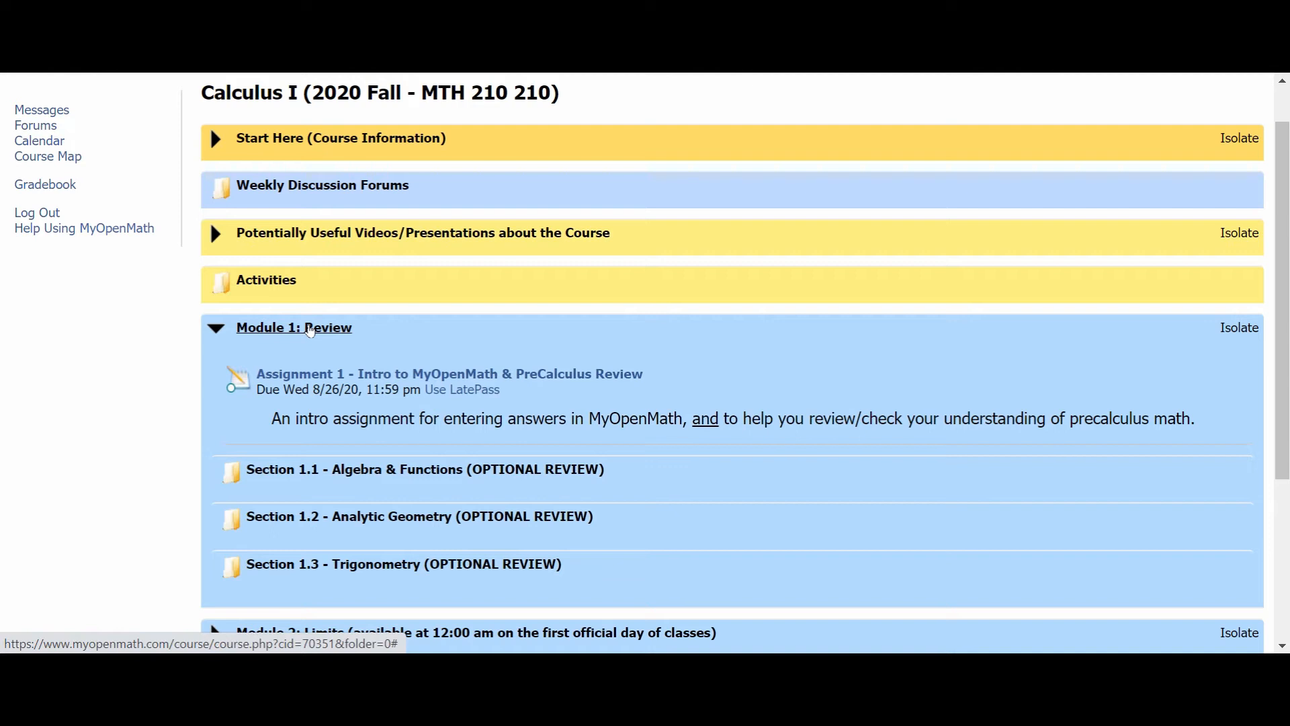
scroll(671, 517, "down", 1)
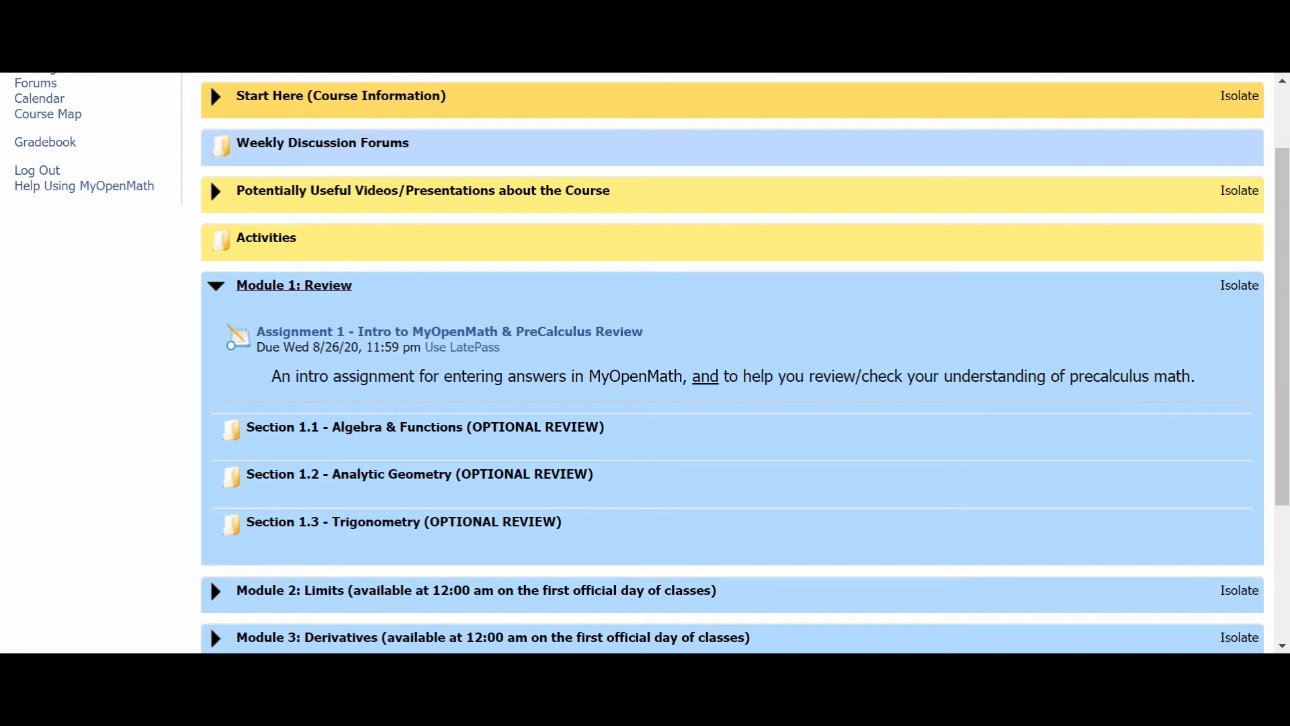
Open Assignment 1 - Intro to MyOpenMath & PreCalculus Review, start it, and go past the instructions to Question 1
left_click(401, 333)
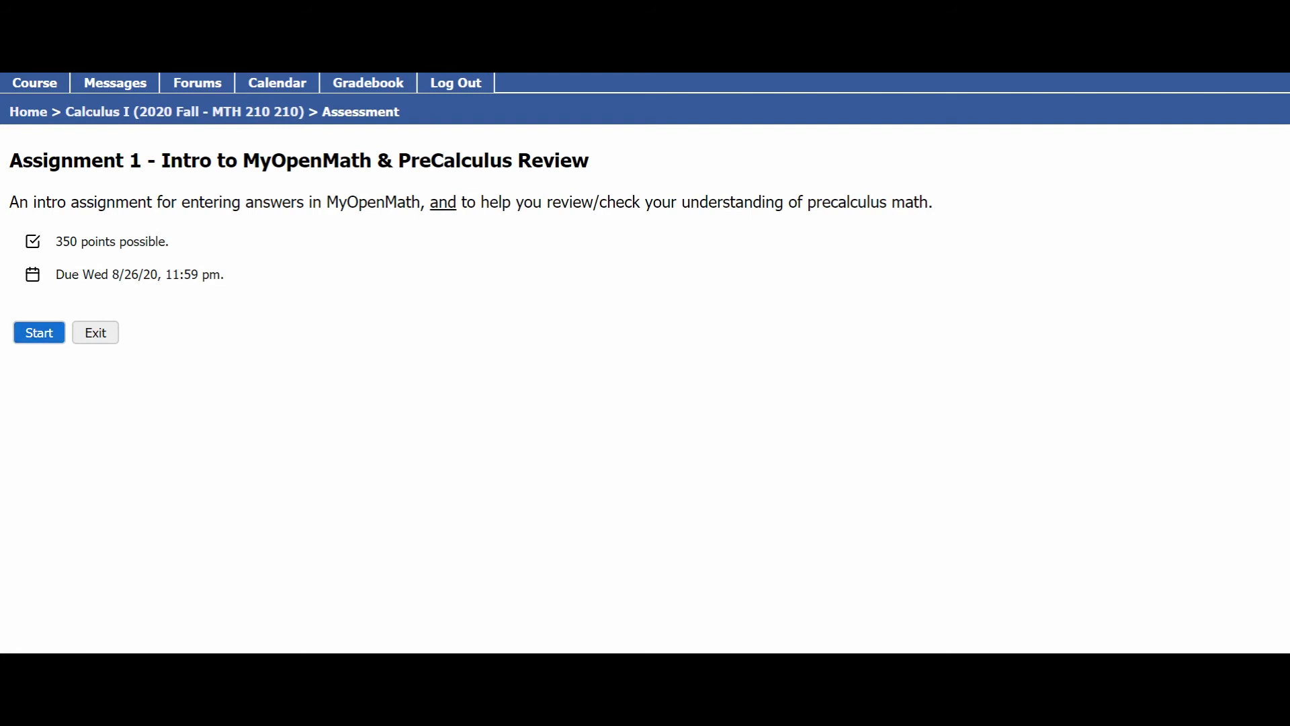
left_click(33, 333)
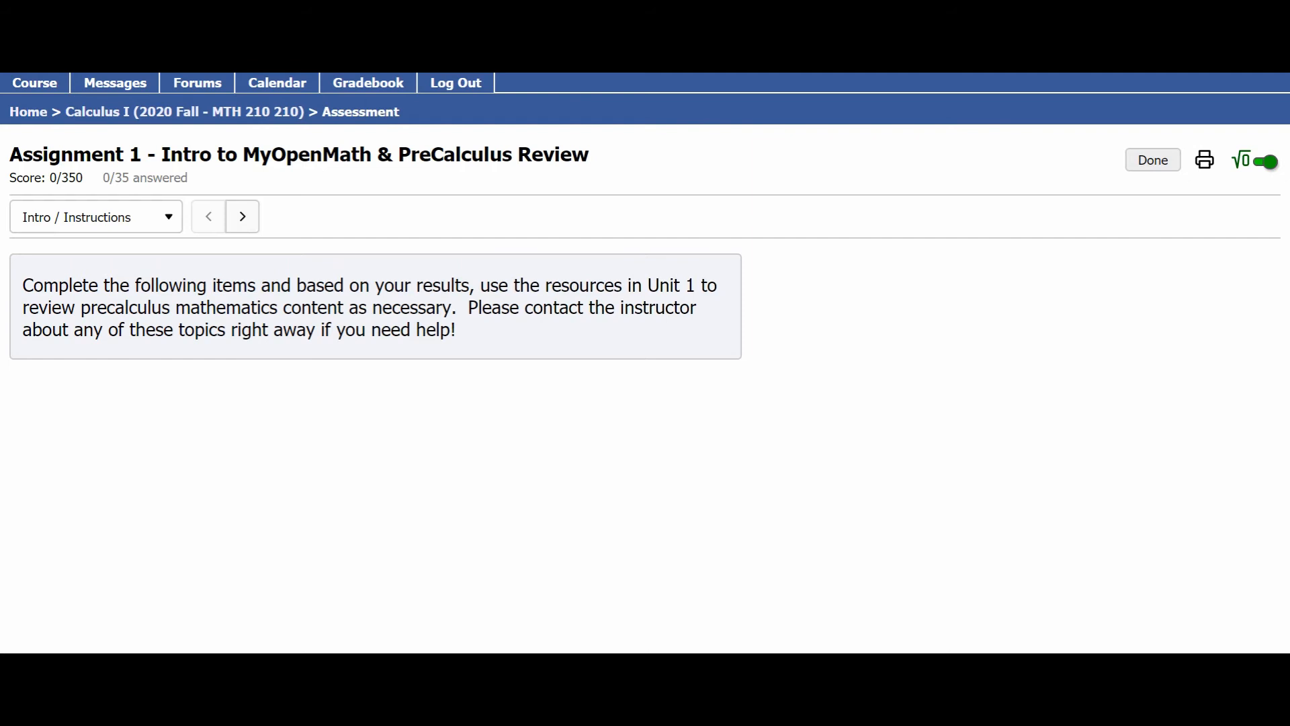
left_click(245, 229)
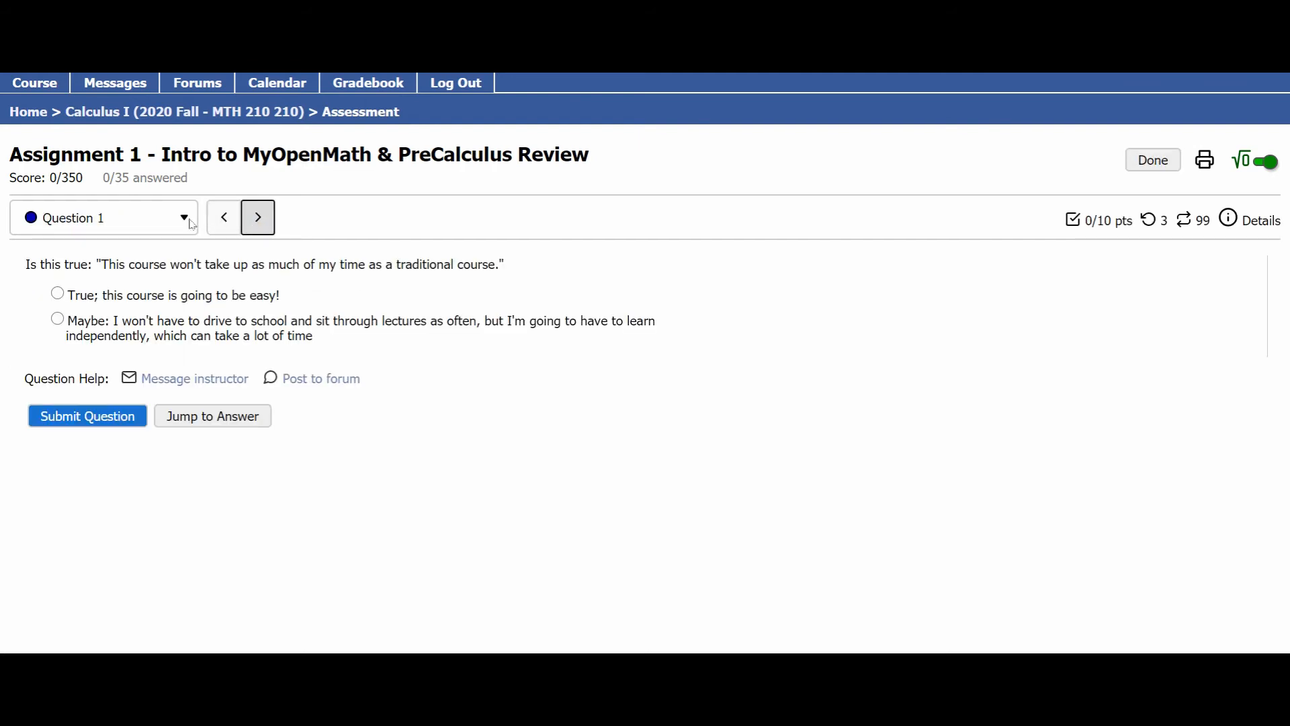
Look through the assignment's list of questions with their points and retry options, and close the list again
left_click(191, 223)
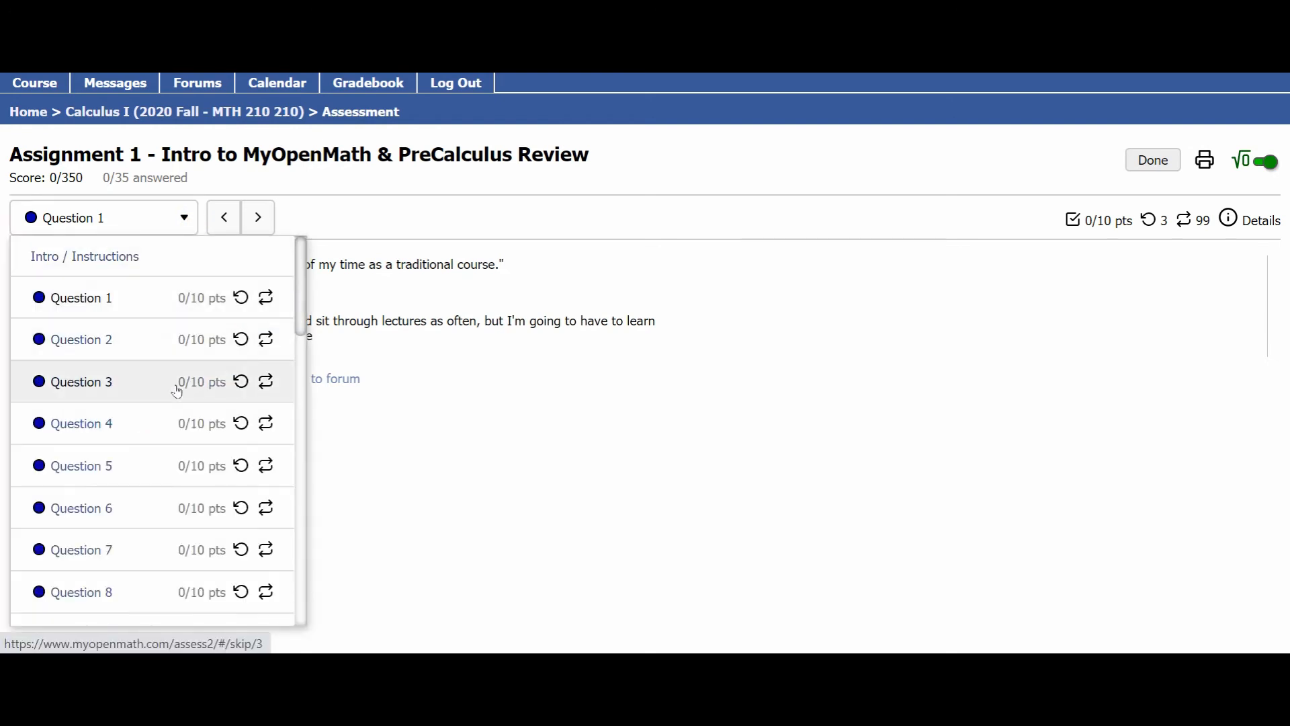
scroll(176, 389, "down", 2)
scroll(176, 395, "down", 1)
scroll(176, 390, "up", 3)
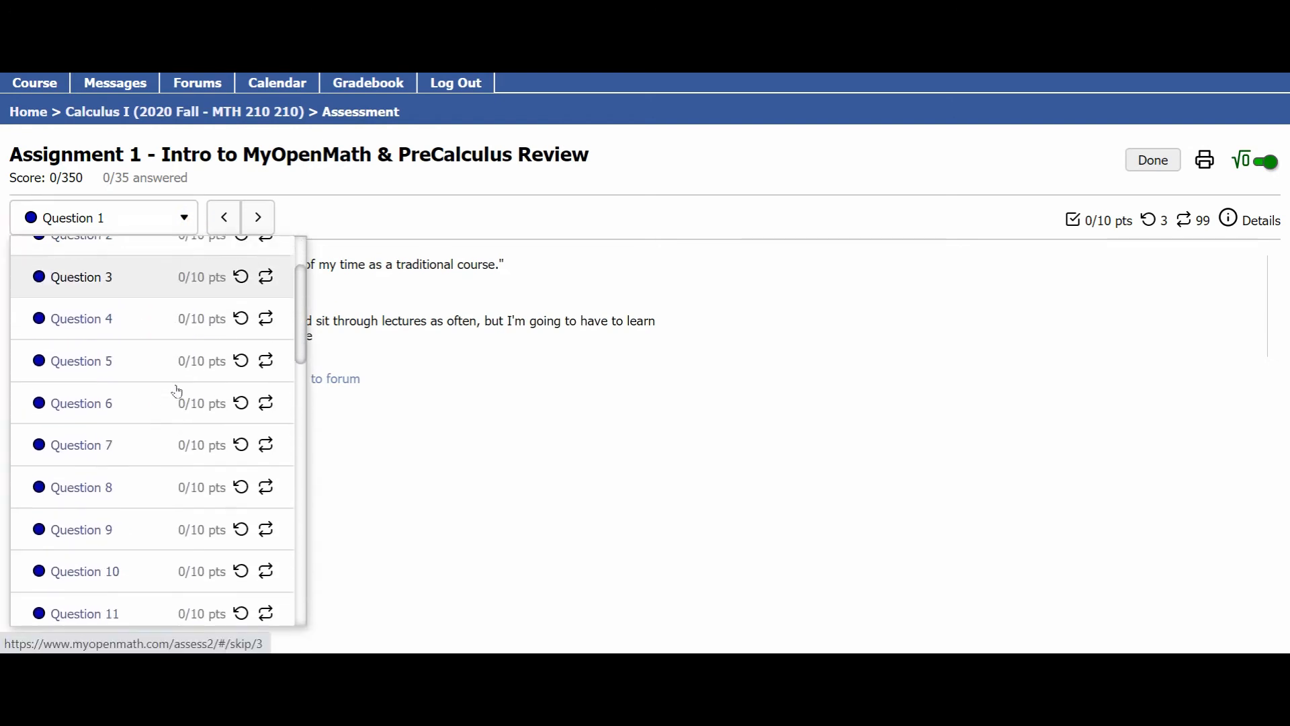
left_click(191, 224)
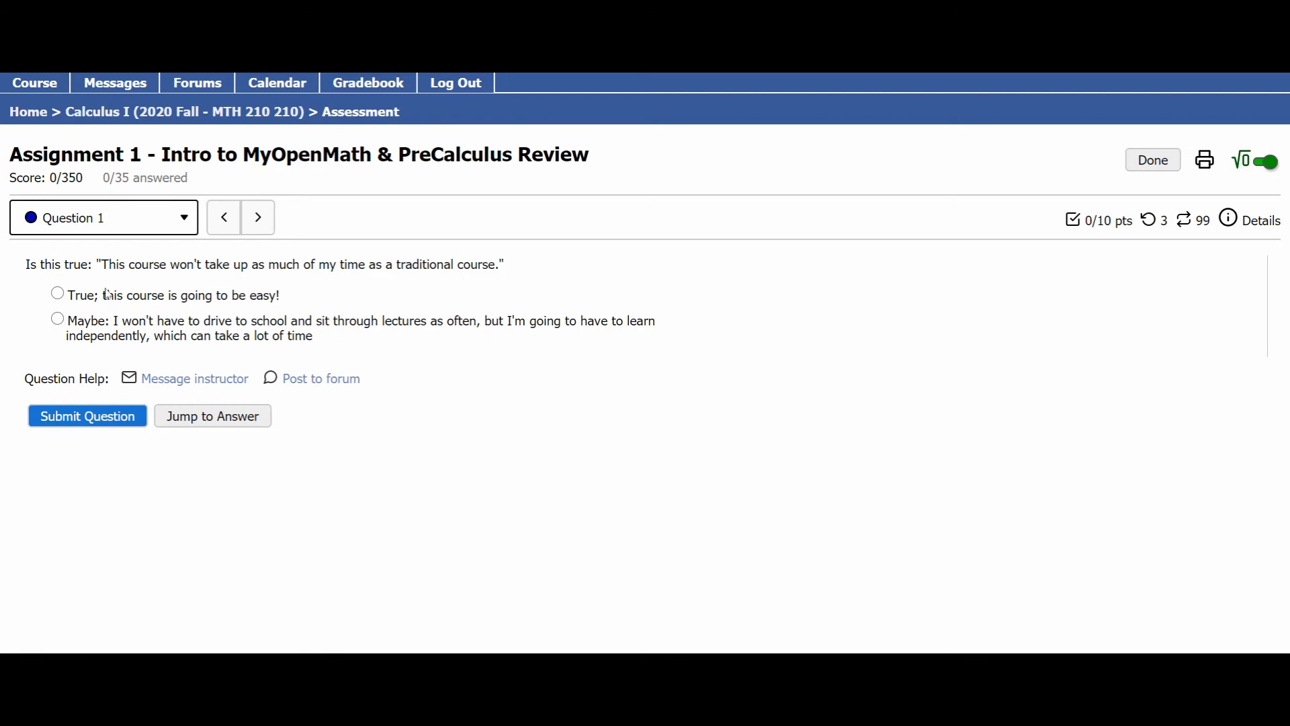
Answer Question 1 with the "Maybe" option about having to learn independently, and submit it
left_click(59, 318)
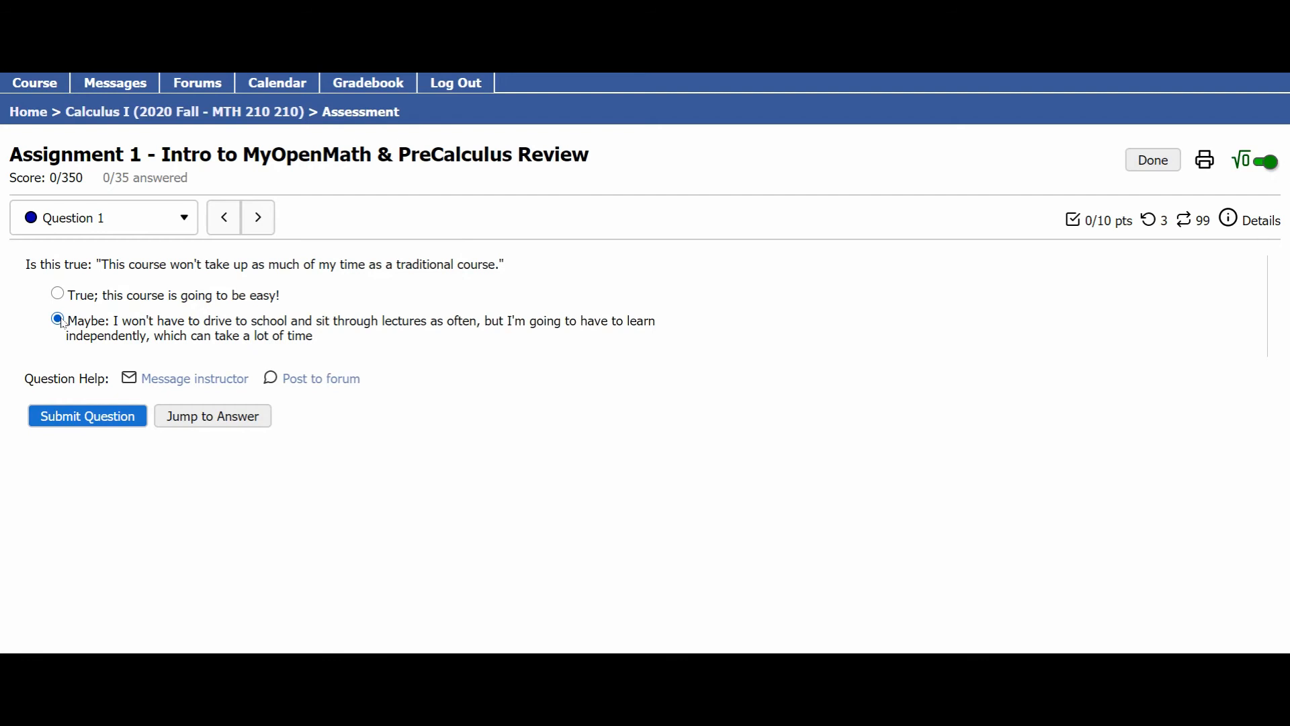
left_click(82, 417)
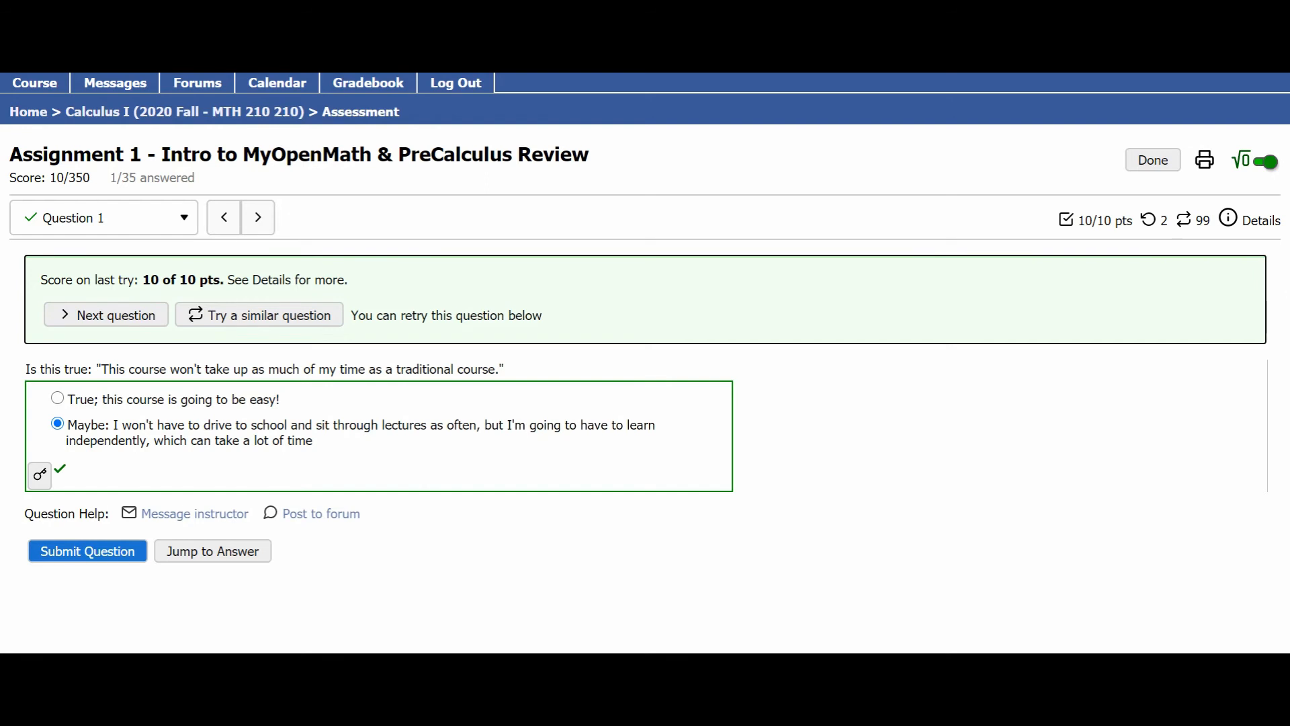
Jump to Question 15 of the assignment from the list of questions
left_click(191, 220)
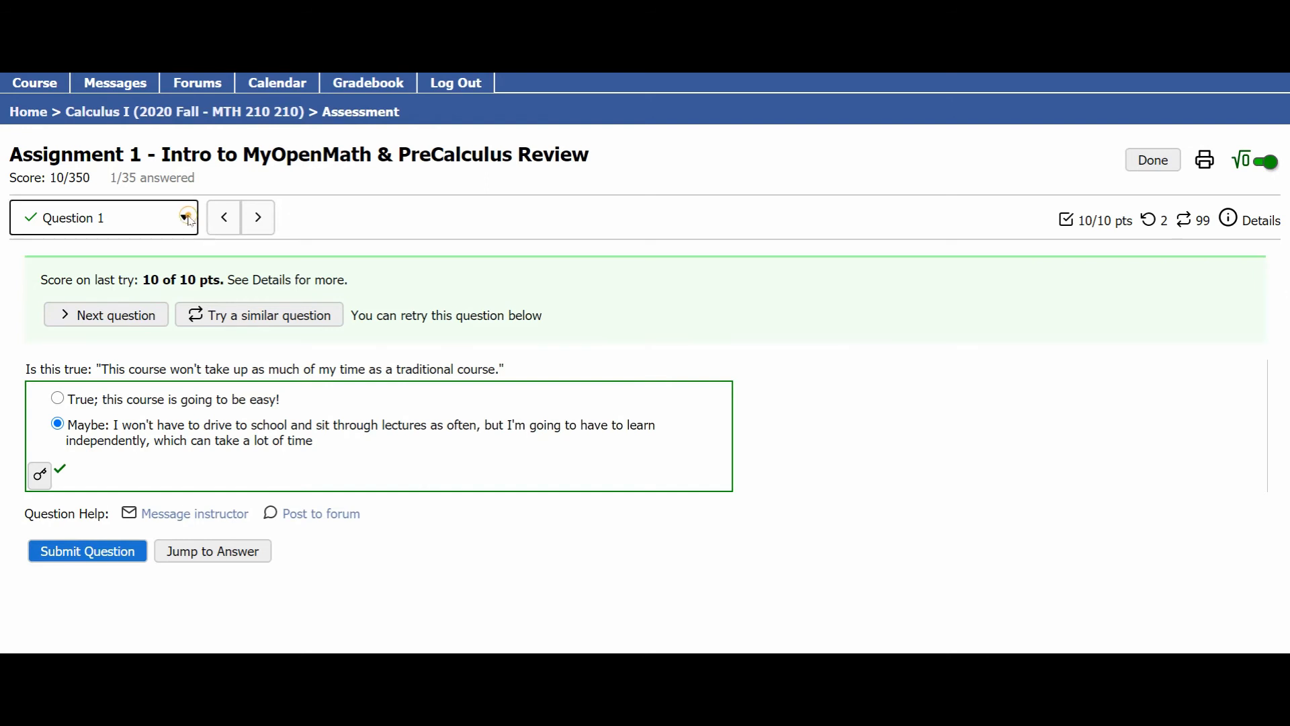
scroll(139, 400, "down", 3)
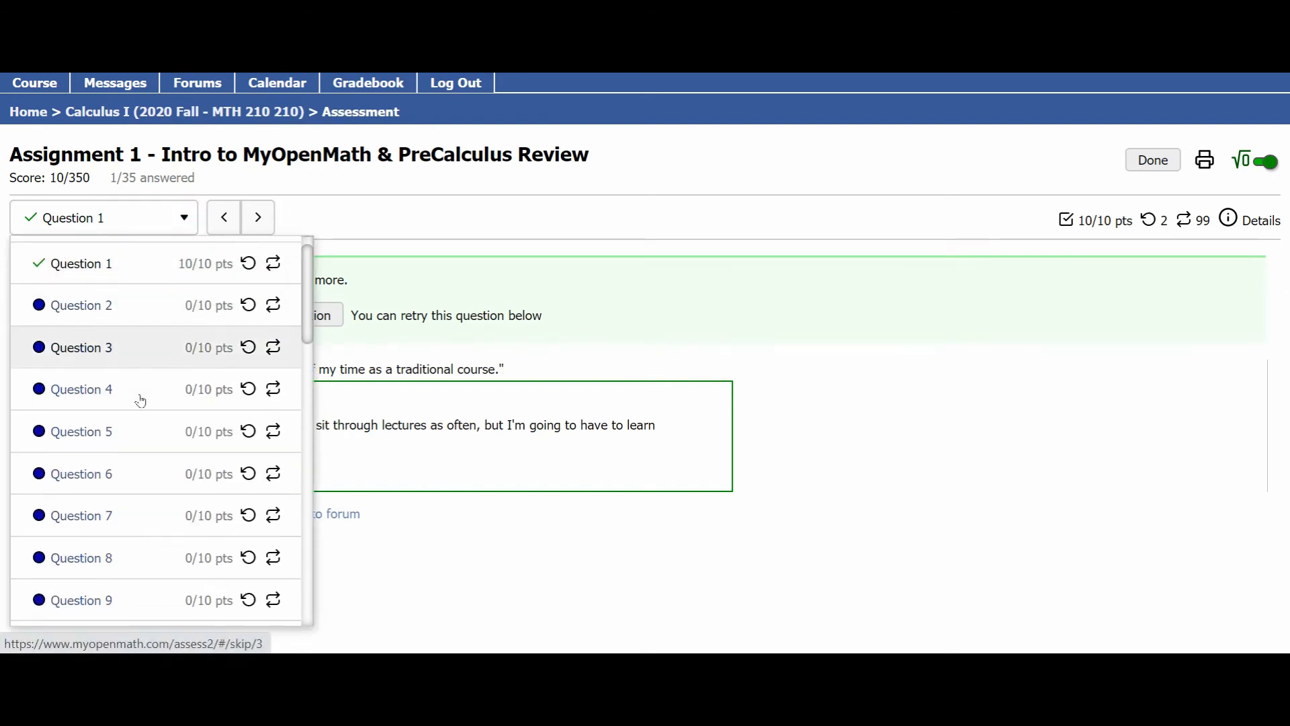
scroll(140, 401, "down", 4)
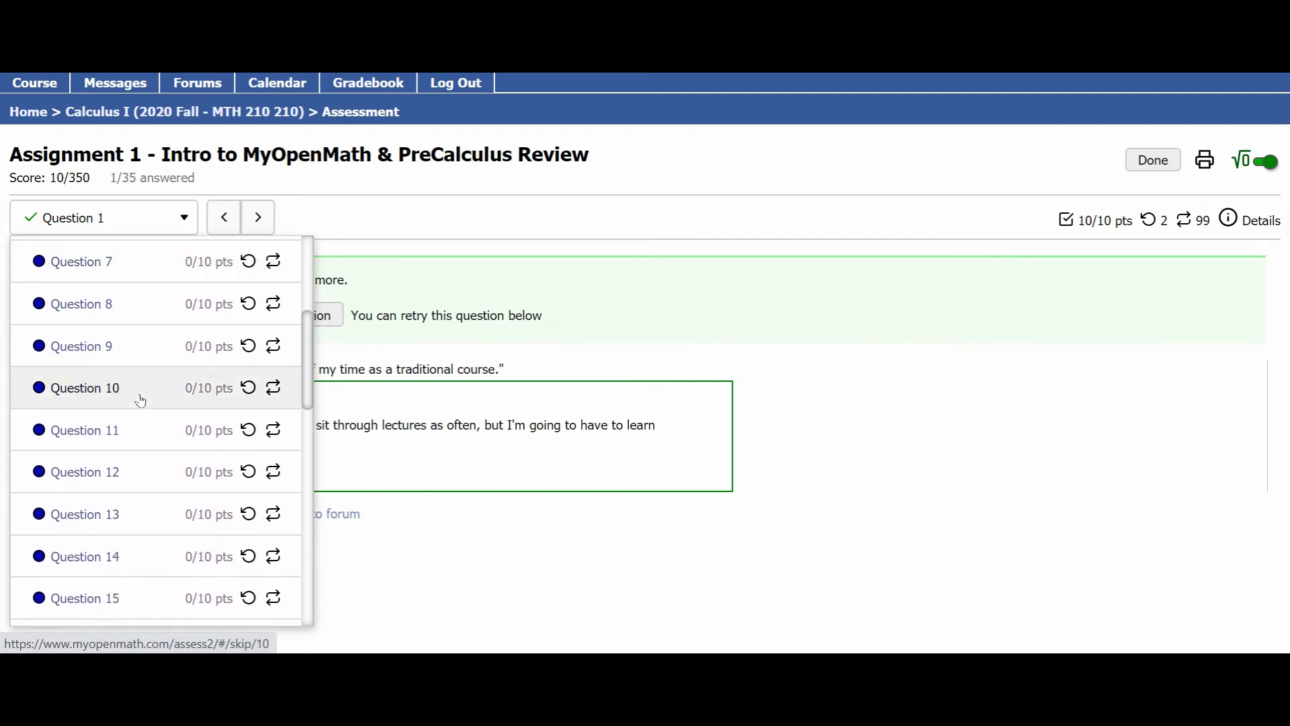
scroll(141, 401, "down", 1)
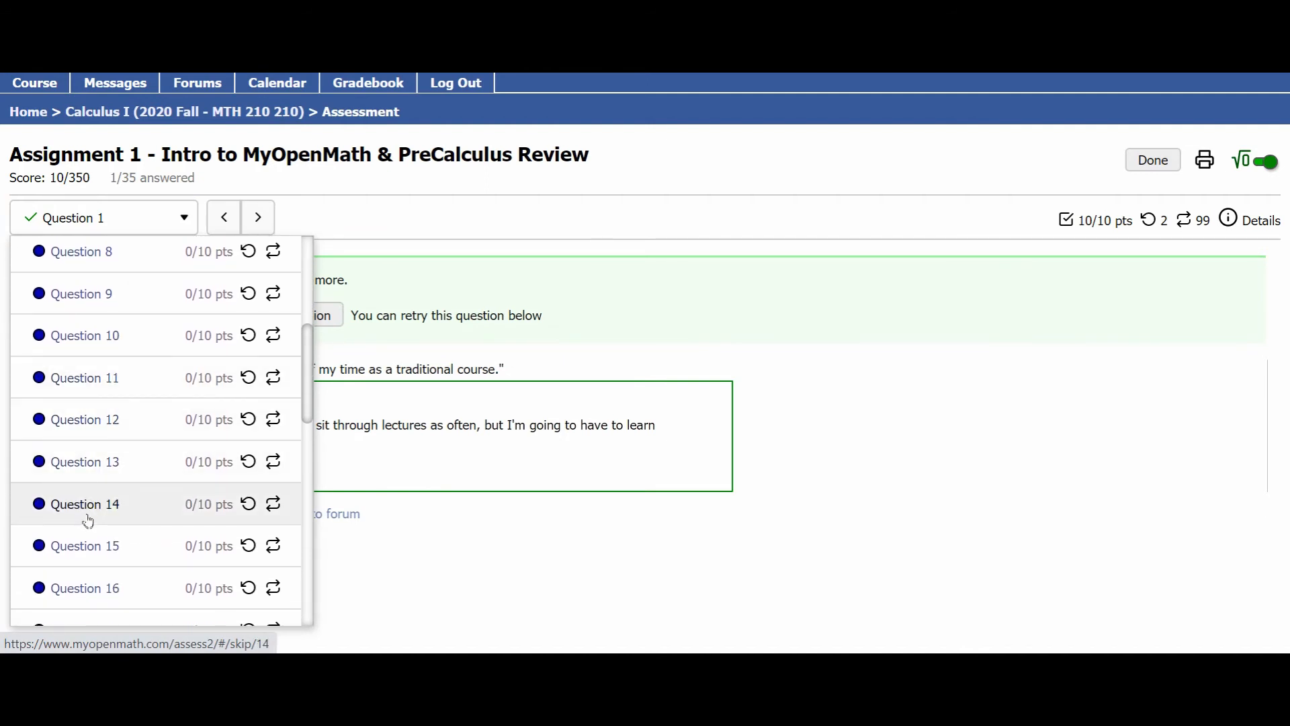
left_click(89, 544)
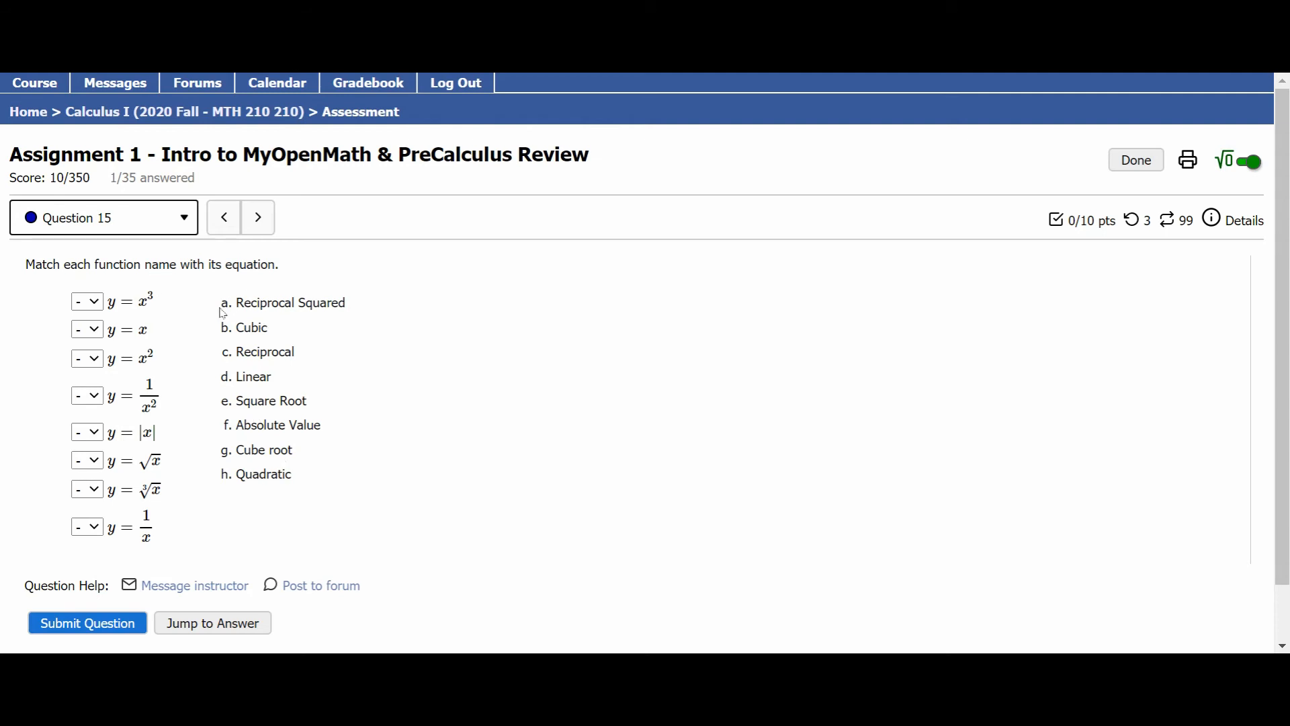
Match y = x³ with b (Cubic) in Question 15 and submit the partially completed question
left_click(95, 304)
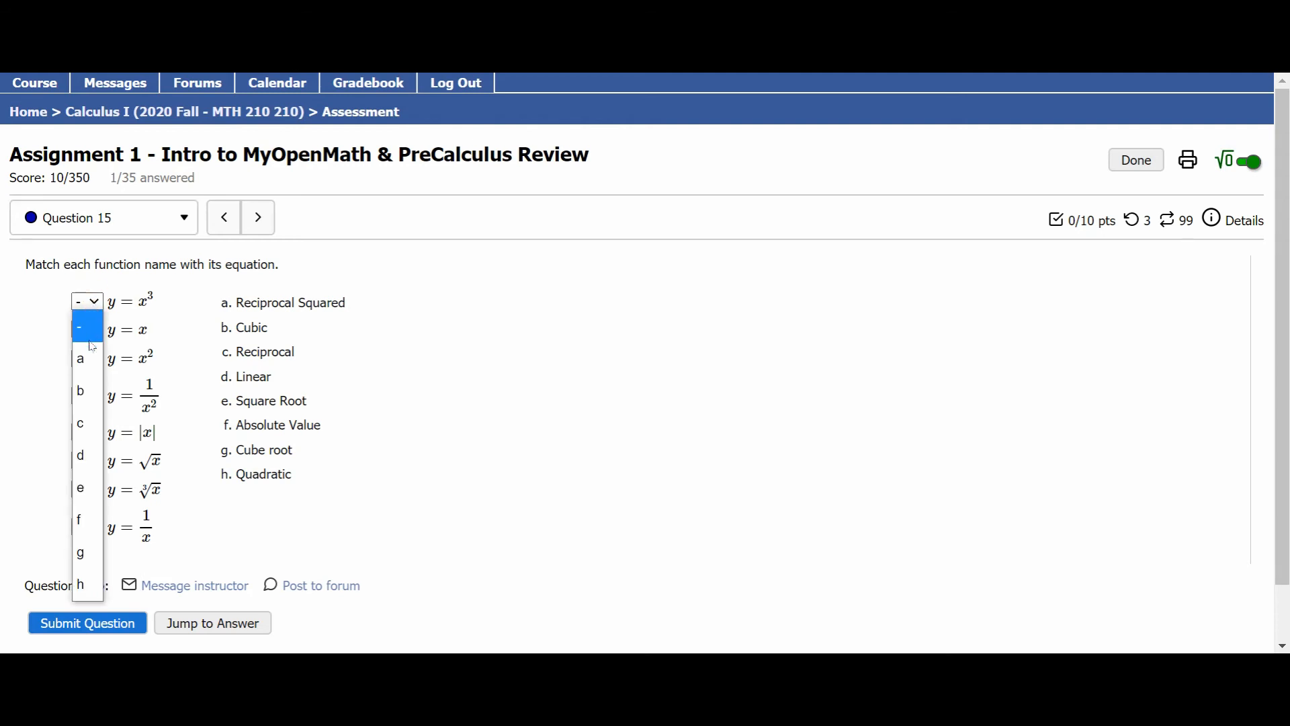
left_click(87, 389)
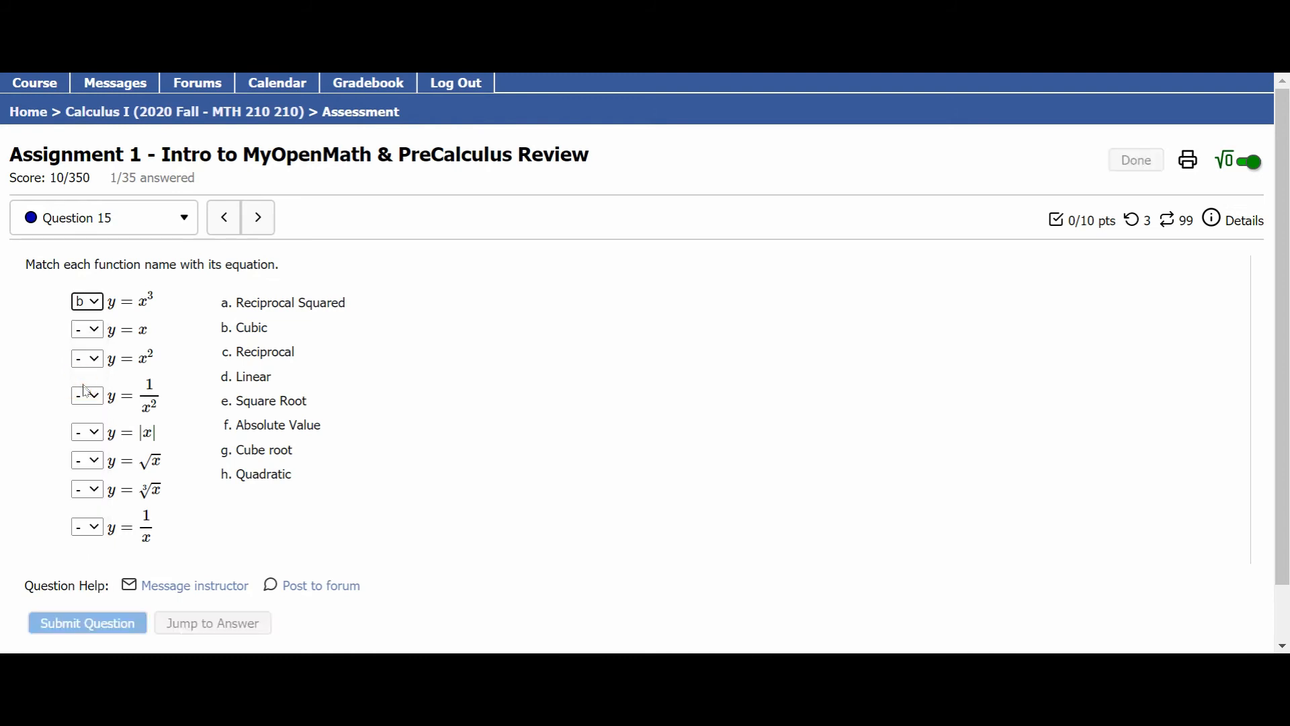
scroll(175, 511, "down", 1)
left_click(115, 570)
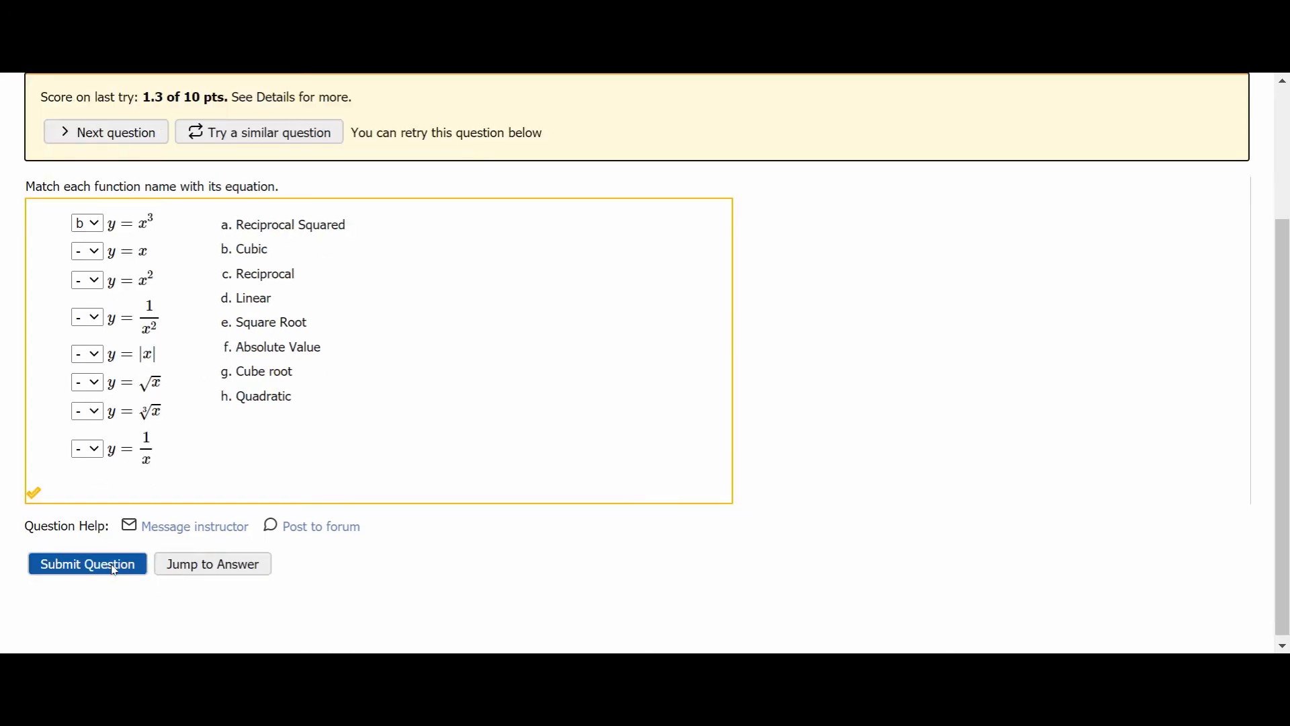
Match y = 1/x² with a (Reciprocal Squared) and y = |x| with f (Absolute Value), and submit Question 15 again
scroll(194, 208, "up", 1)
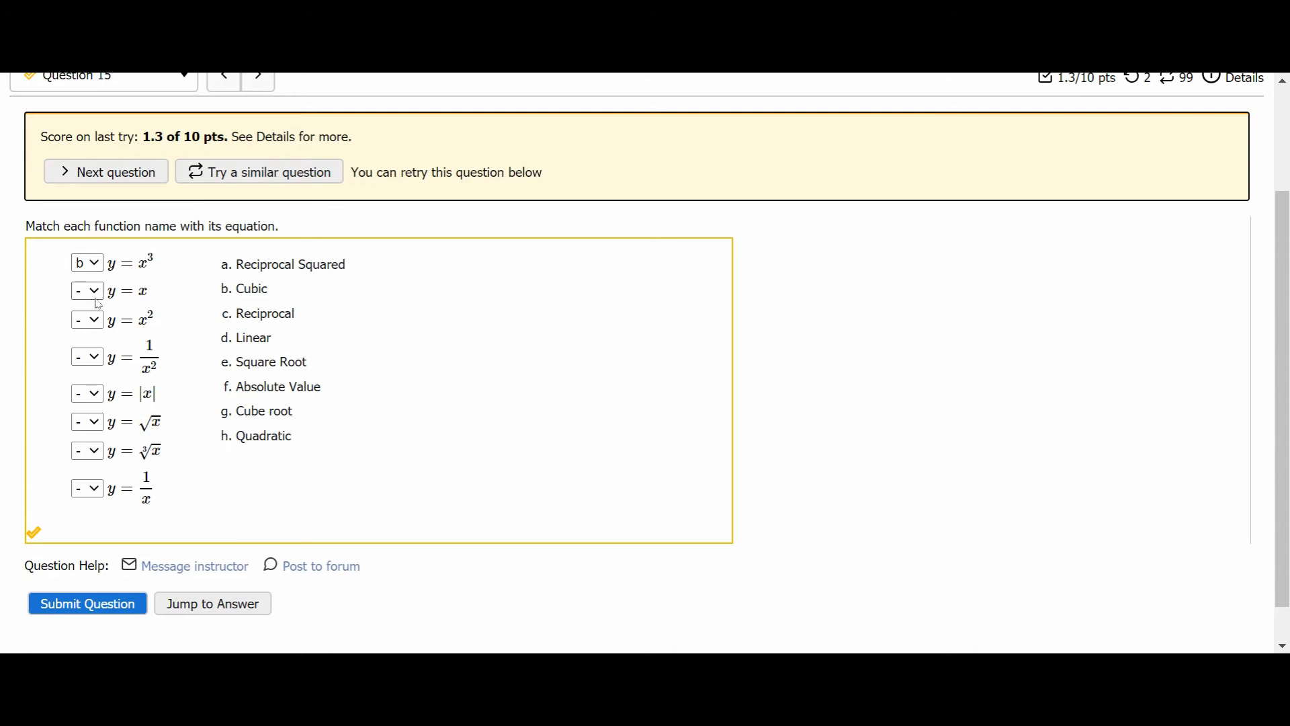
left_click(94, 362)
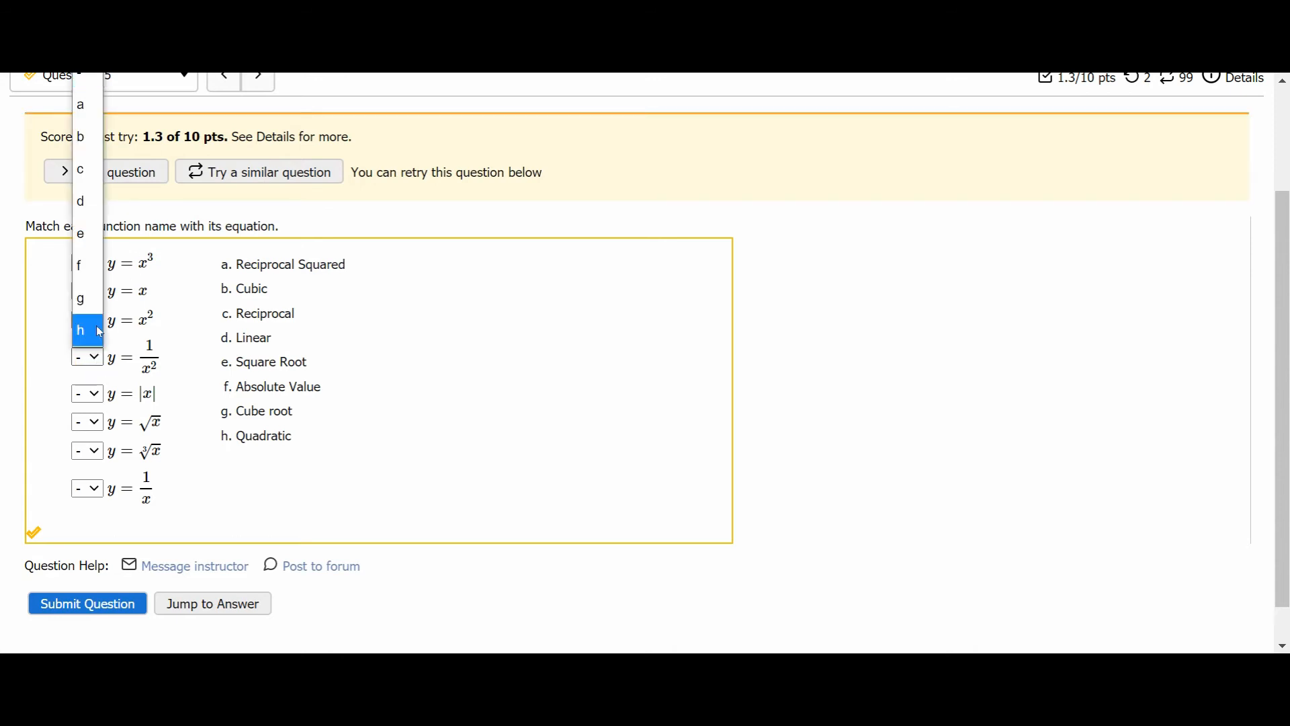
left_click(83, 104)
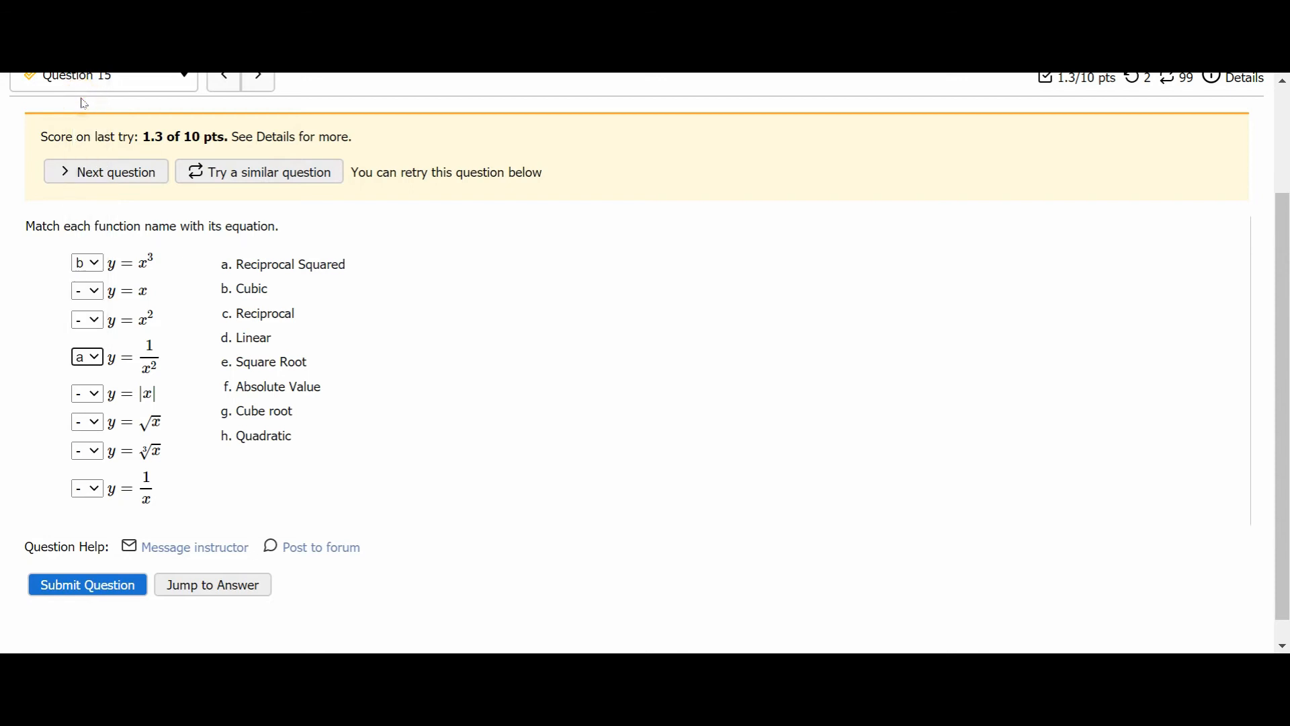
left_click(94, 397)
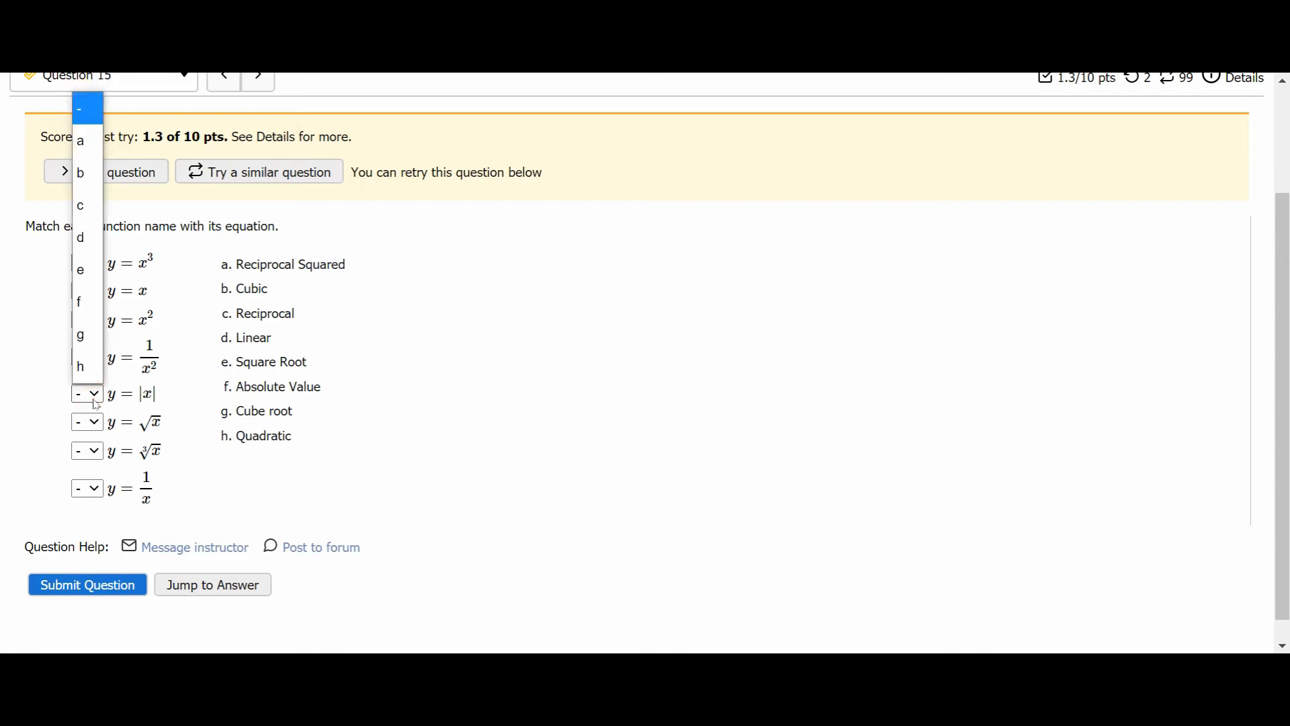
left_click(88, 312)
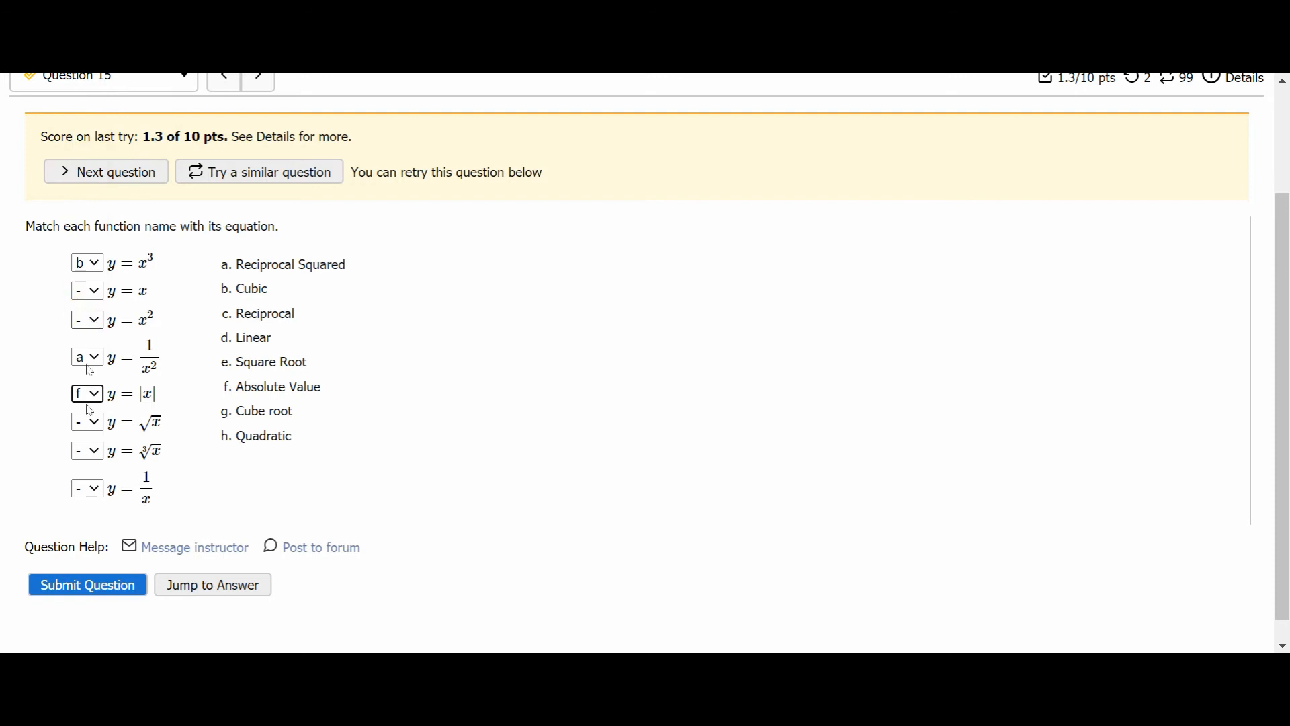
left_click(86, 582)
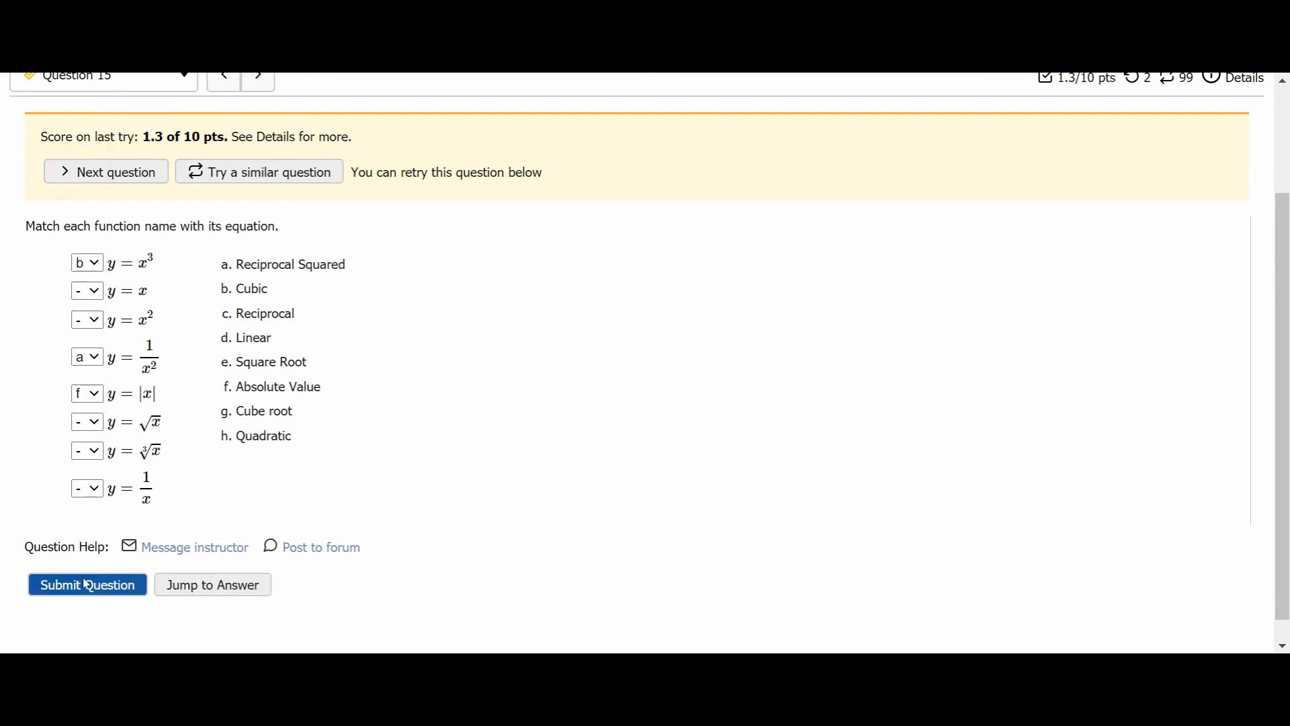
left_click(86, 584)
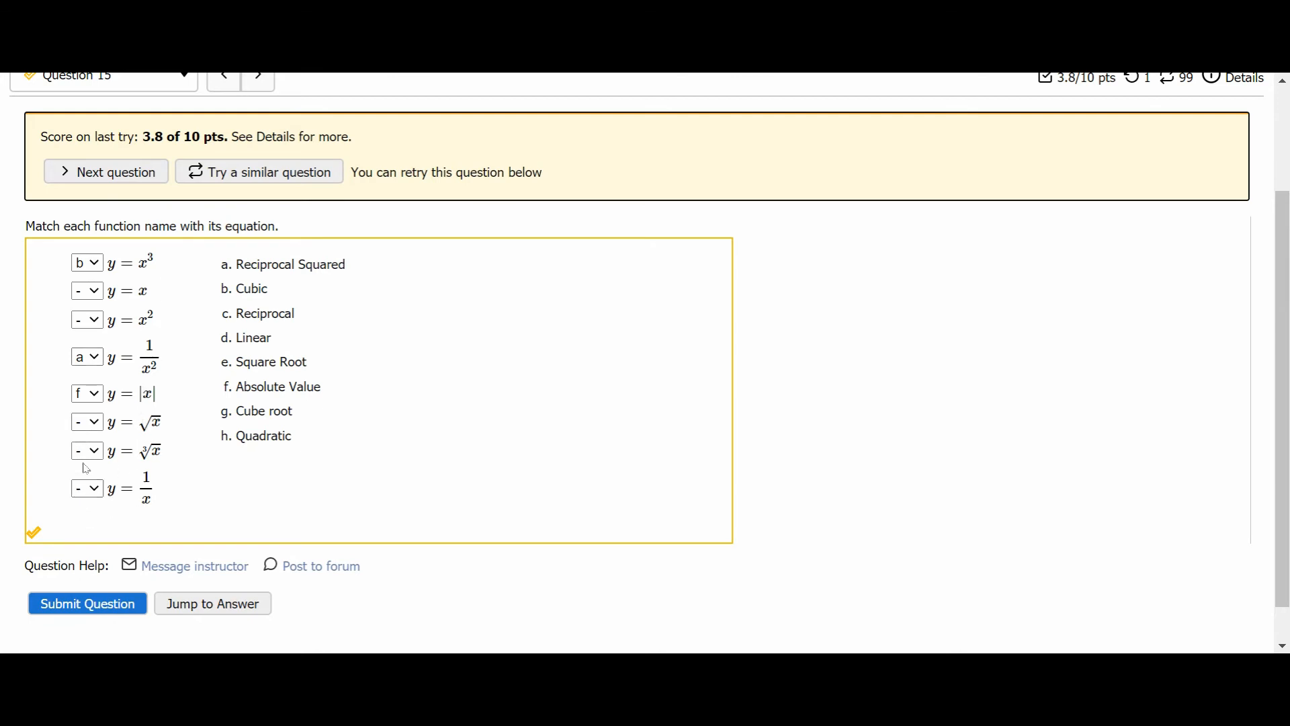
Match y = 1/x with c, y = ∛x with g and y = x² with h, and submit Question 15 for the last try
left_click(97, 494)
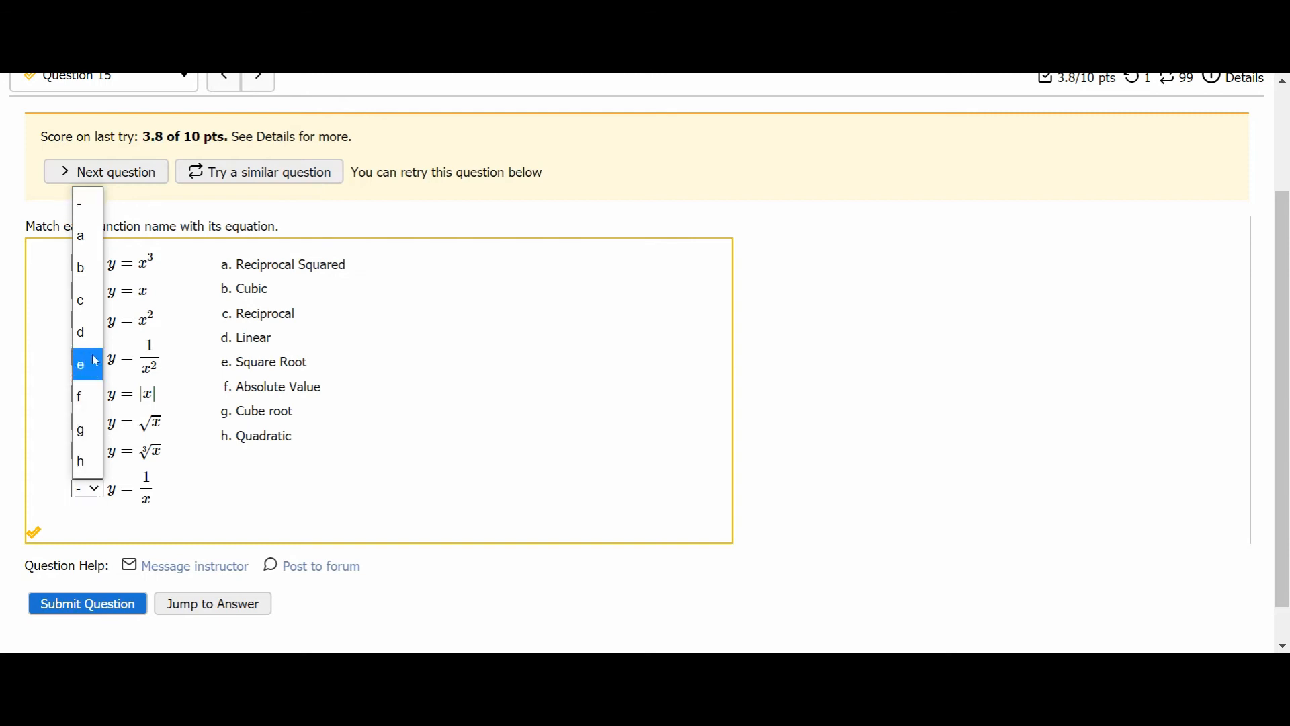
left_click(85, 301)
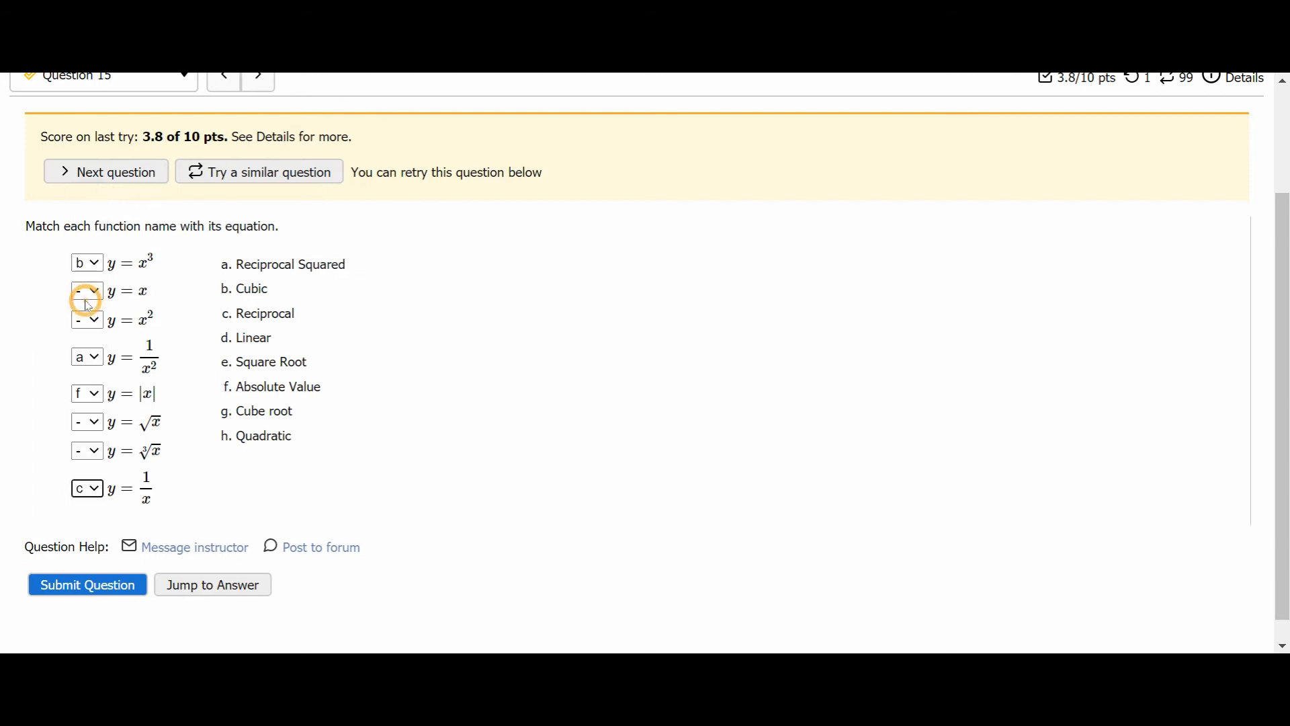
left_click(95, 451)
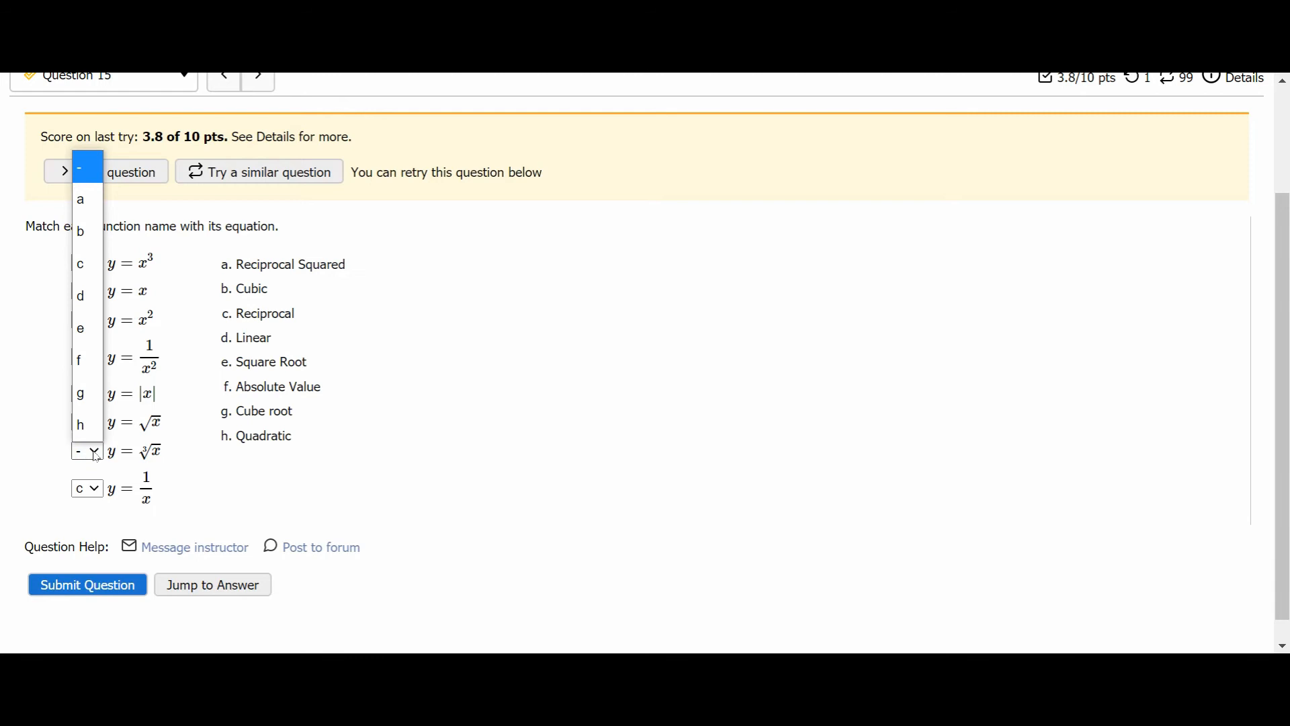
left_click(88, 403)
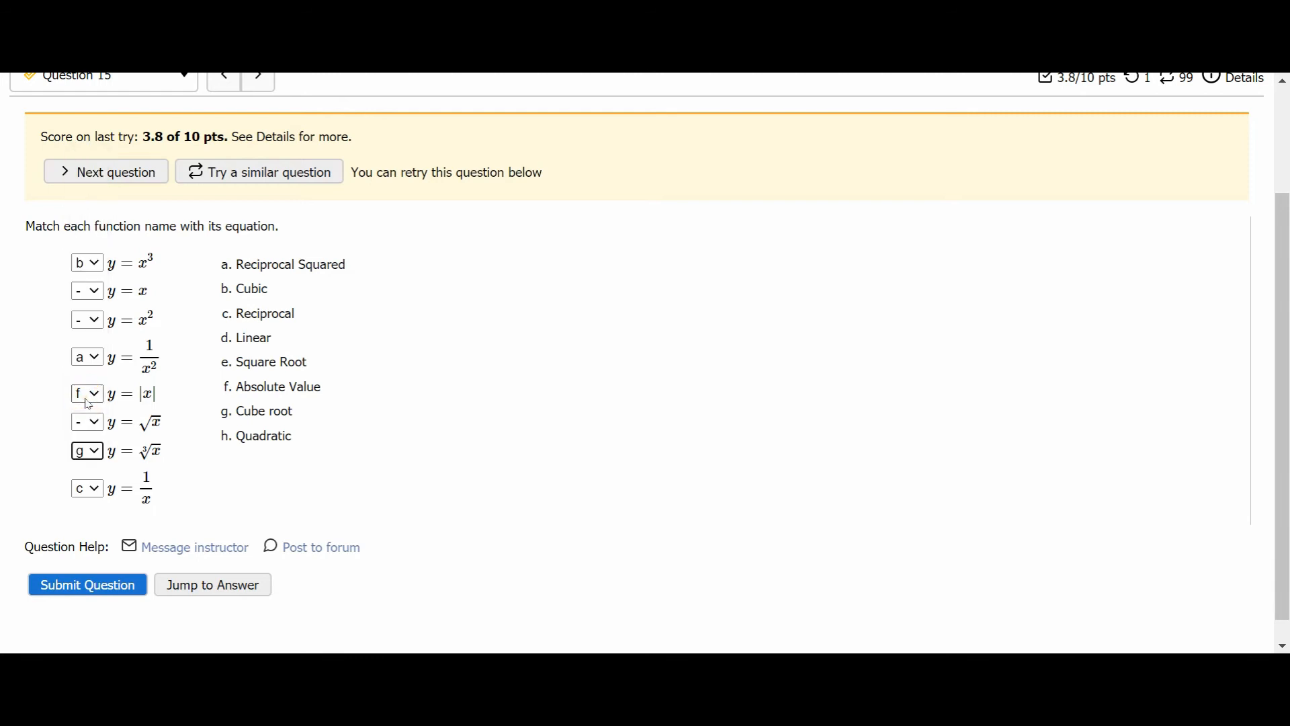
left_click(92, 322)
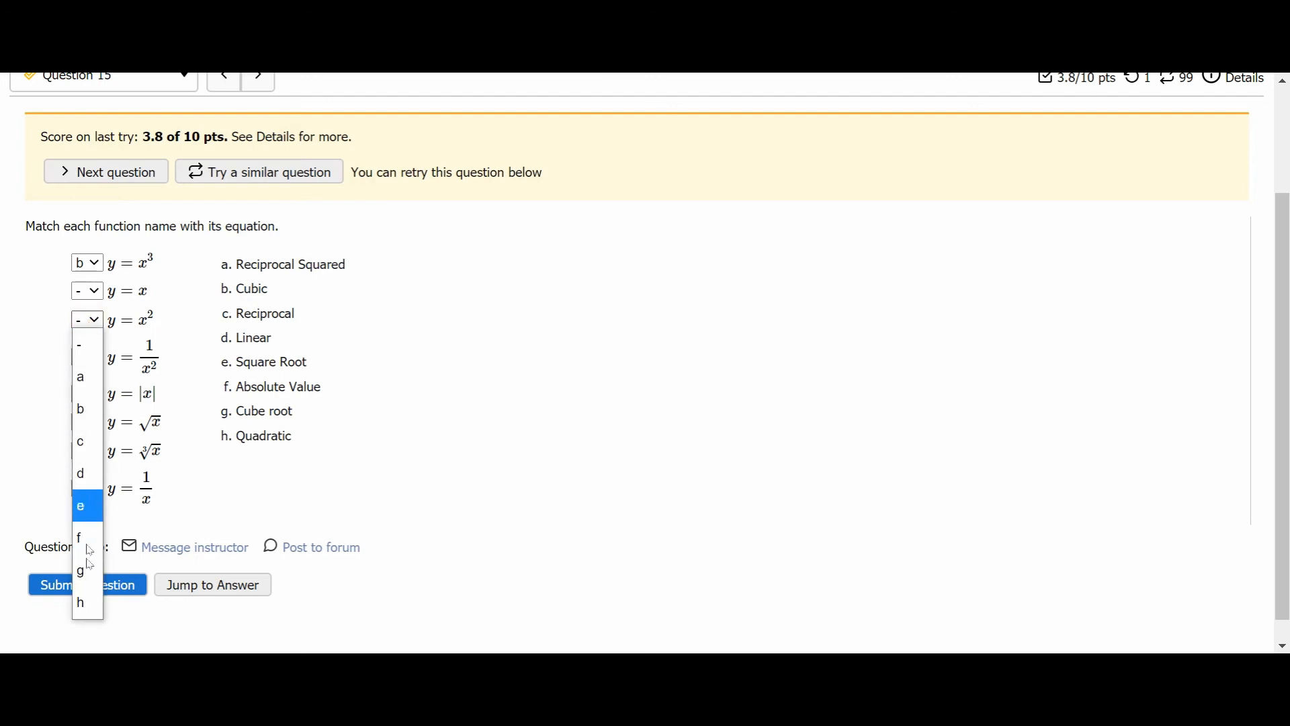
left_click(87, 604)
left_click(94, 585)
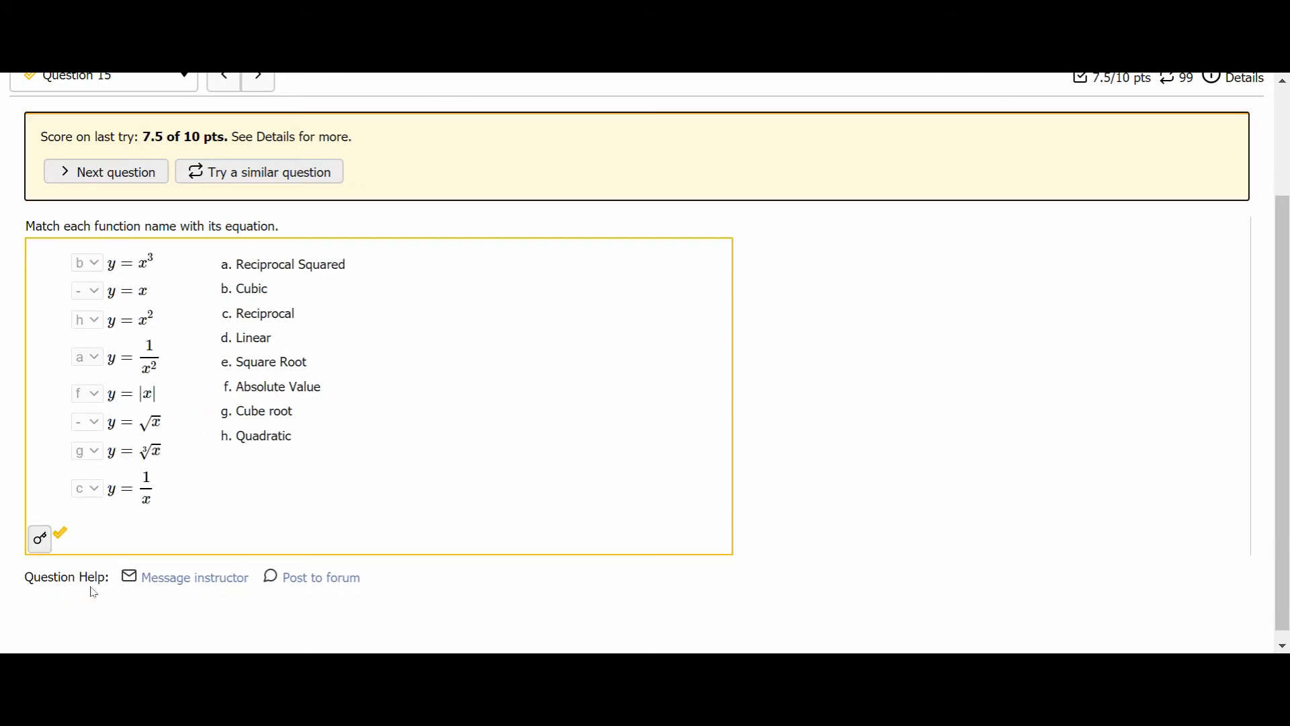
Reveal the answer key for Question 15, request a similar question, and look over the new version's equations and graphs
left_click(40, 539)
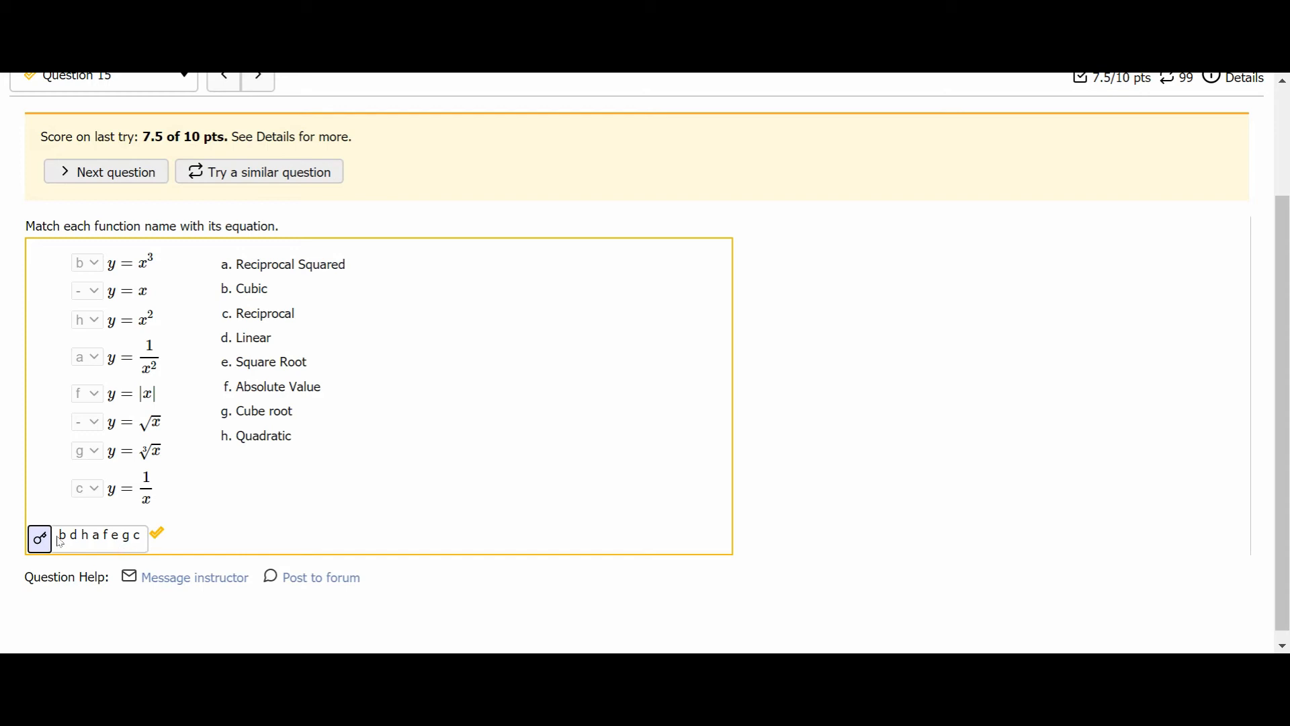
left_click(226, 178)
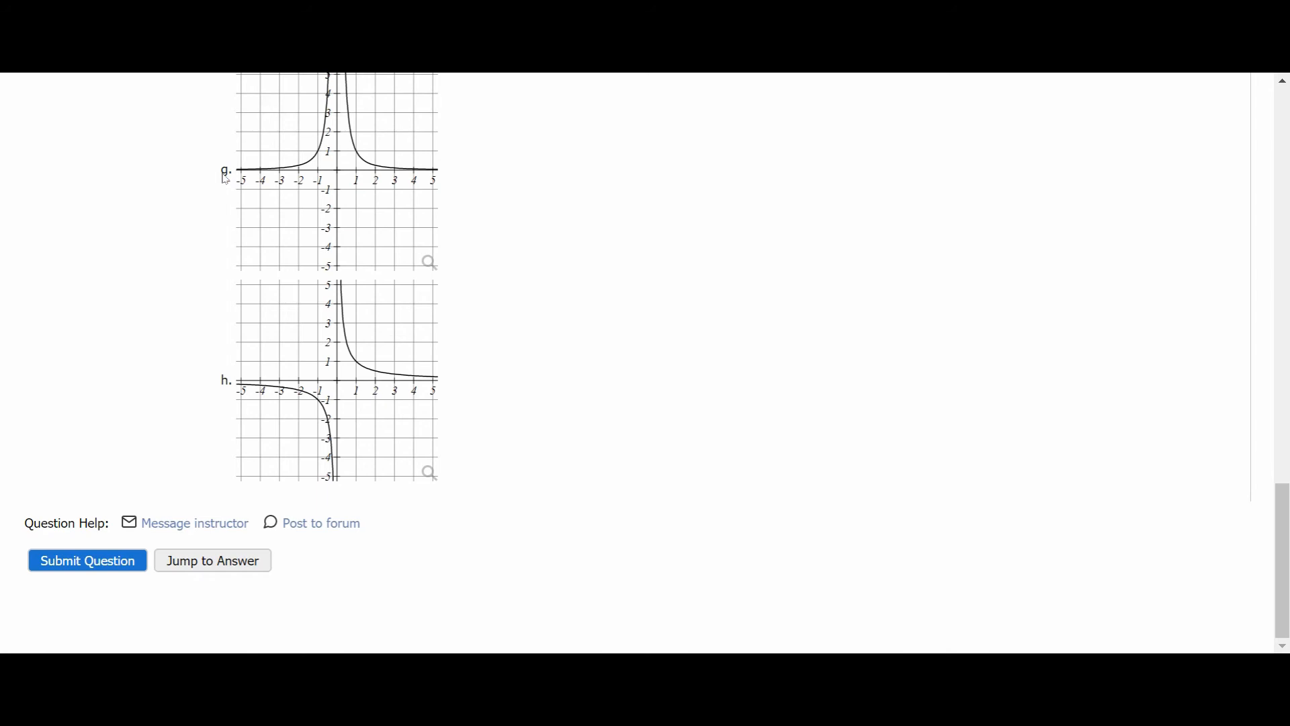
scroll(225, 179, "up", 9)
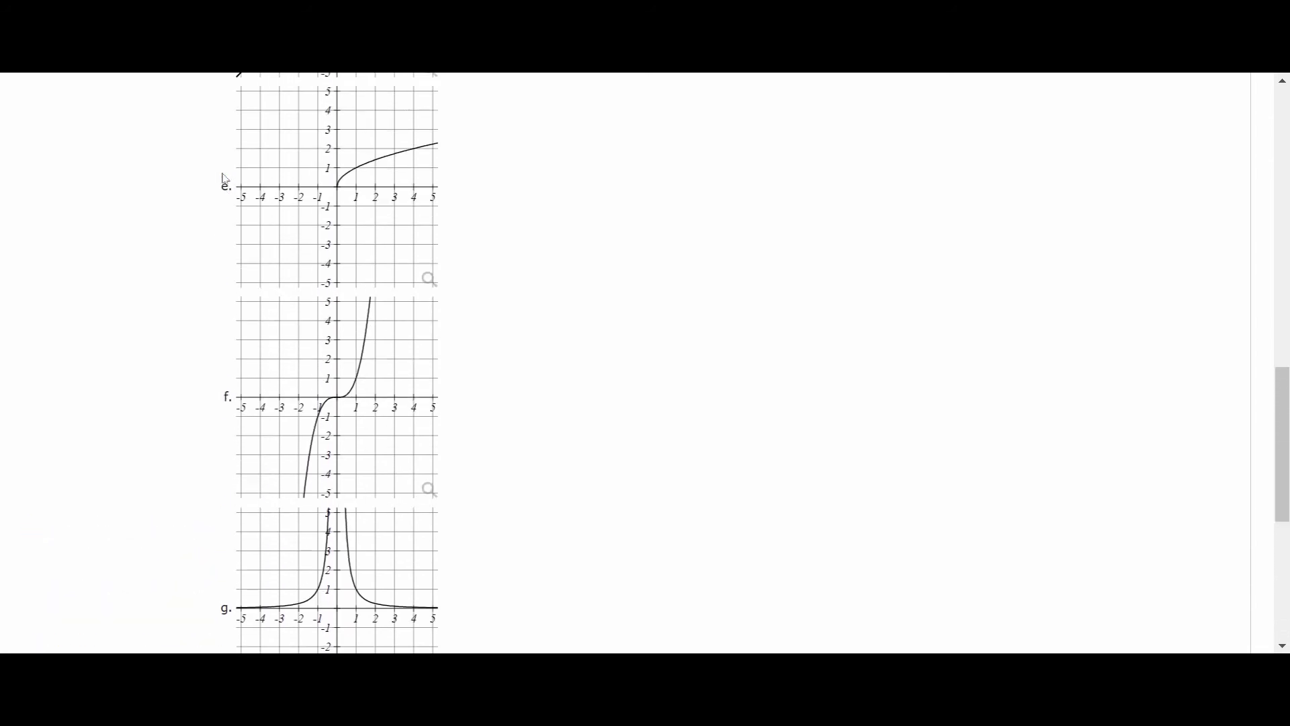
scroll(225, 179, "up", 10)
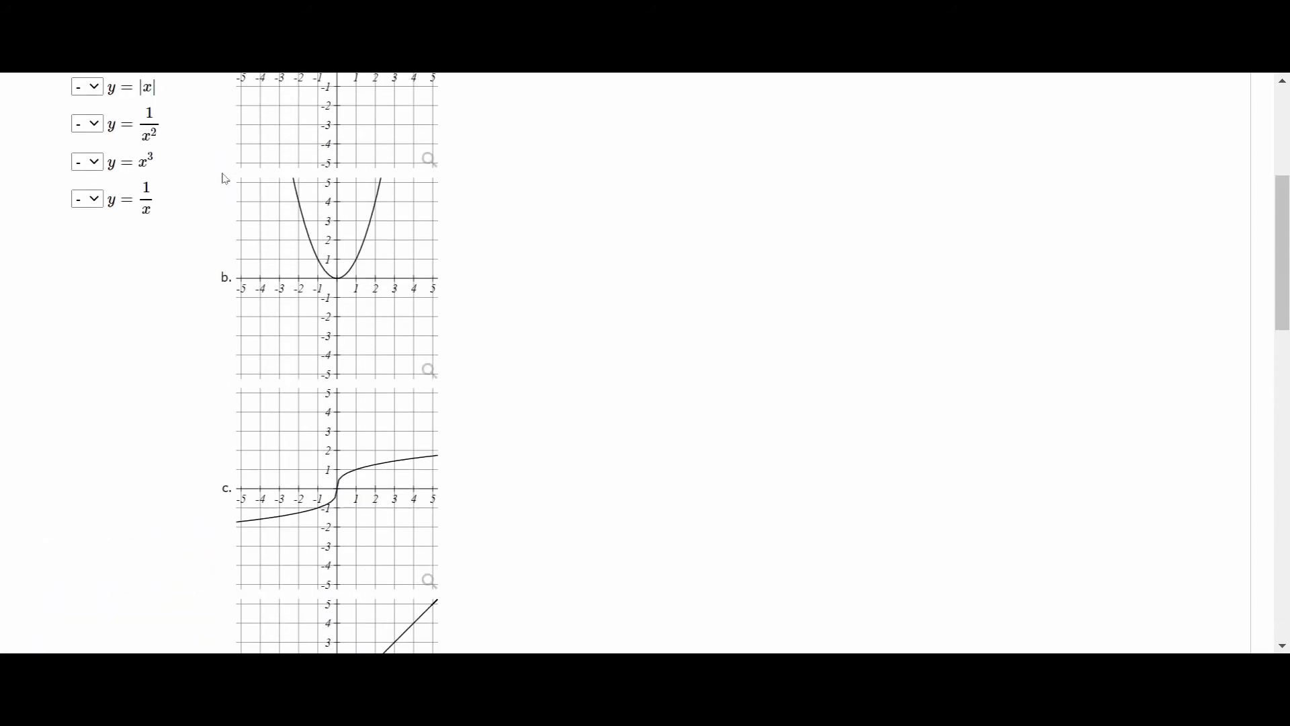
scroll(225, 179, "up", 4)
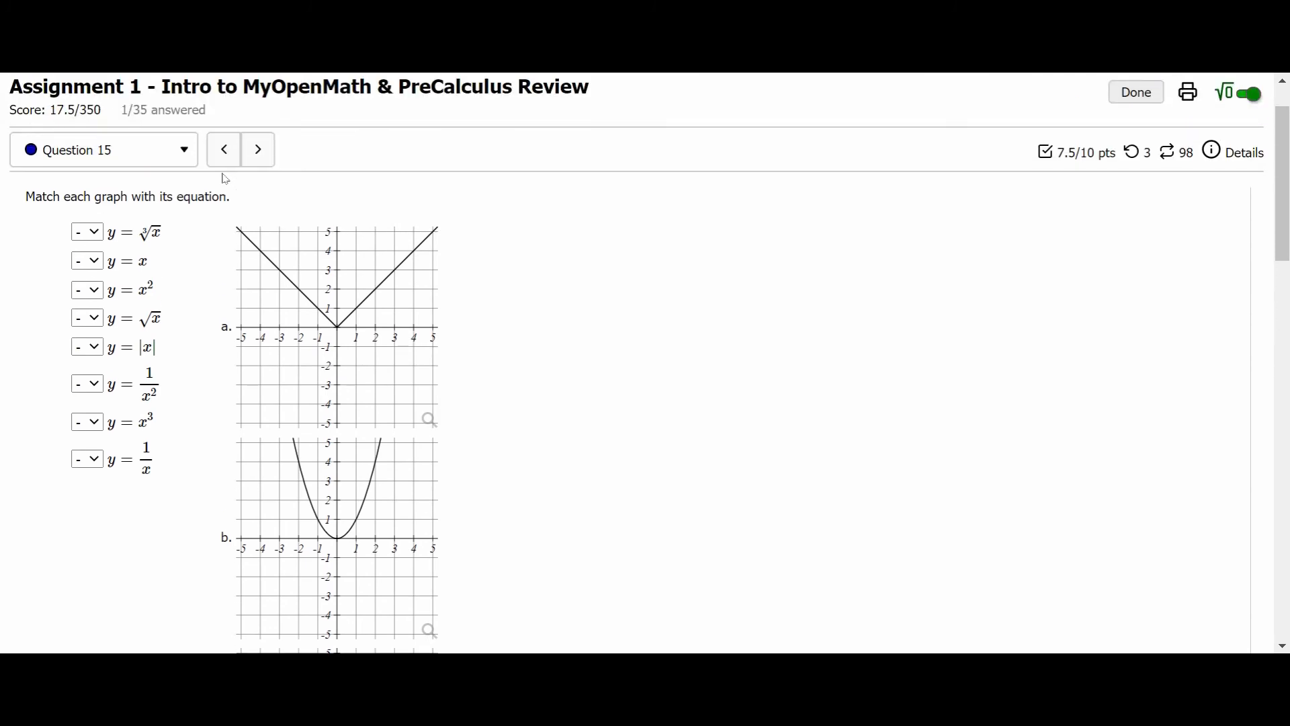
scroll(226, 179, "down", 2)
scroll(225, 179, "up", 3)
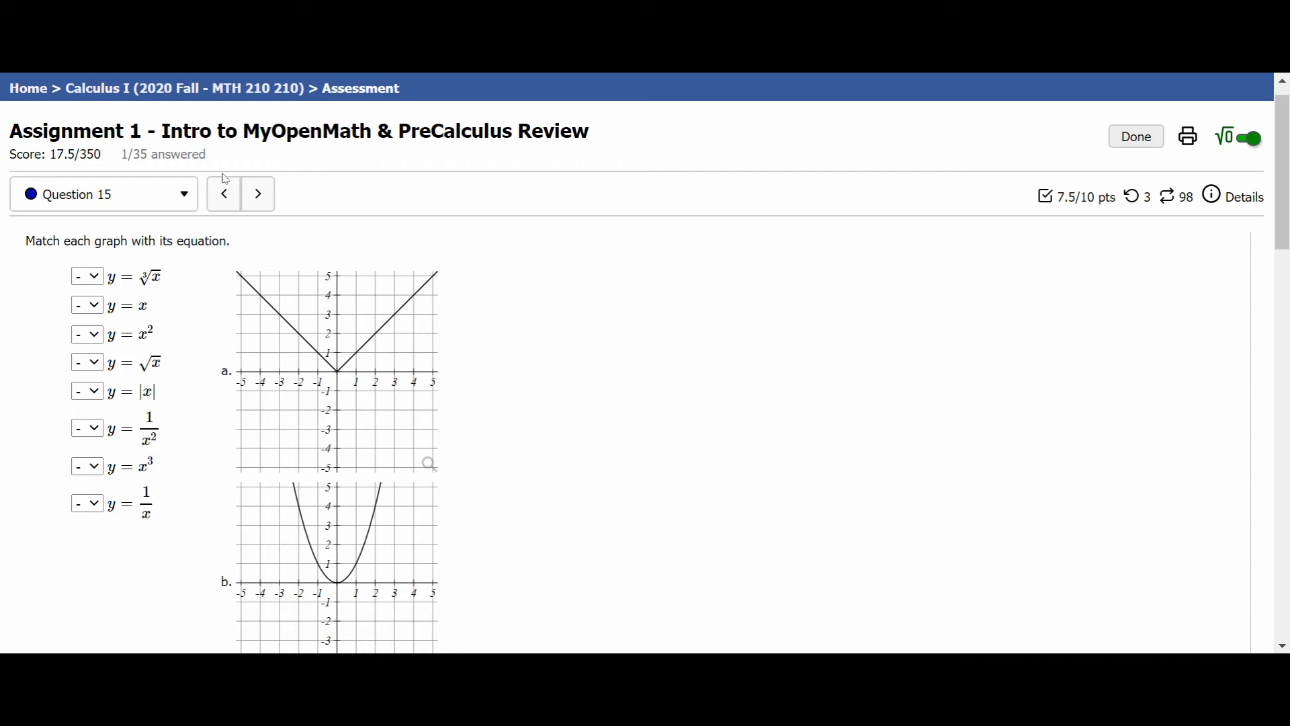
Open Question 18 of Assignment 1 to look at its graph, and go on to view Question 22
left_click(191, 197)
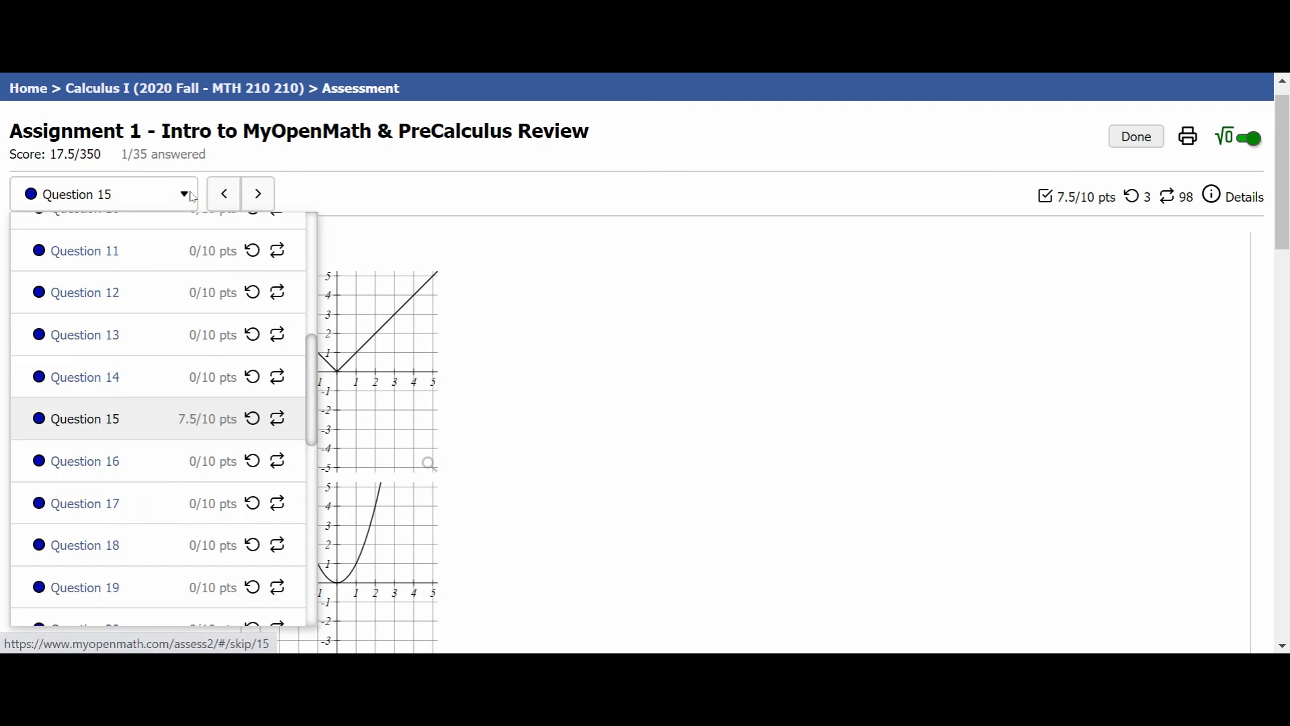
left_click(98, 544)
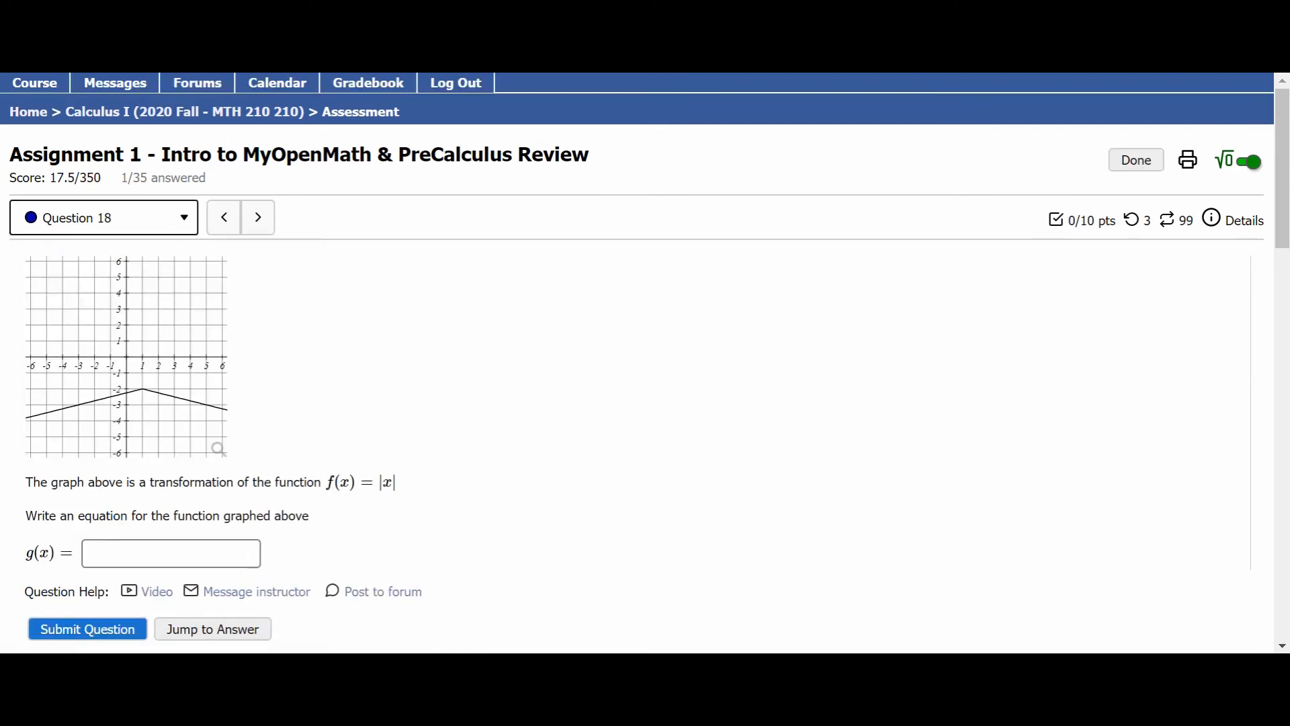
scroll(188, 378, "down", 1)
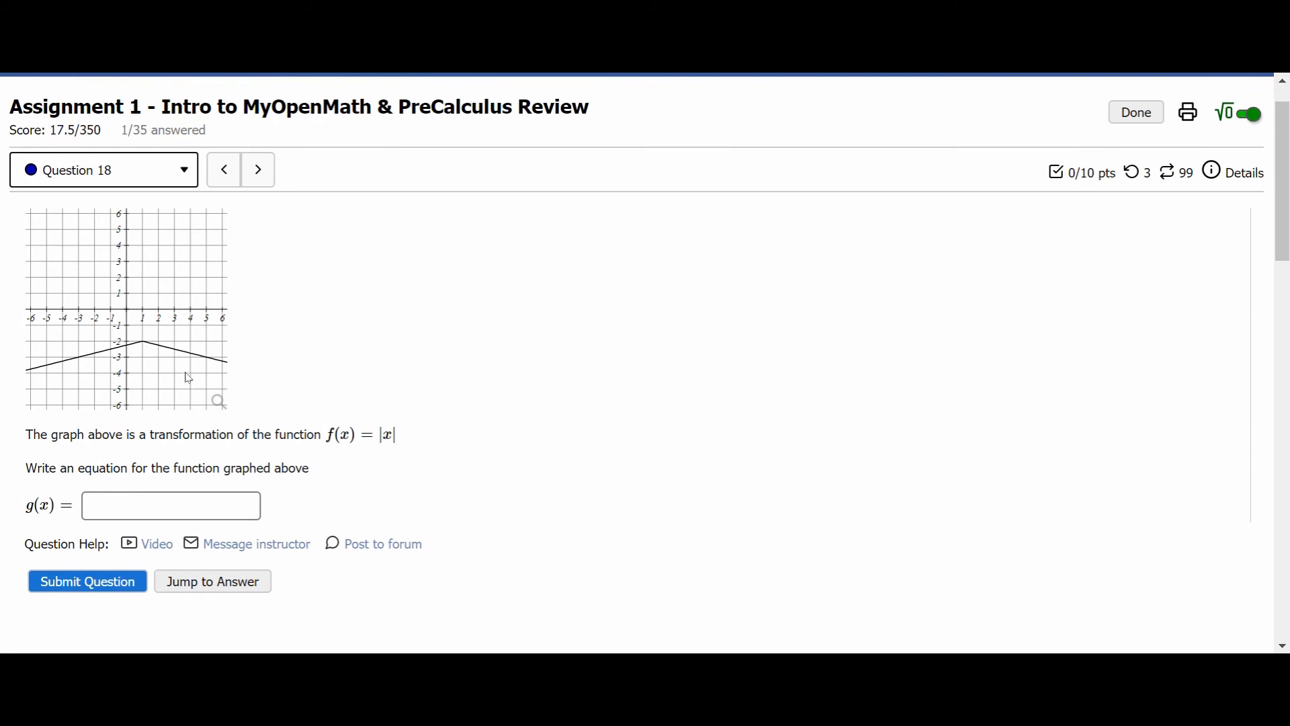
left_click(185, 169)
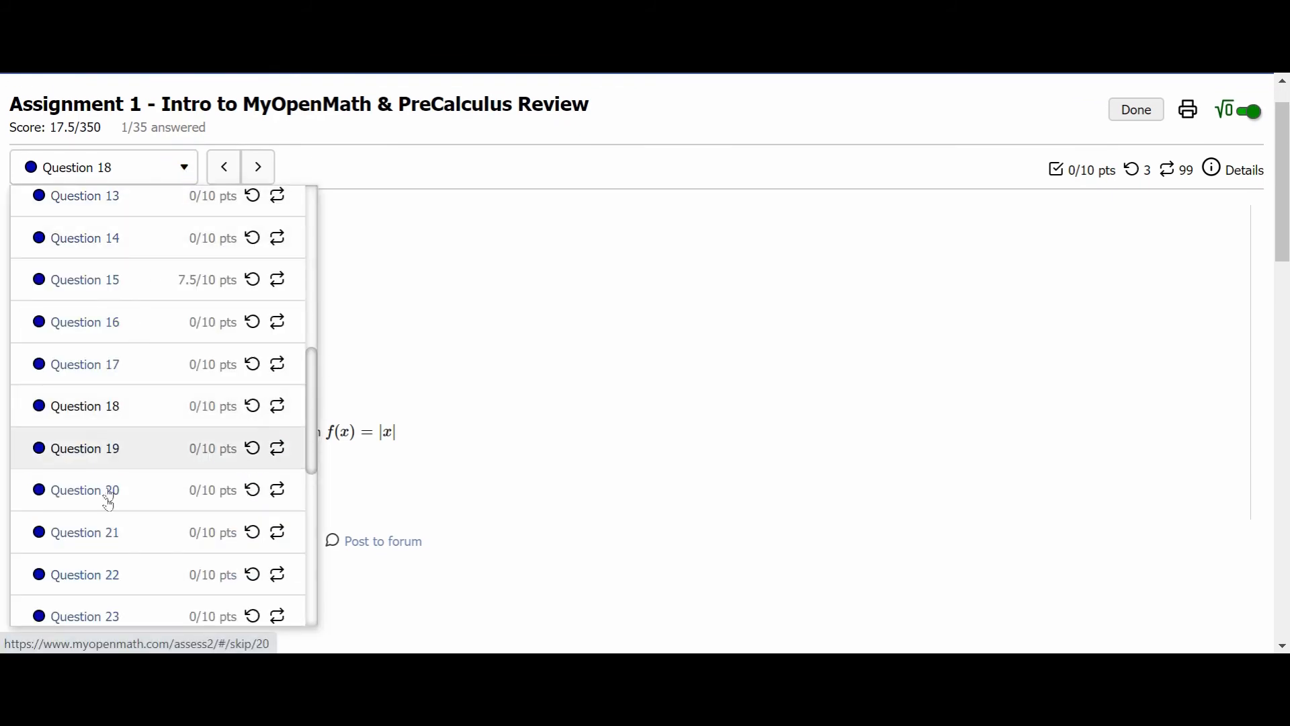
left_click(106, 574)
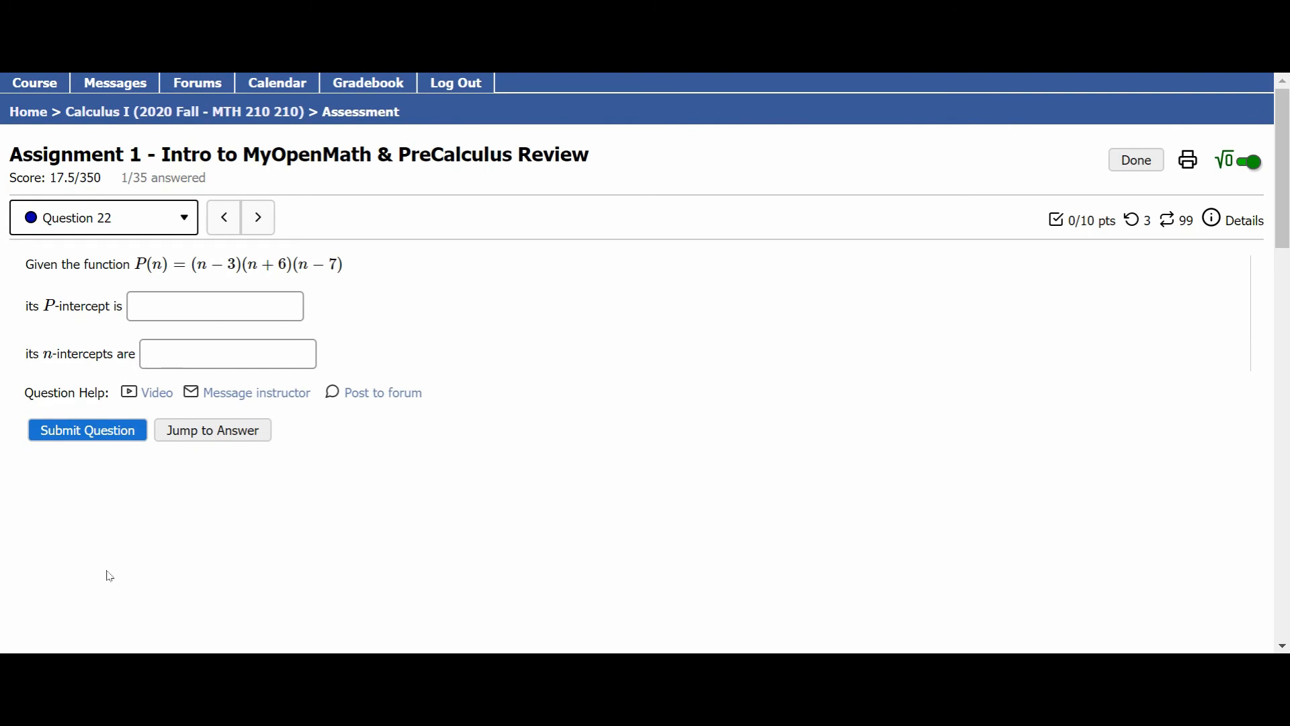
View Question 25 on linear population growth and Question 28 on shirt pricing
left_click(175, 228)
left_click(83, 551)
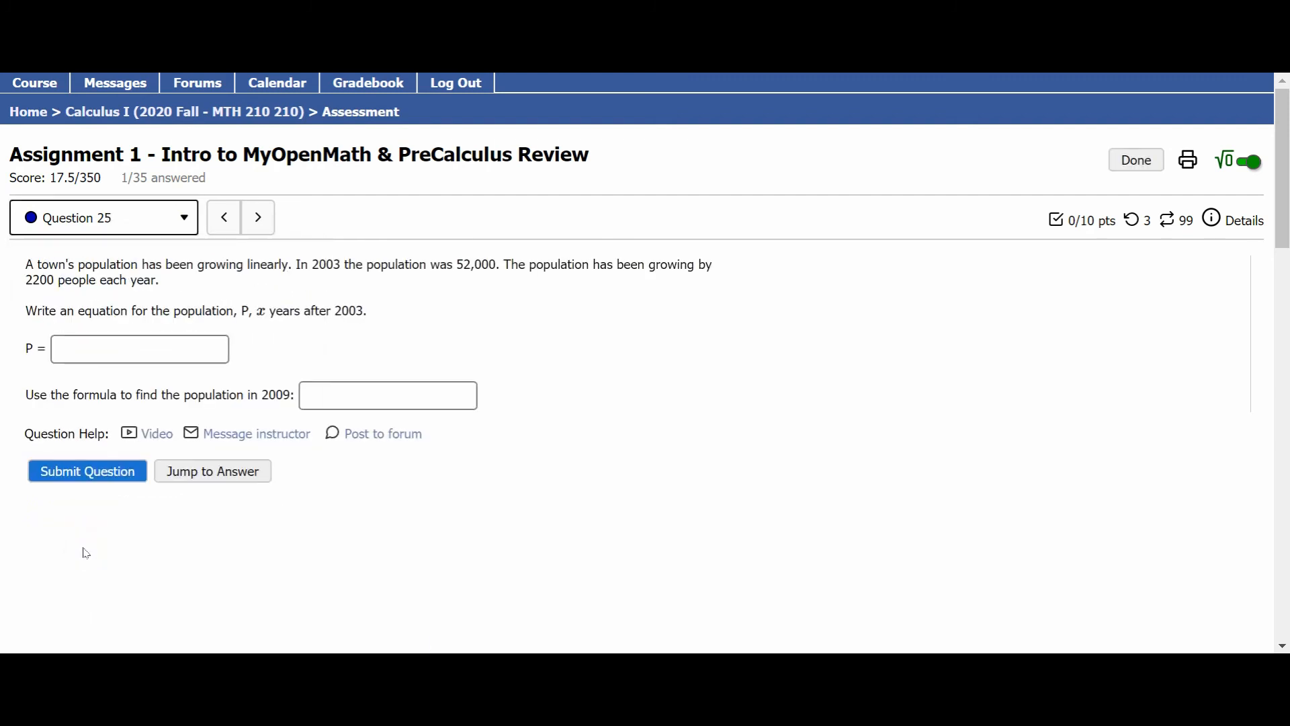
left_click(187, 227)
left_click(118, 574)
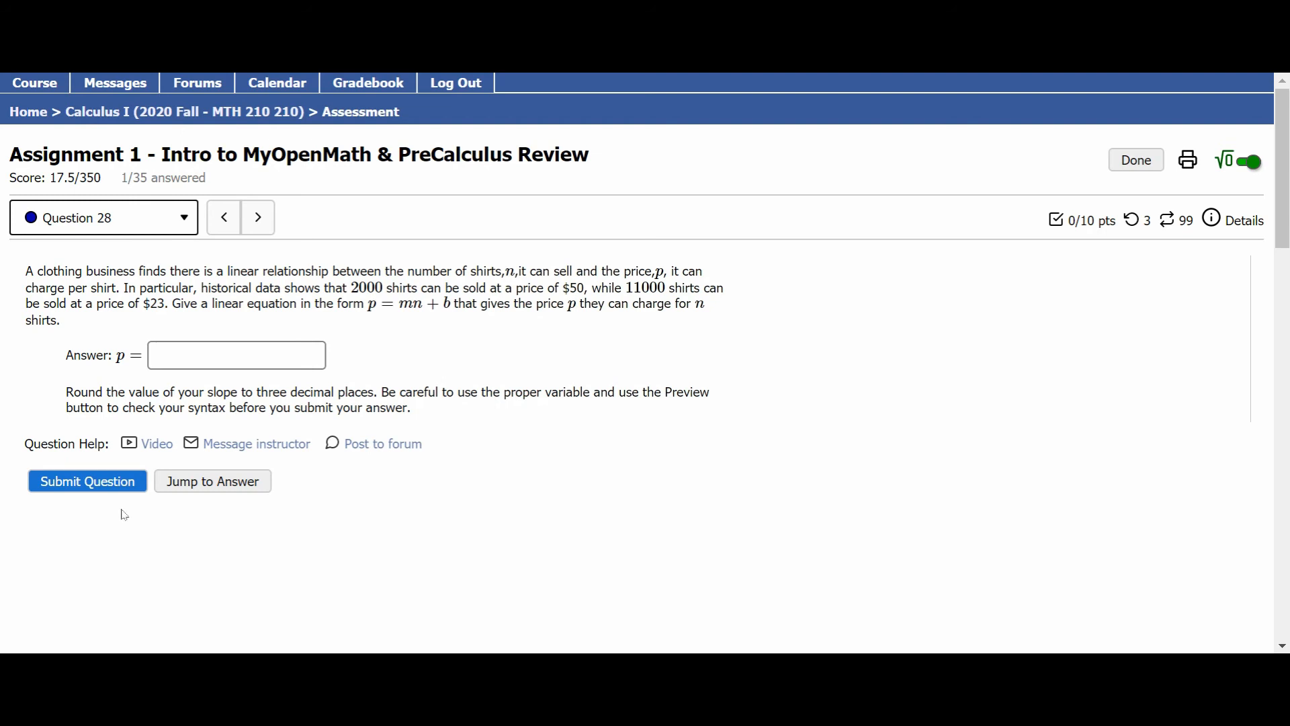
Open Question 33 from the end of the question list and look over its sine graph and help options
left_click(189, 222)
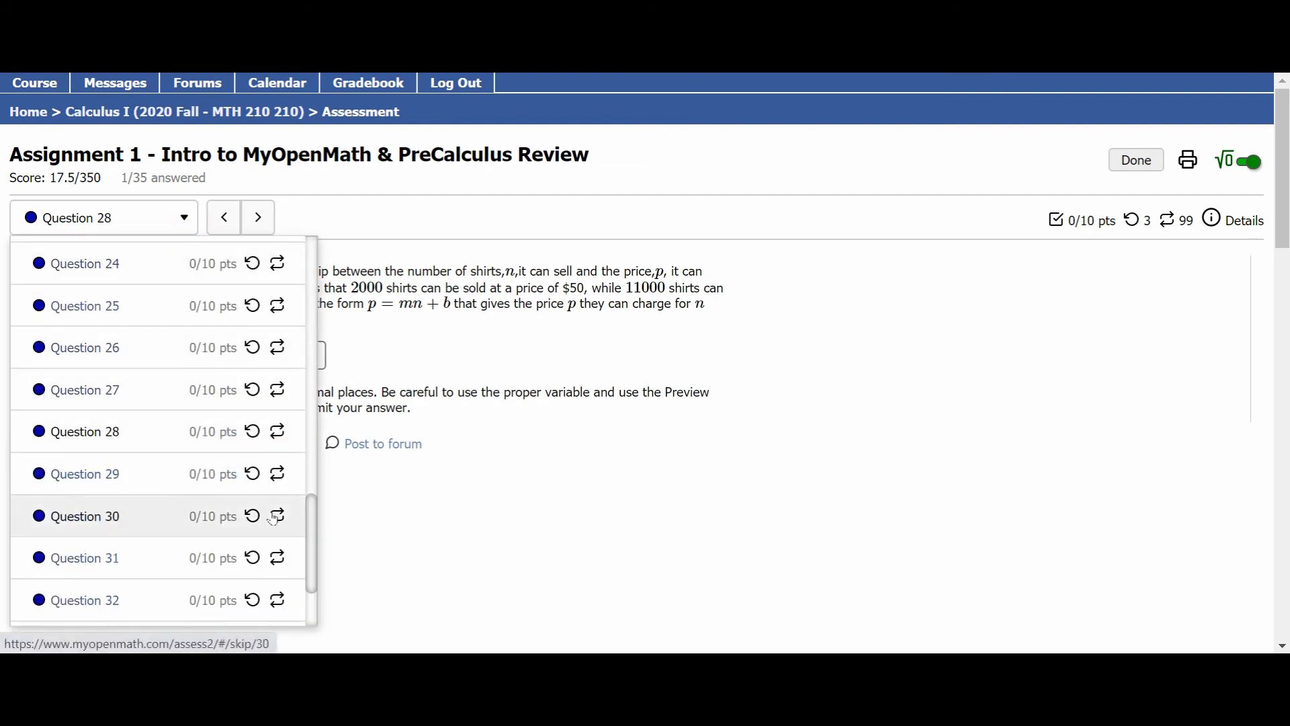
left_click(313, 613)
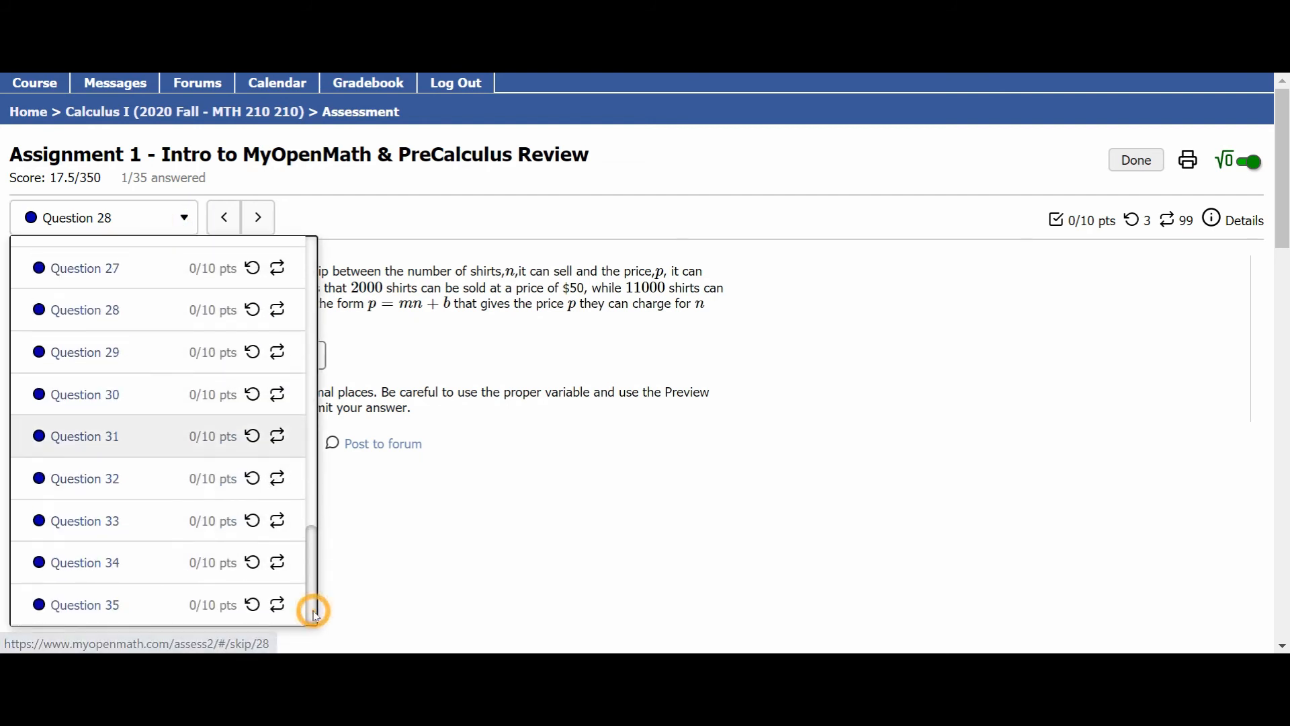
left_click(103, 521)
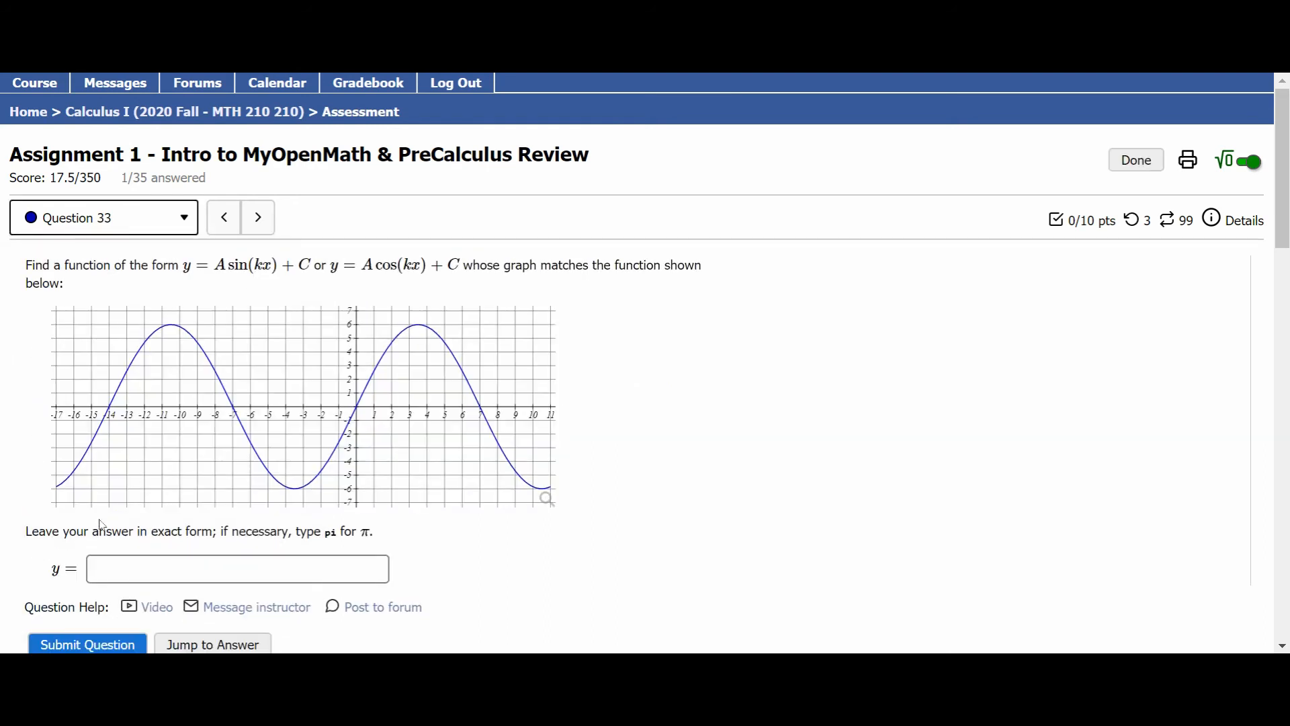
scroll(101, 524, "down", 2)
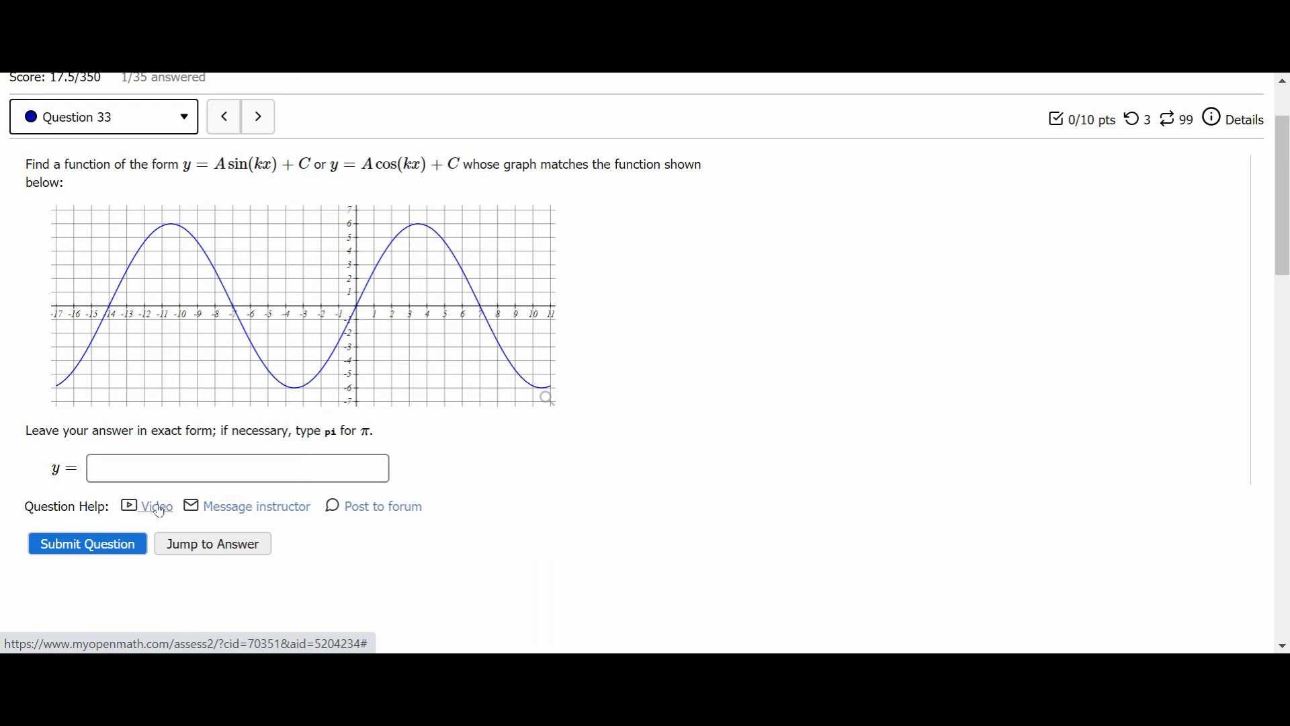
Jump to the answer for Question 33, giving up the remaining tries, and reveal the answer key
left_click(212, 550)
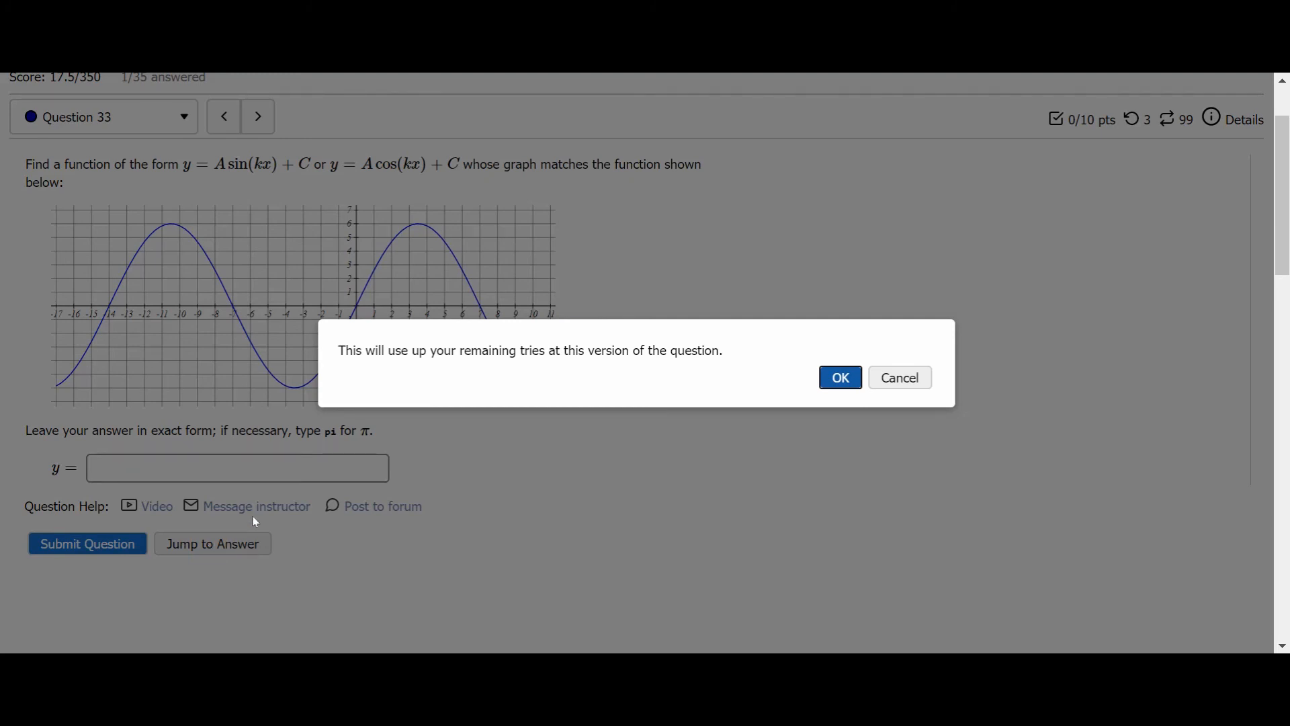
left_click(841, 379)
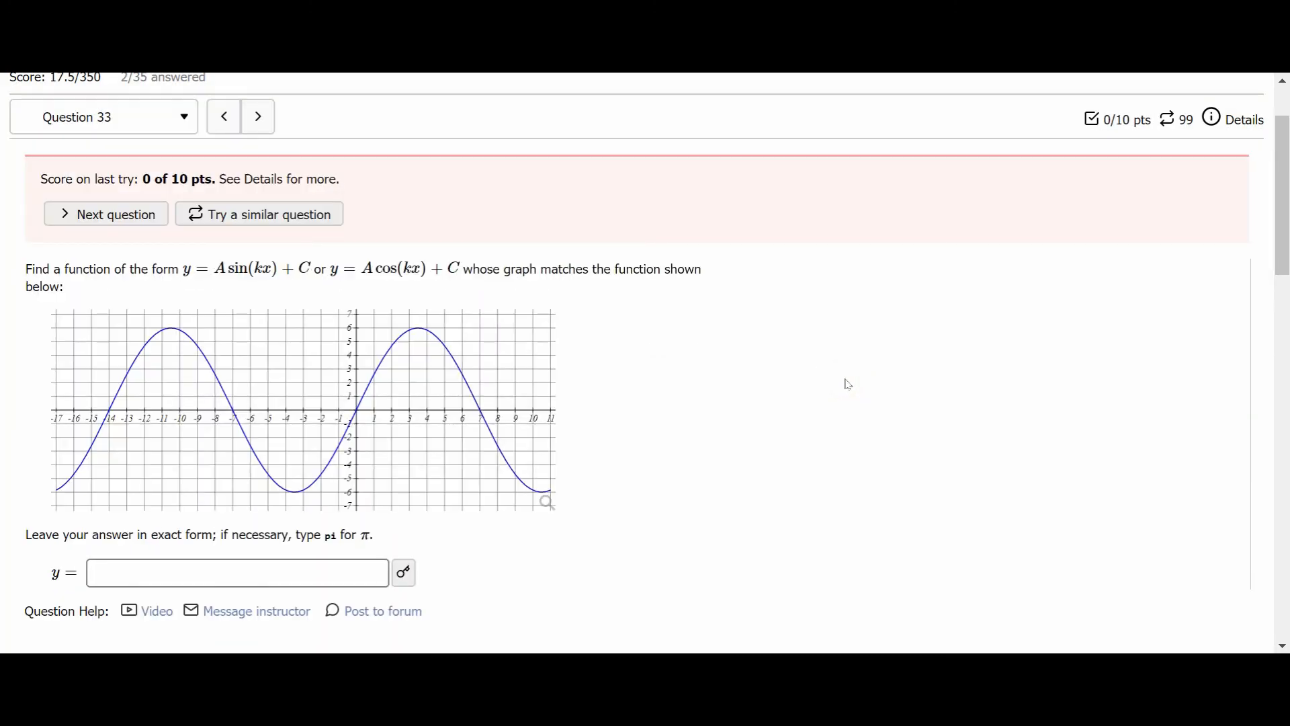
scroll(848, 385, "down", 3)
left_click(405, 406)
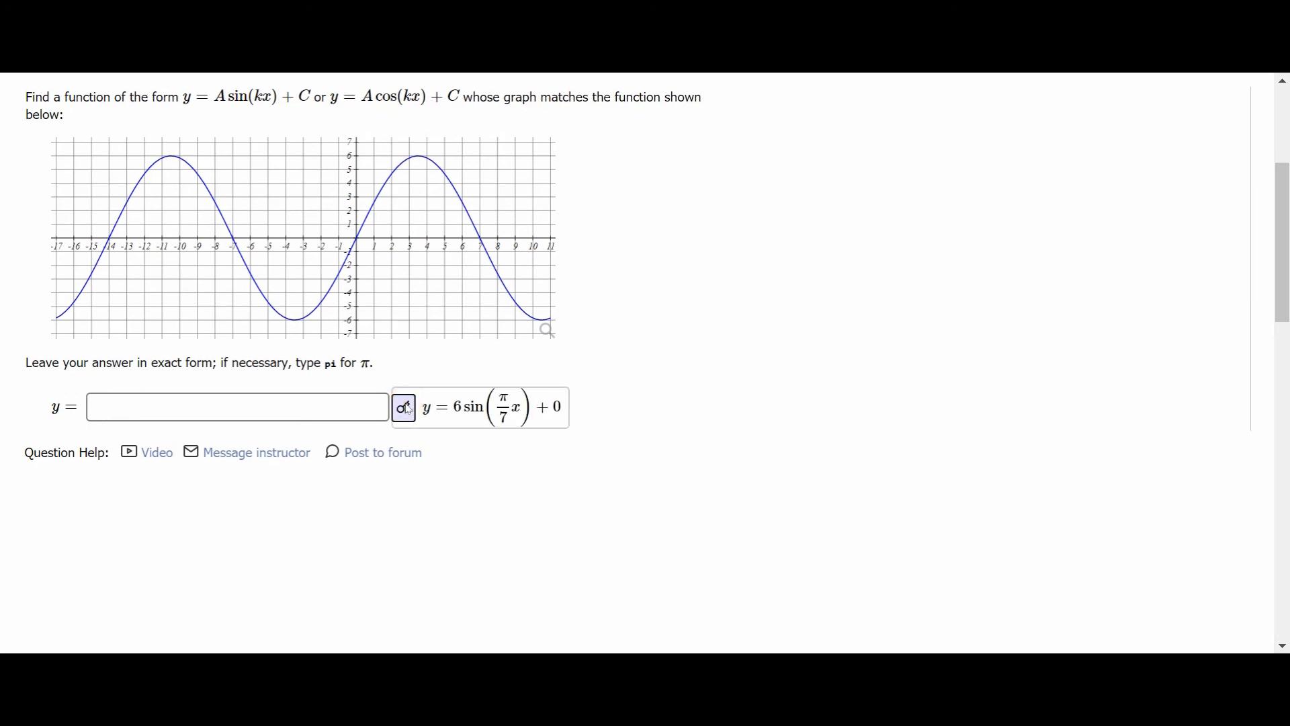
Request a similar question in place of the current version of Question 33
scroll(407, 408, "up", 2)
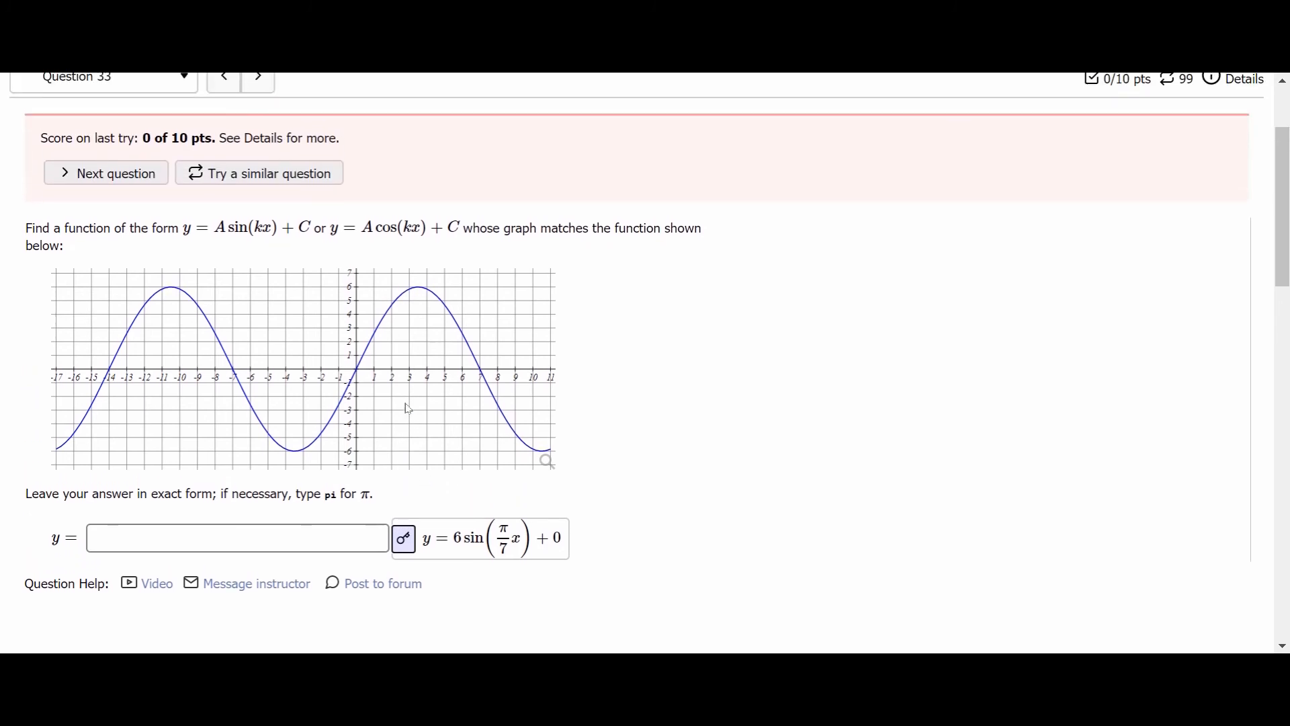
left_click(224, 182)
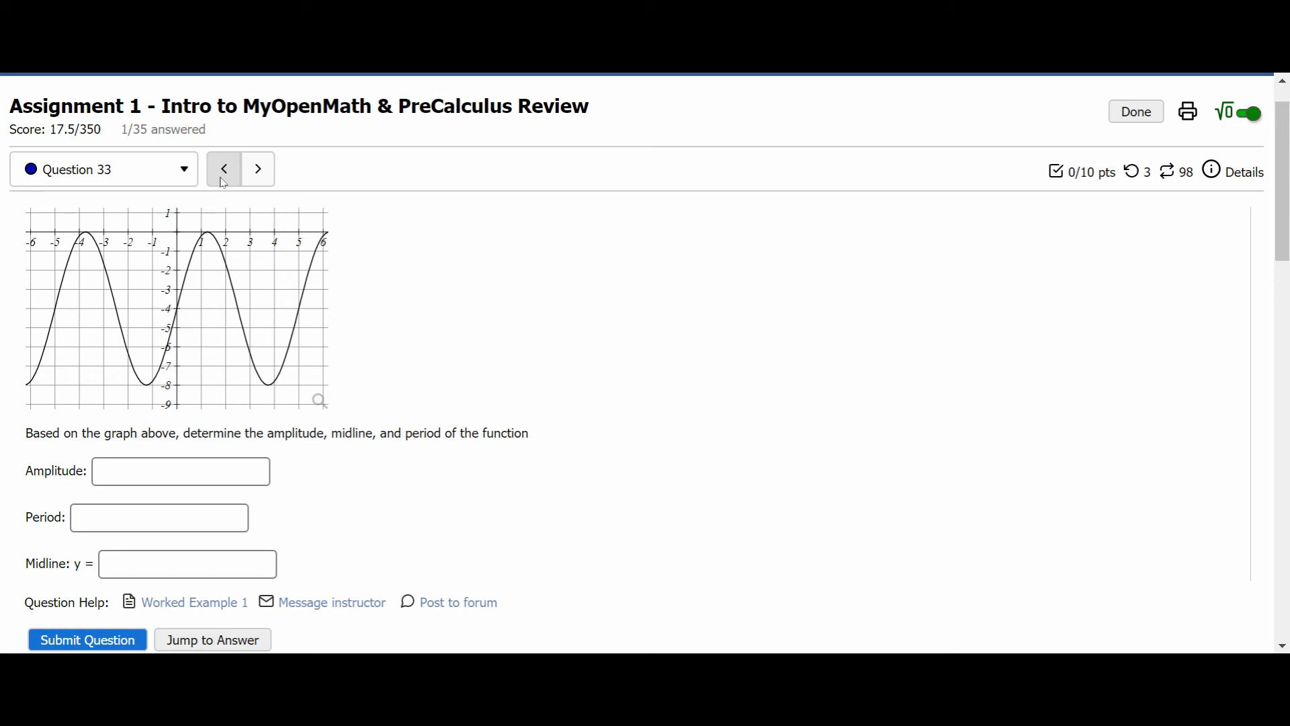
scroll(223, 183, "up", 1)
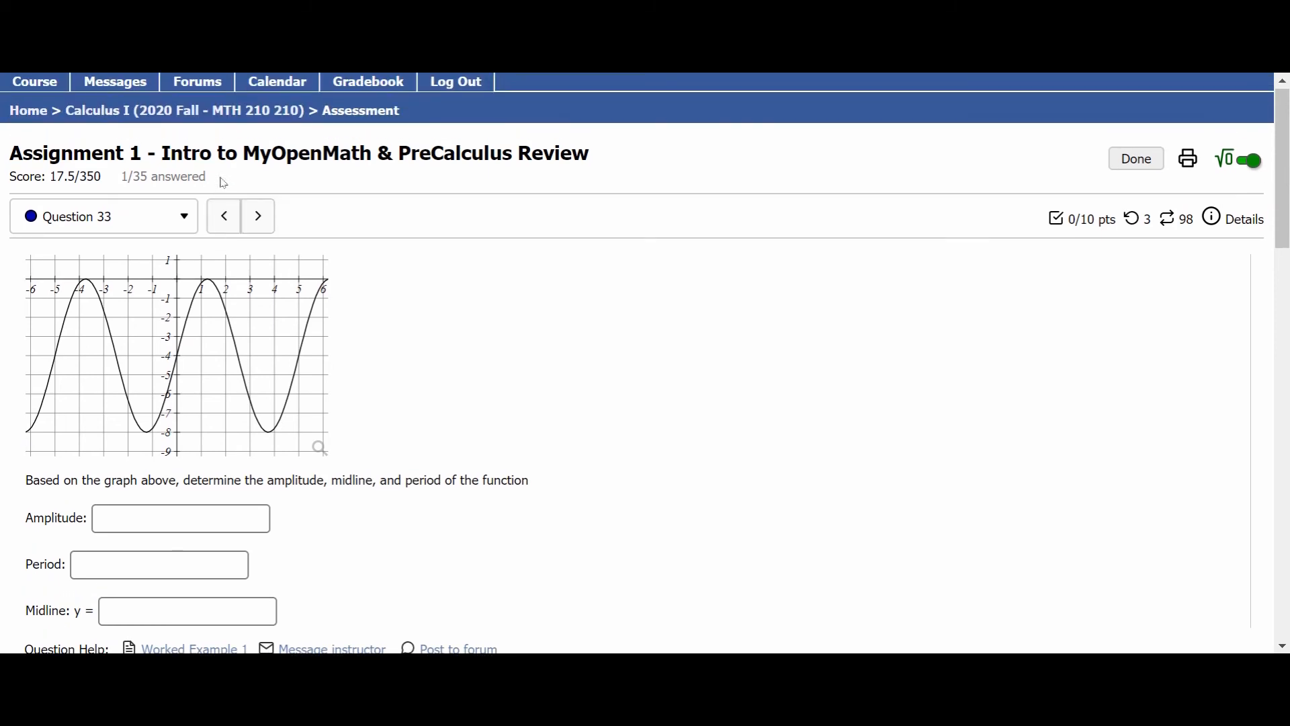
Mark the Assignment 1 session as done and look over the score list for its questions
left_click(1126, 161)
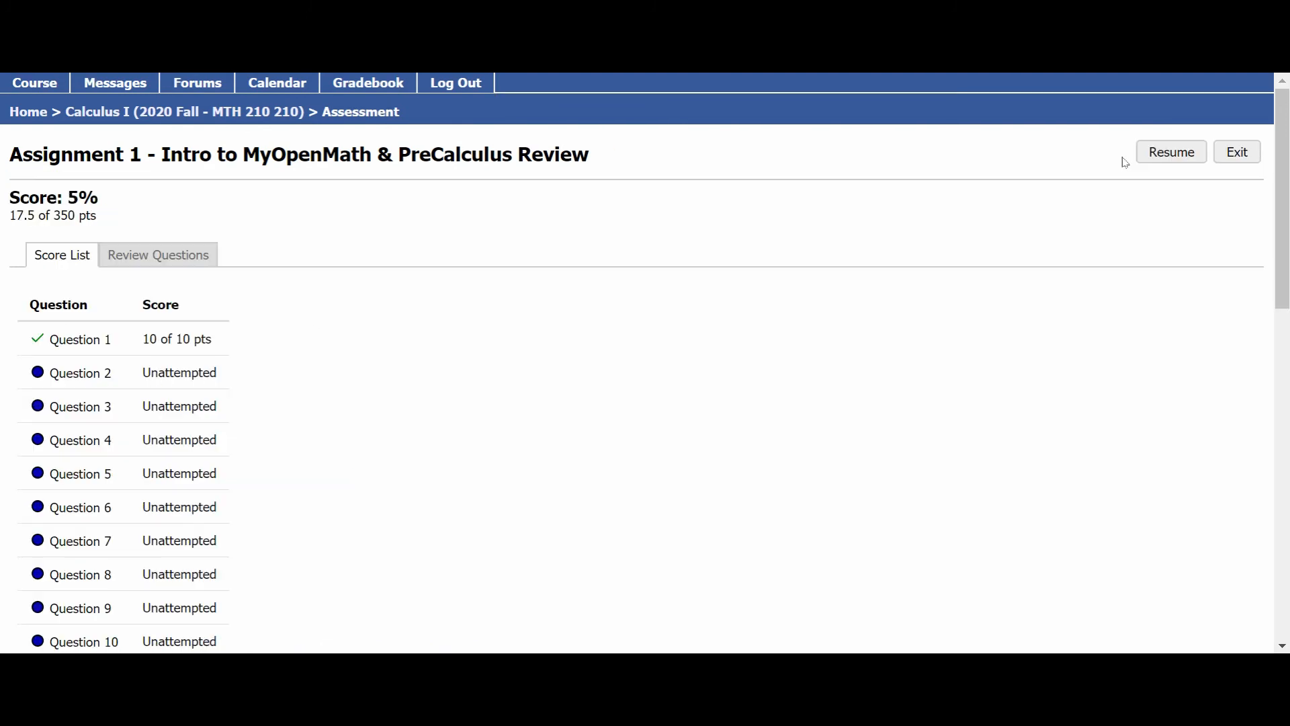
scroll(468, 251, "down", 3)
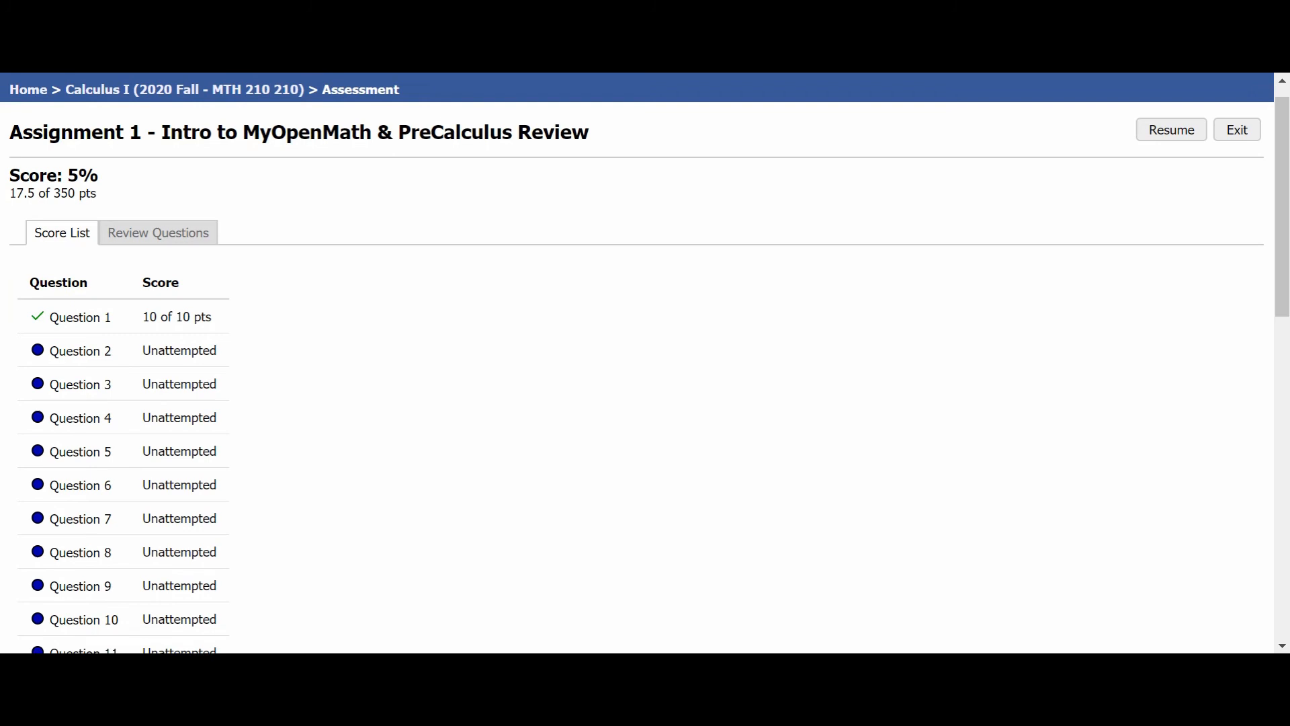
scroll(189, 344, "down", 1)
scroll(189, 344, "up", 4)
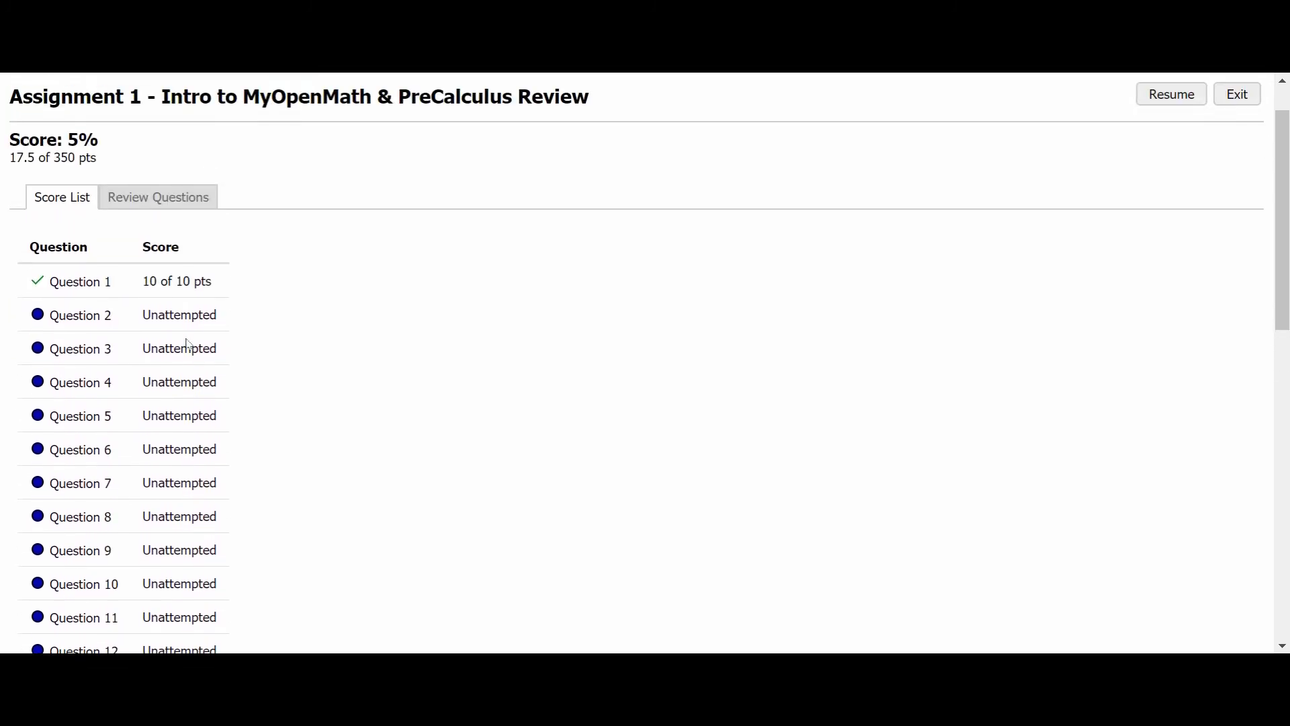
scroll(188, 344, "up", 1)
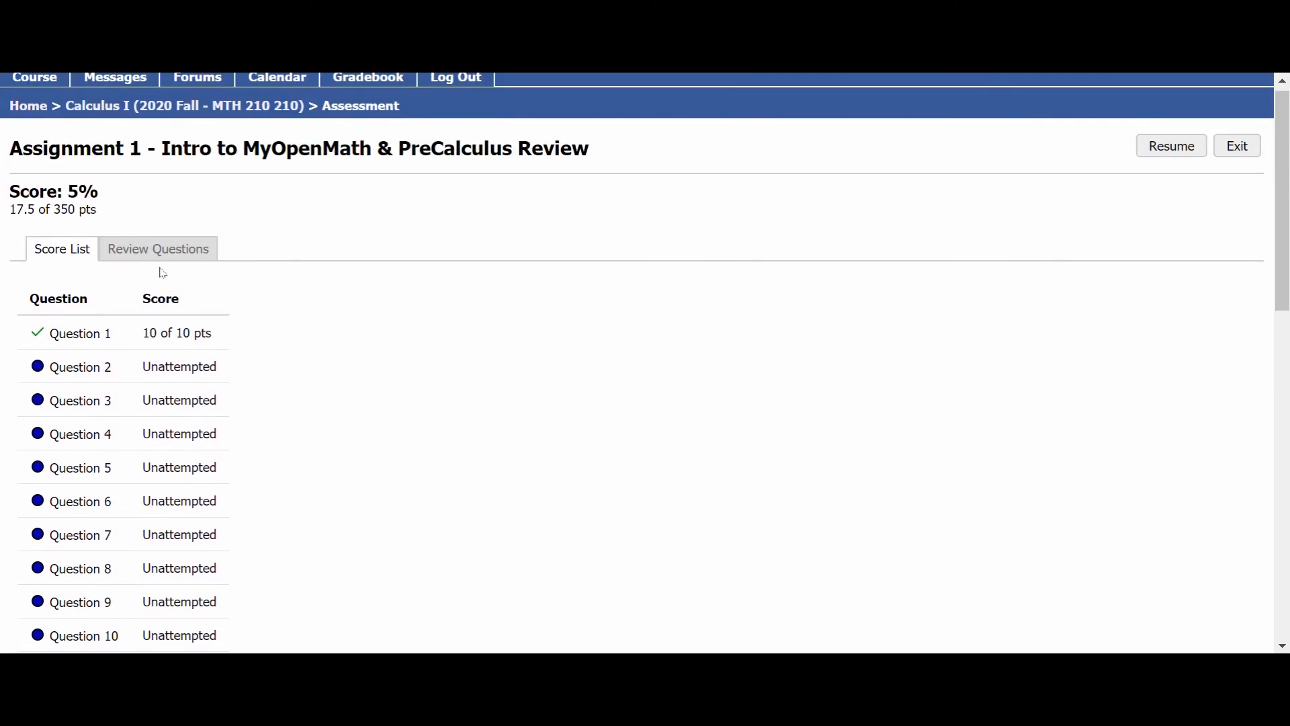
scroll(537, 218, "up", 1)
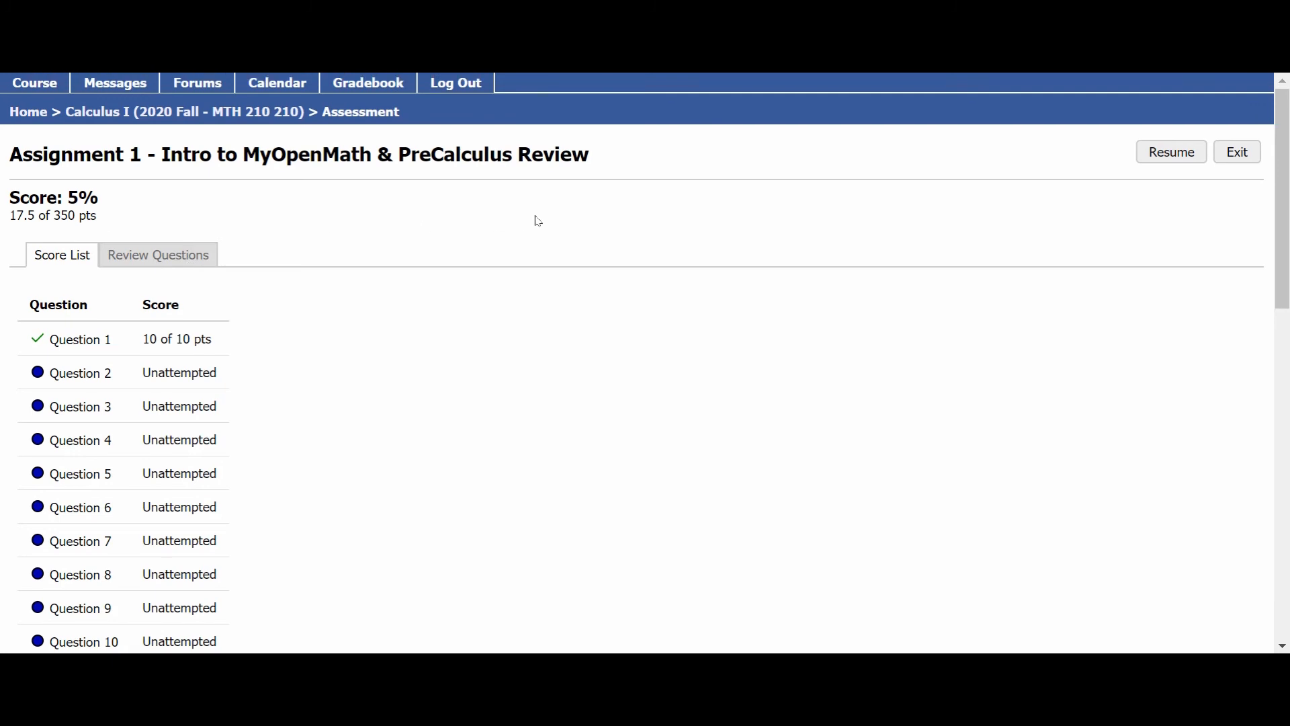
Exit the assignment summary, collapse Module 1: Review on the course page, and open the course calendar
left_click(1244, 159)
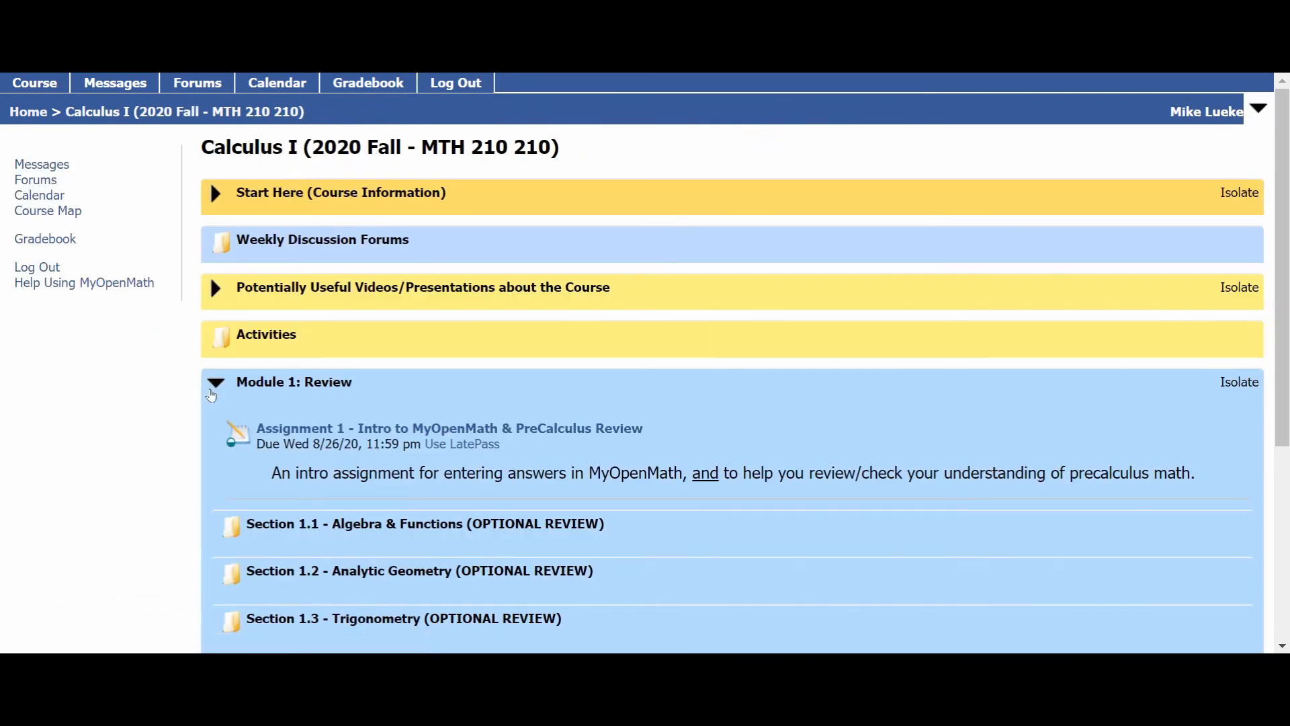
left_click(215, 384)
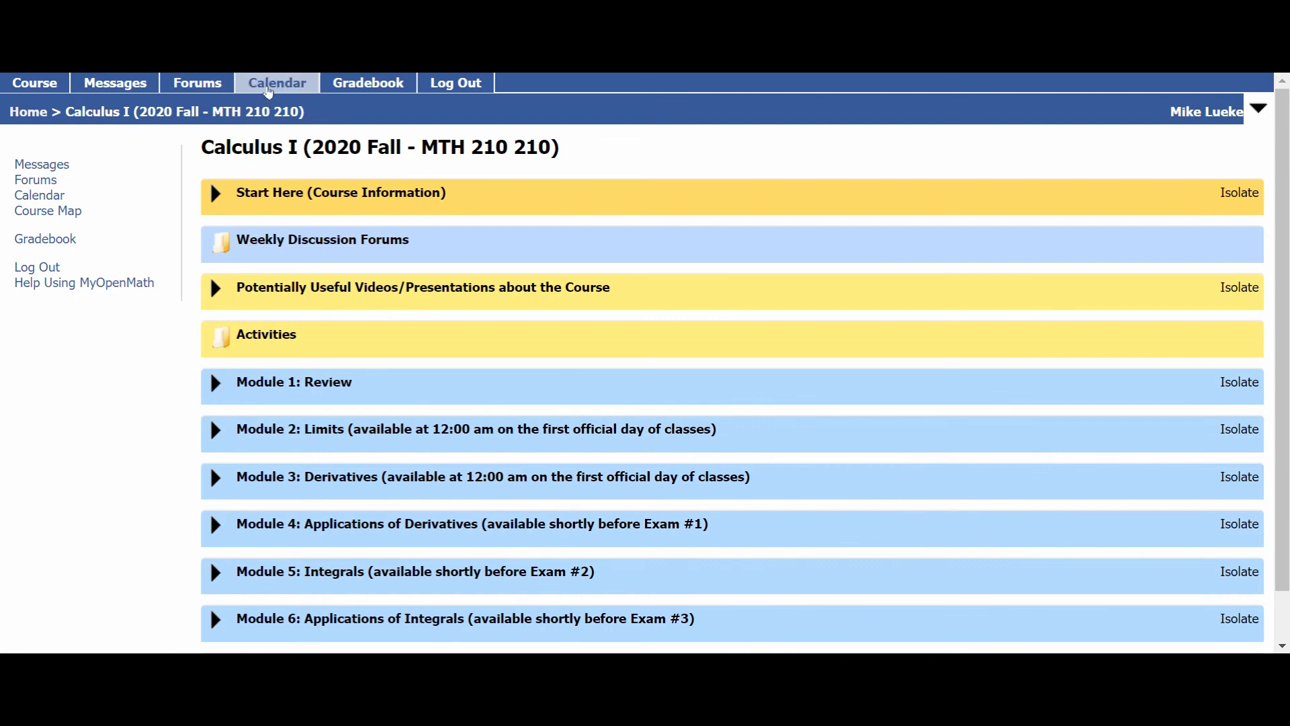
left_click(267, 86)
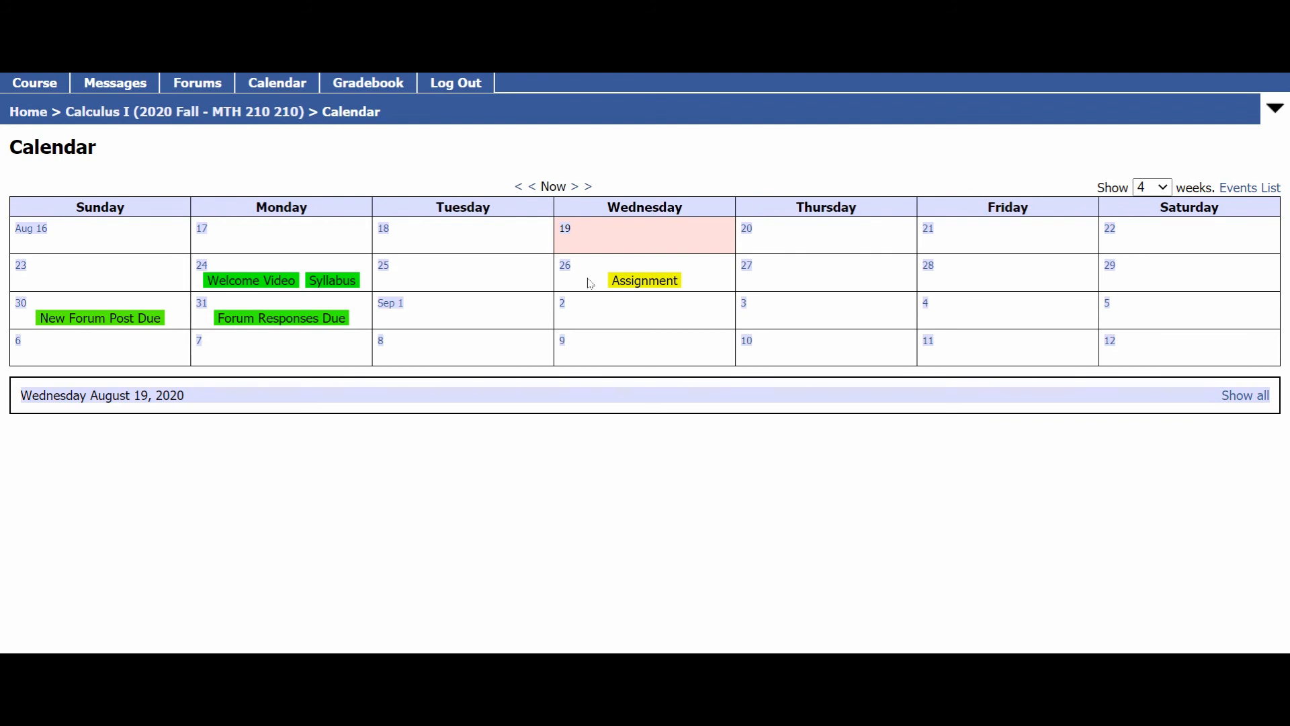
Open the gradebook, read the instructor feedback on Activity #1, and close the feedback
left_click(360, 94)
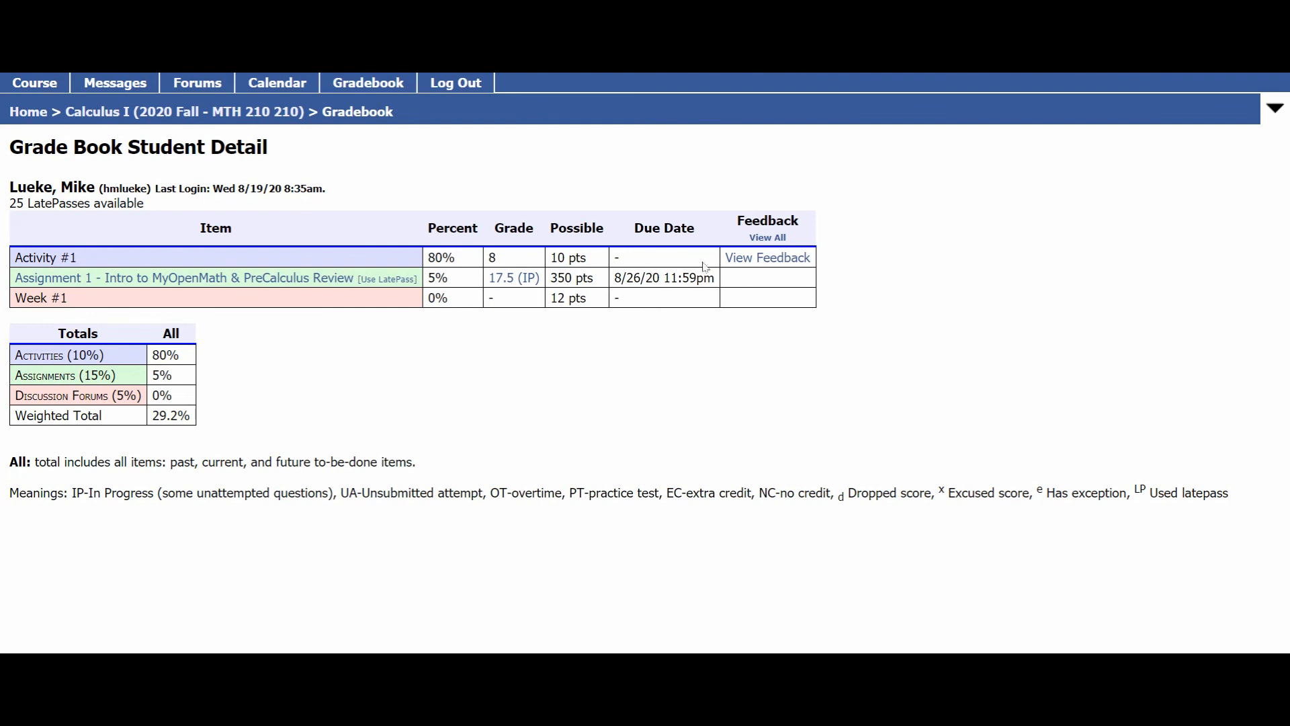
left_click(741, 261)
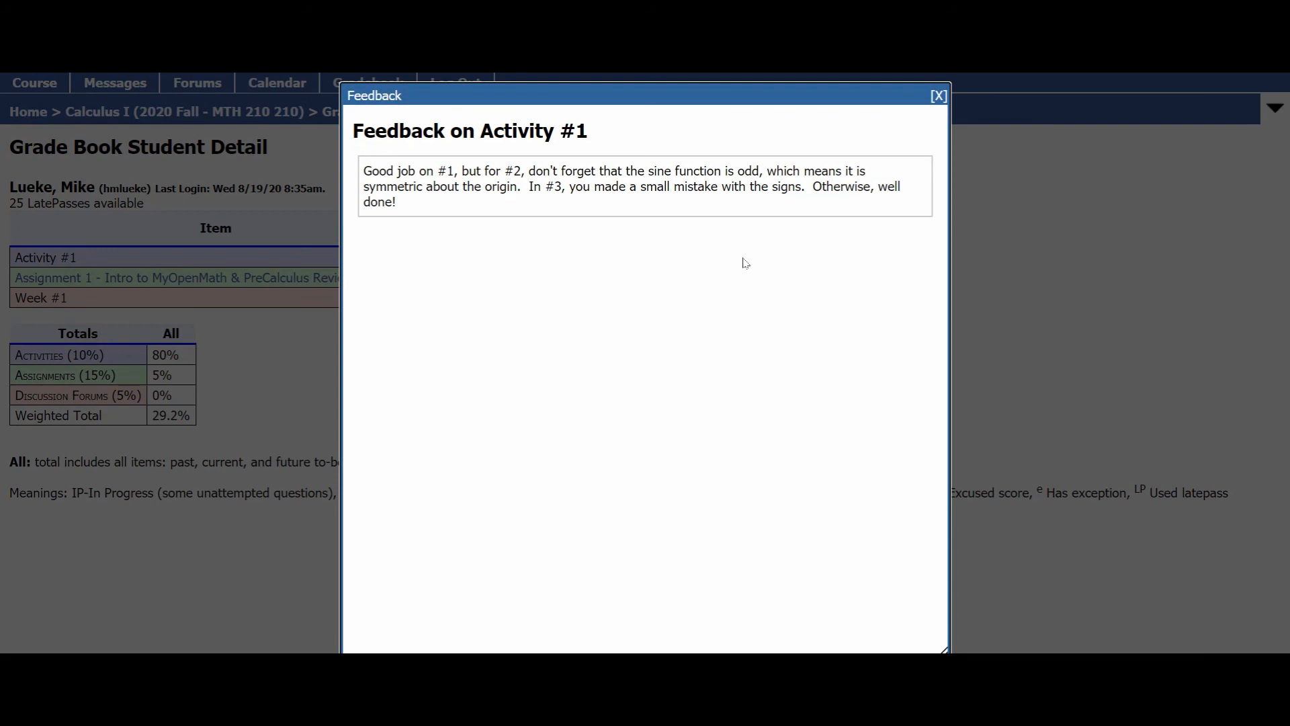
left_click(937, 97)
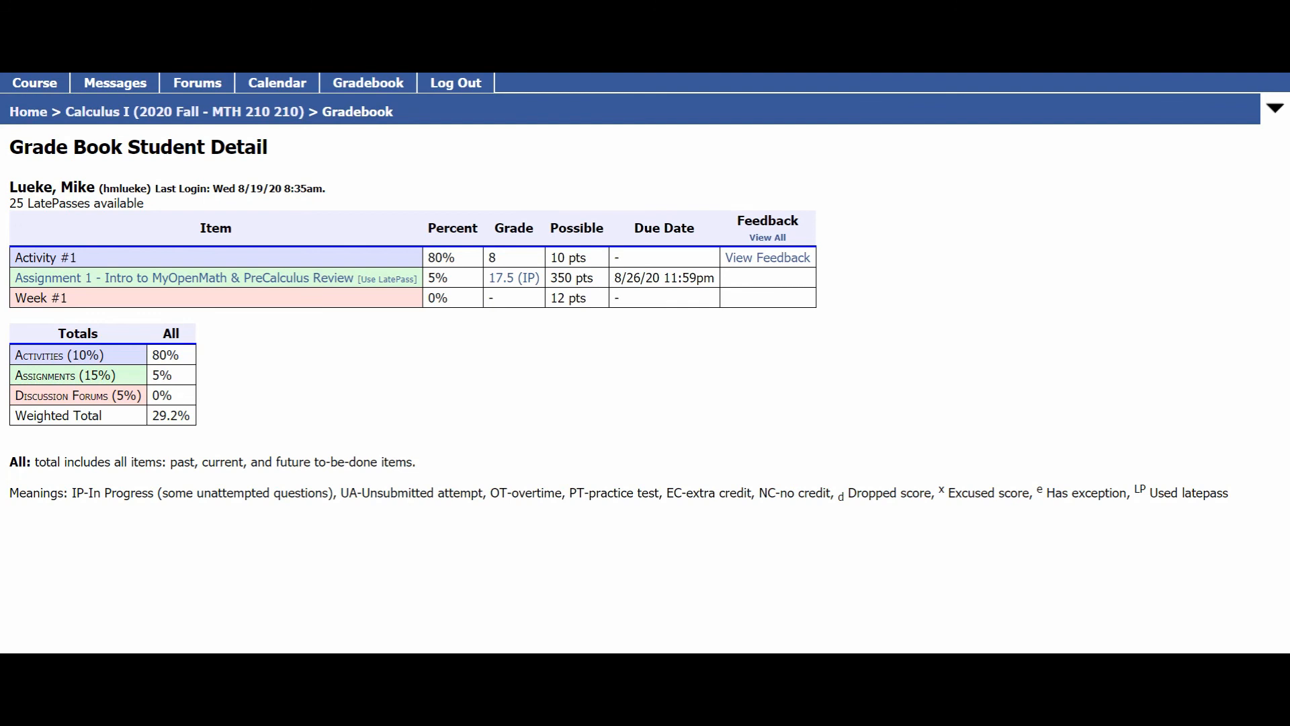
View the LatePass redemption page for Assignment 1 and return to the gradebook without redeeming one
left_click(395, 279)
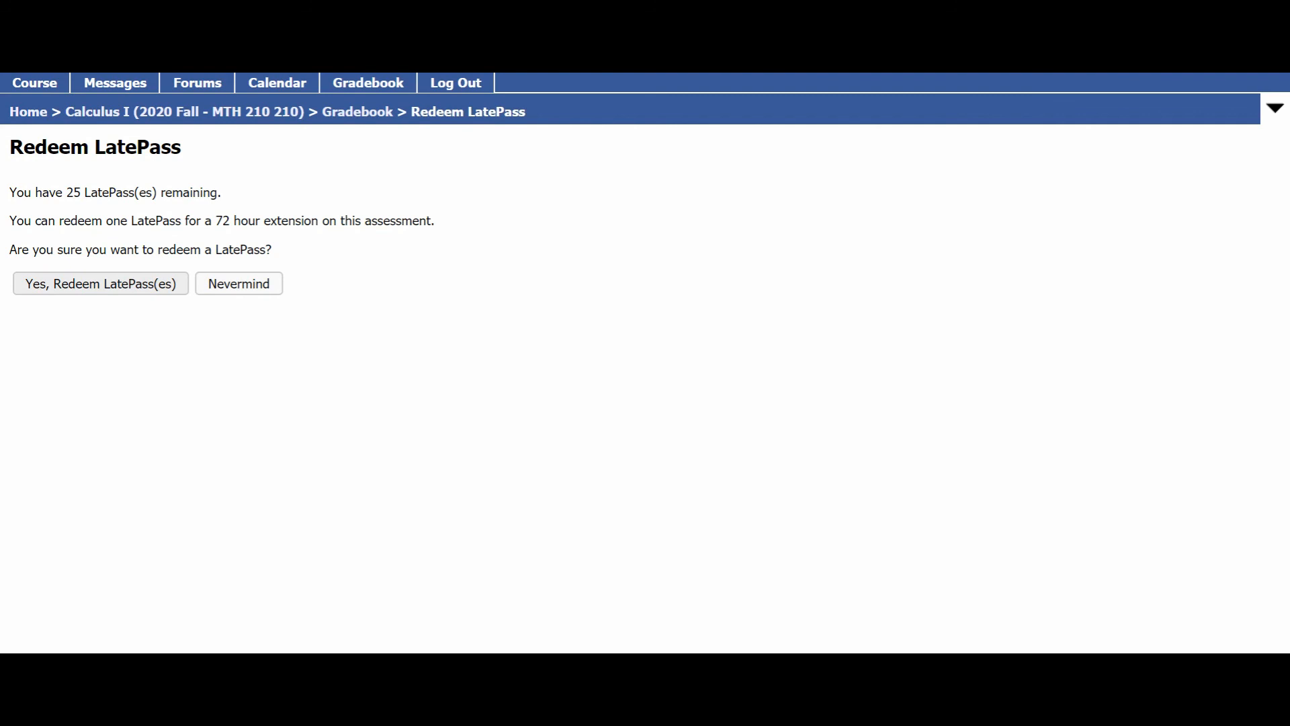
left_click(233, 283)
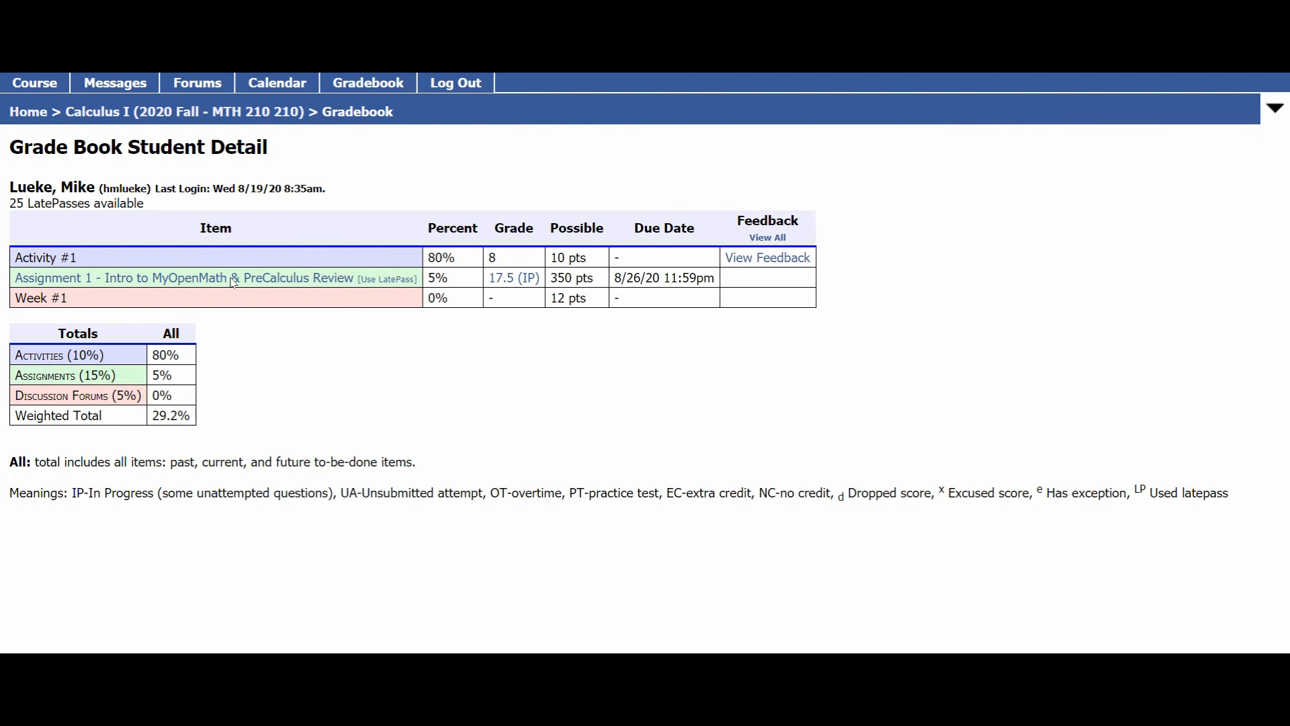
Return to the Calculus I course page and look over its modules and the Exams folder
left_click(155, 114)
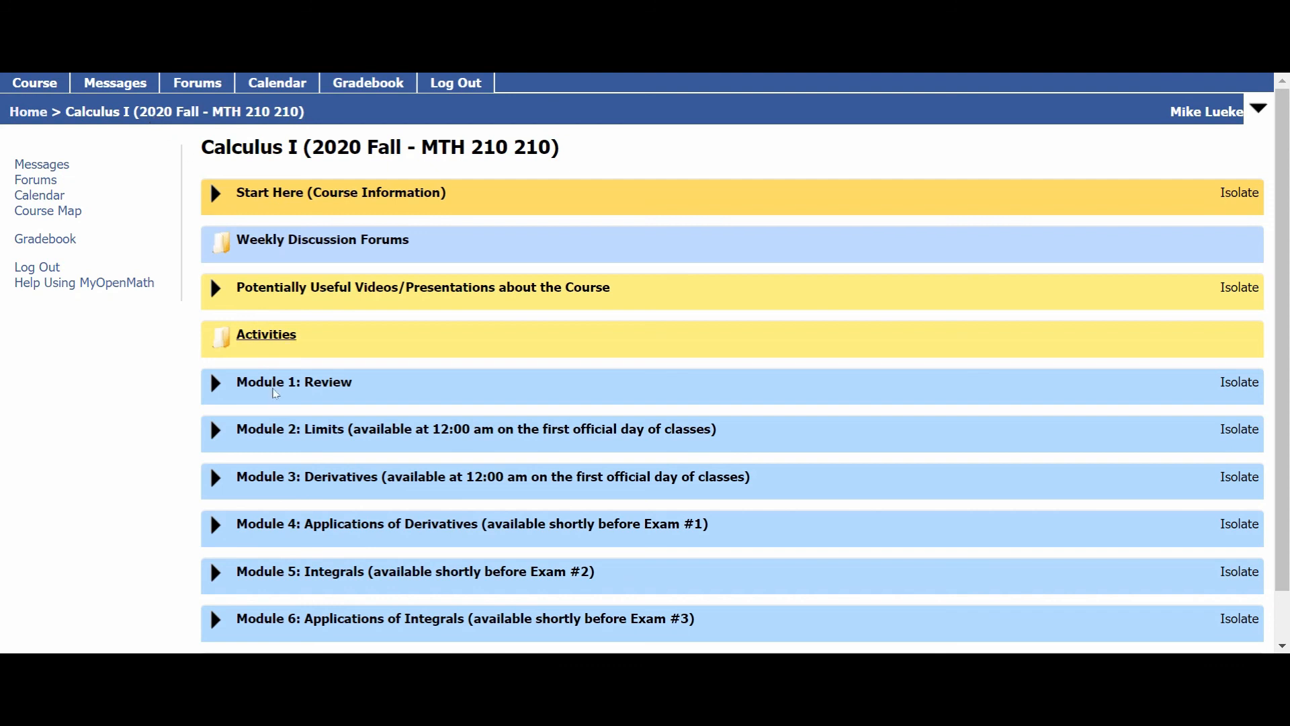
scroll(276, 432, "down", 1)
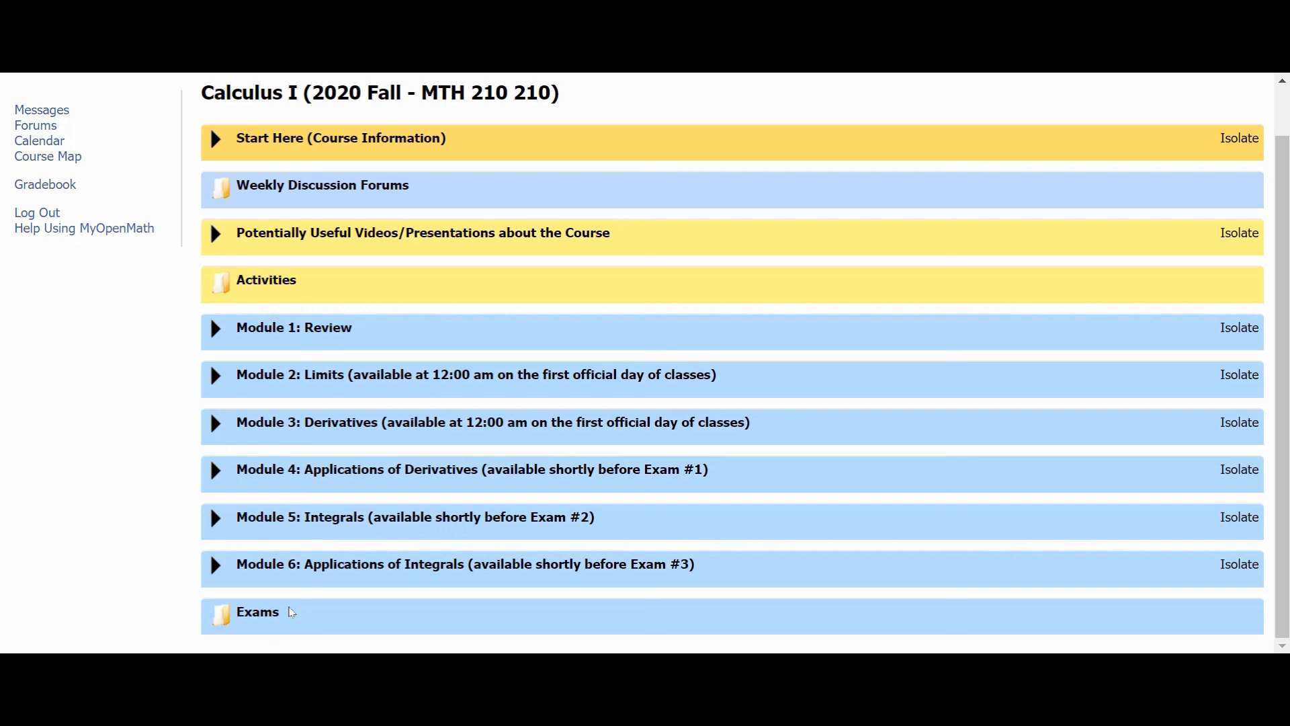
scroll(290, 612, "up", 1)
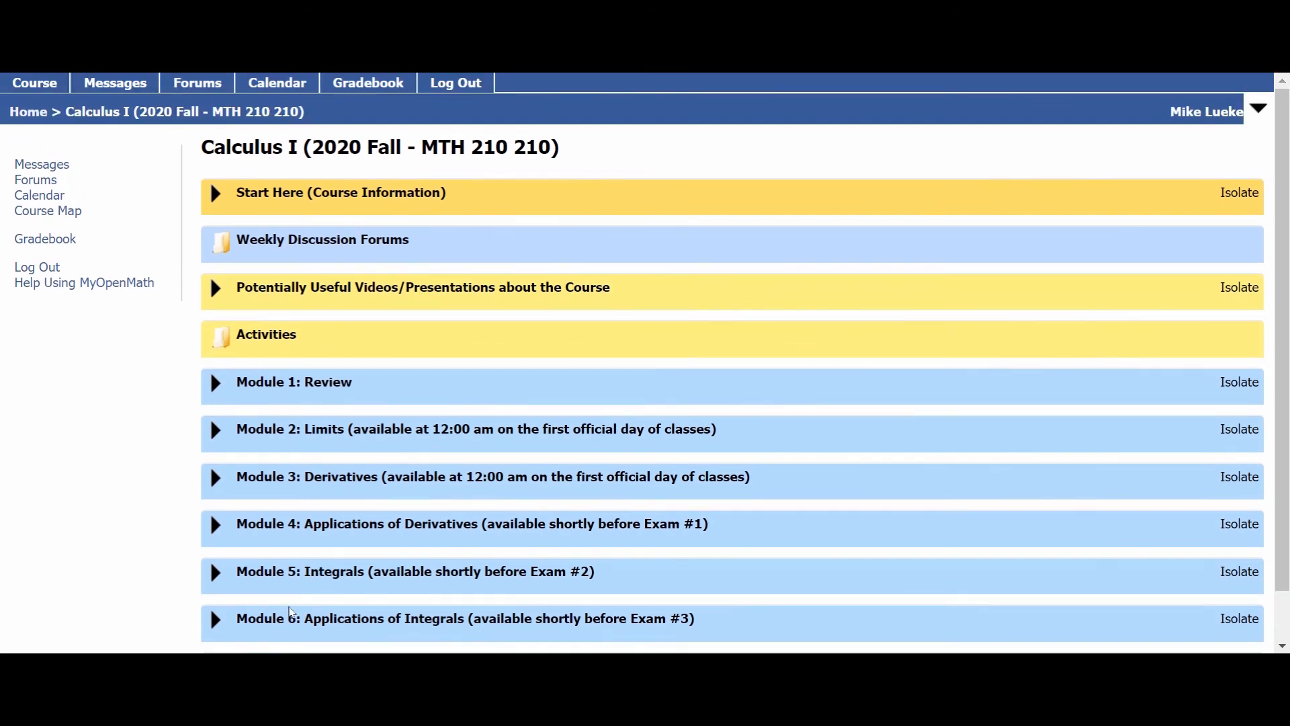